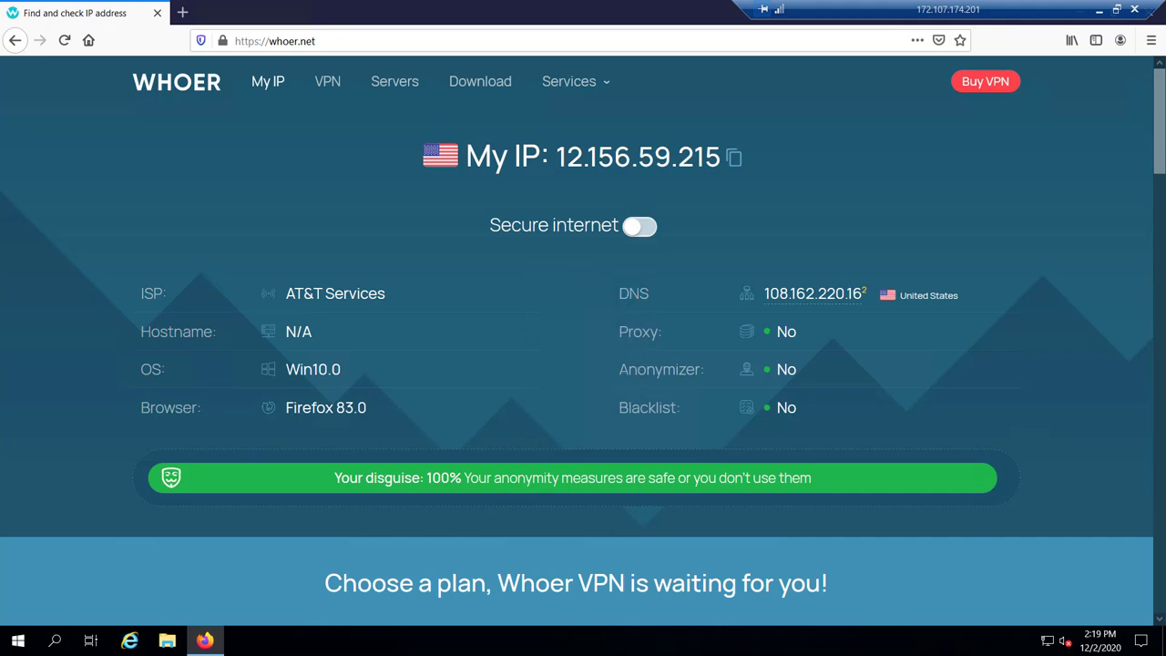
# Highlight the ISP value AT&T Services in the Whoer.net IP check results
pyautogui.moveTo(286, 298); pyautogui.dragTo(397, 294)
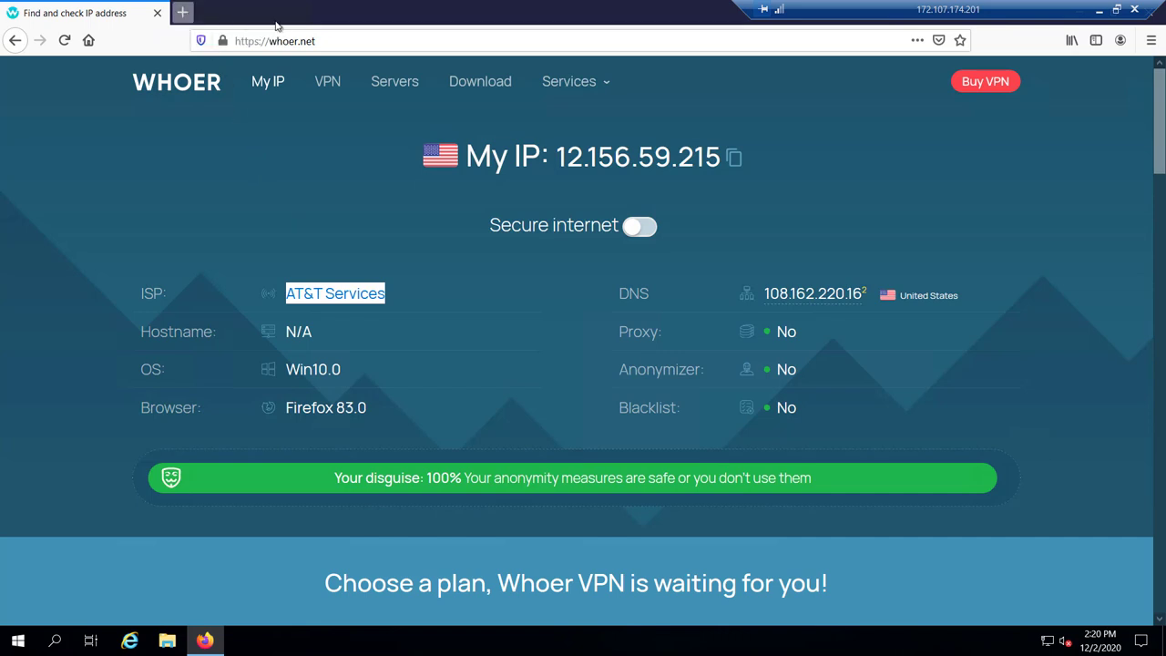
pyautogui.doubleClick(271, 24)
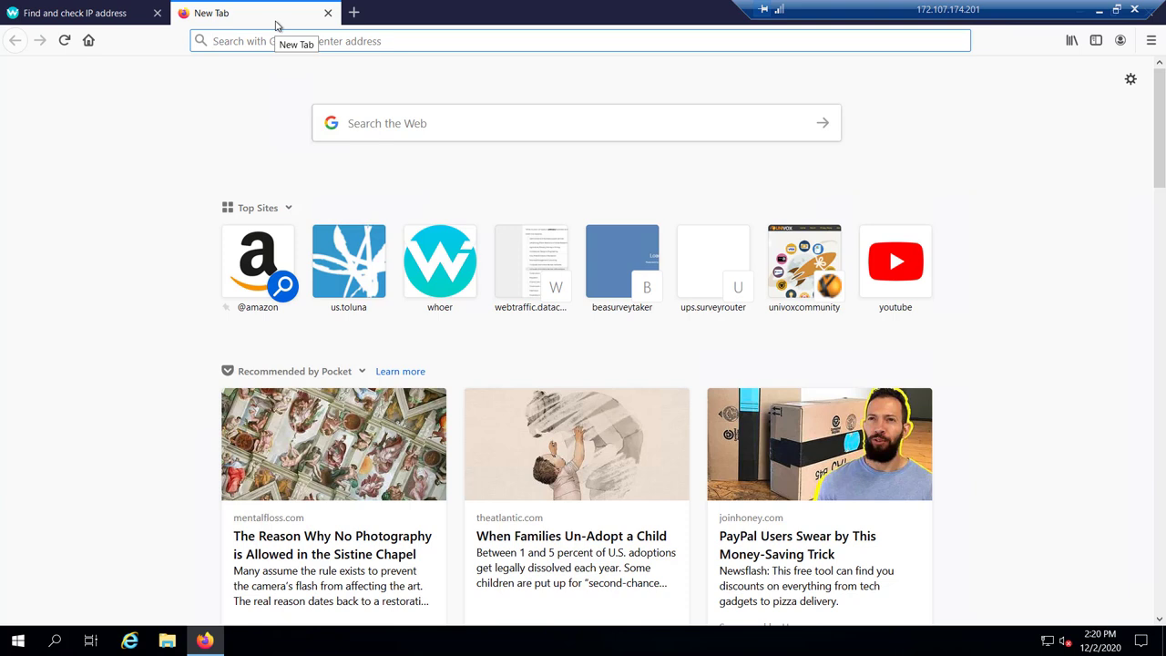
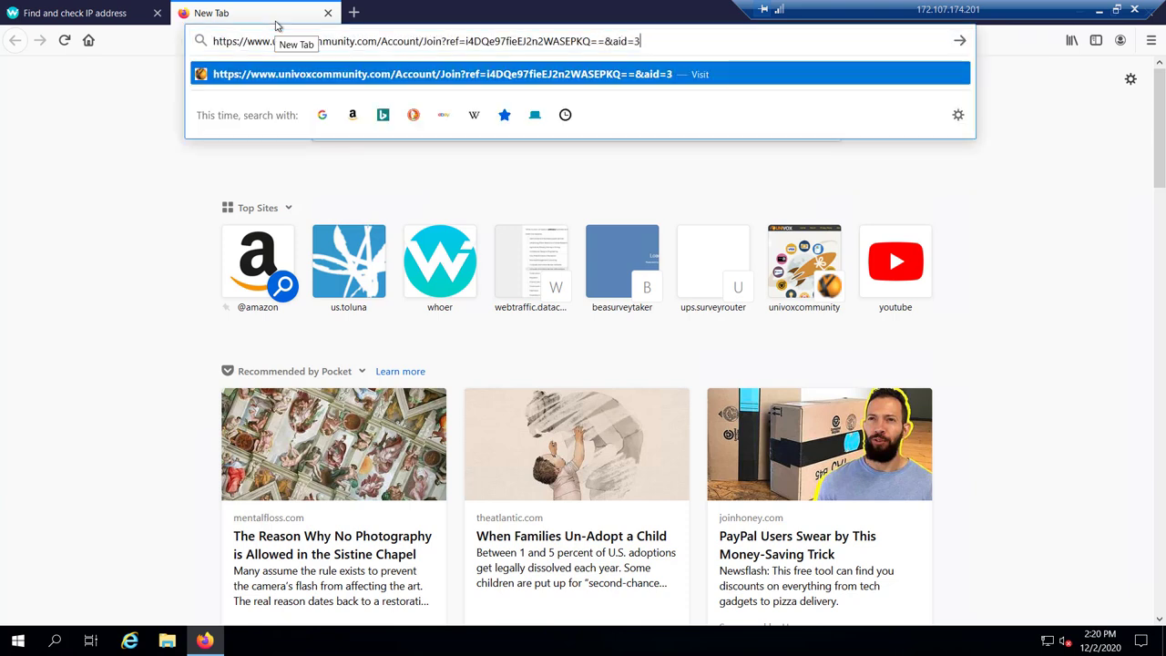
# Load the Univox referral Join link and highlight the $2 joining bonus in the heading
pyautogui.press('Return')
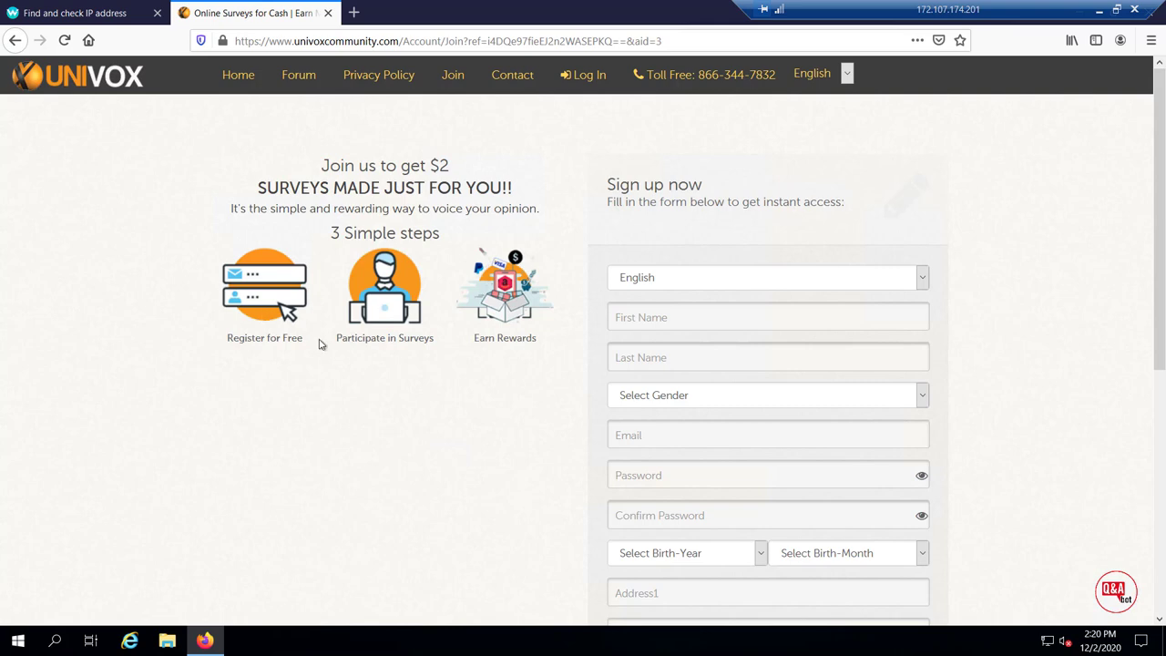
pyautogui.scroll(-3, 382, 315)
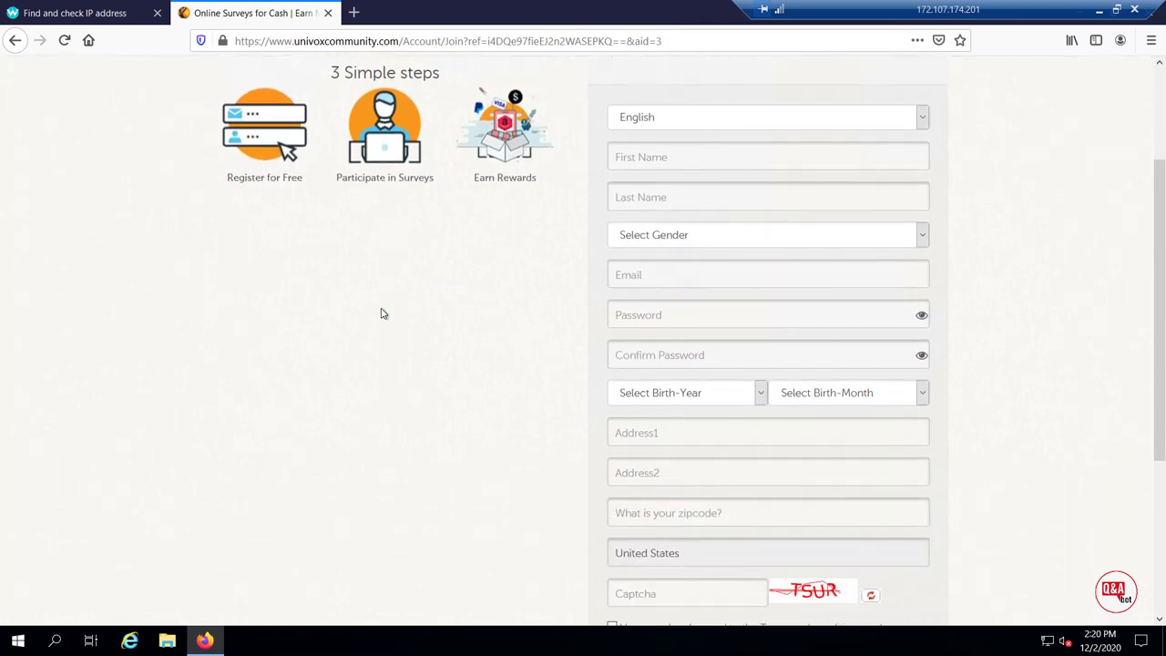
pyautogui.scroll(-2, 383, 314)
pyautogui.scroll(3, 382, 314)
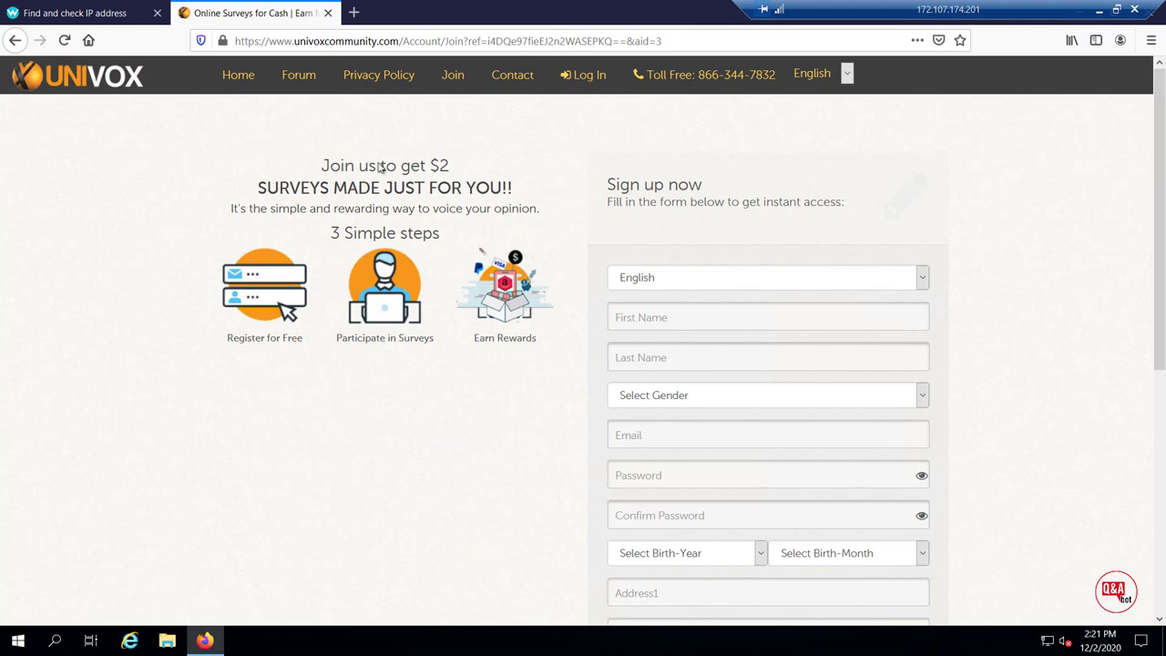
pyautogui.moveTo(376, 166); pyautogui.dragTo(449, 166)
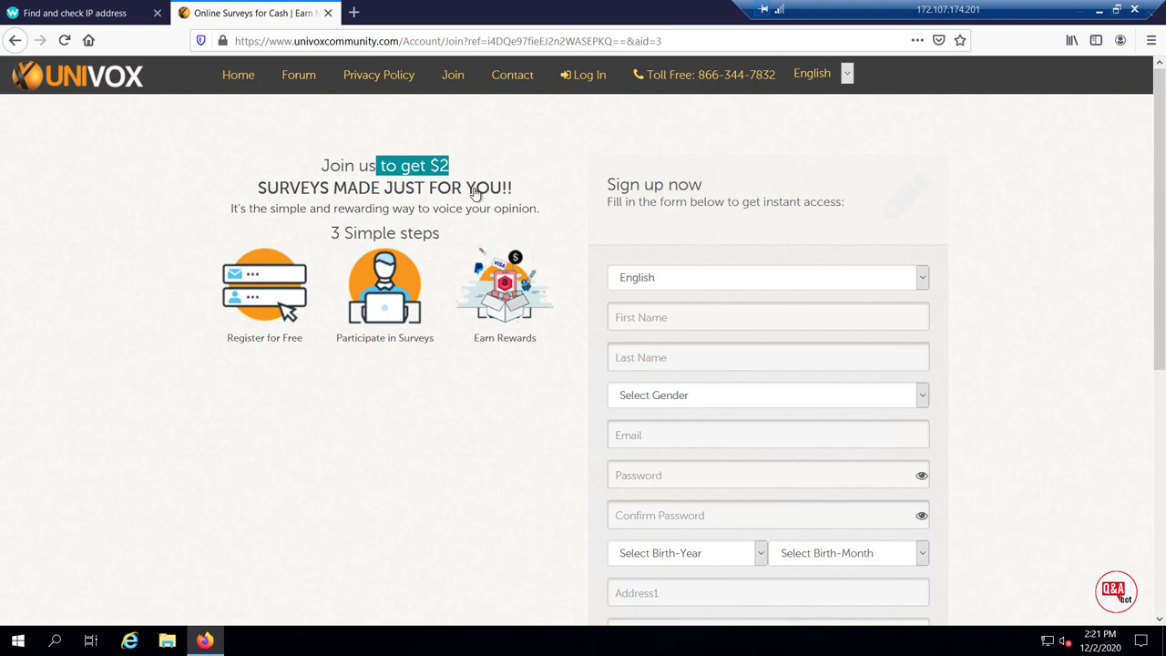
# Search Google for 'univox reward' and open the top Univox Community result
pyautogui.click(354, 13)
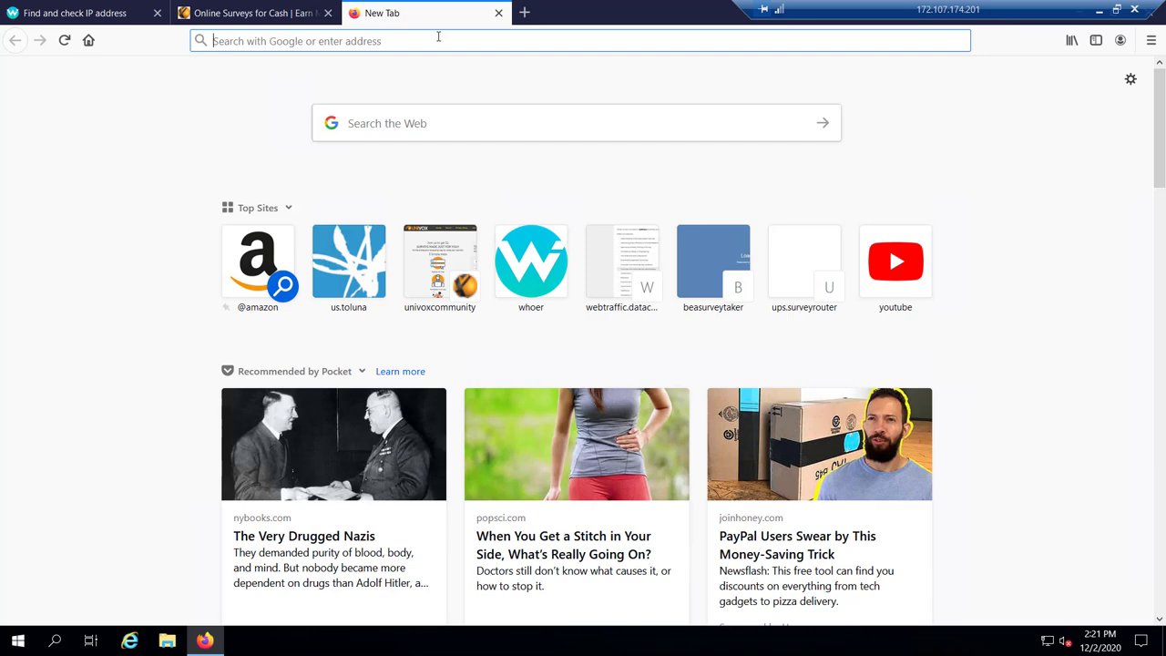
pyautogui.write('univox ')
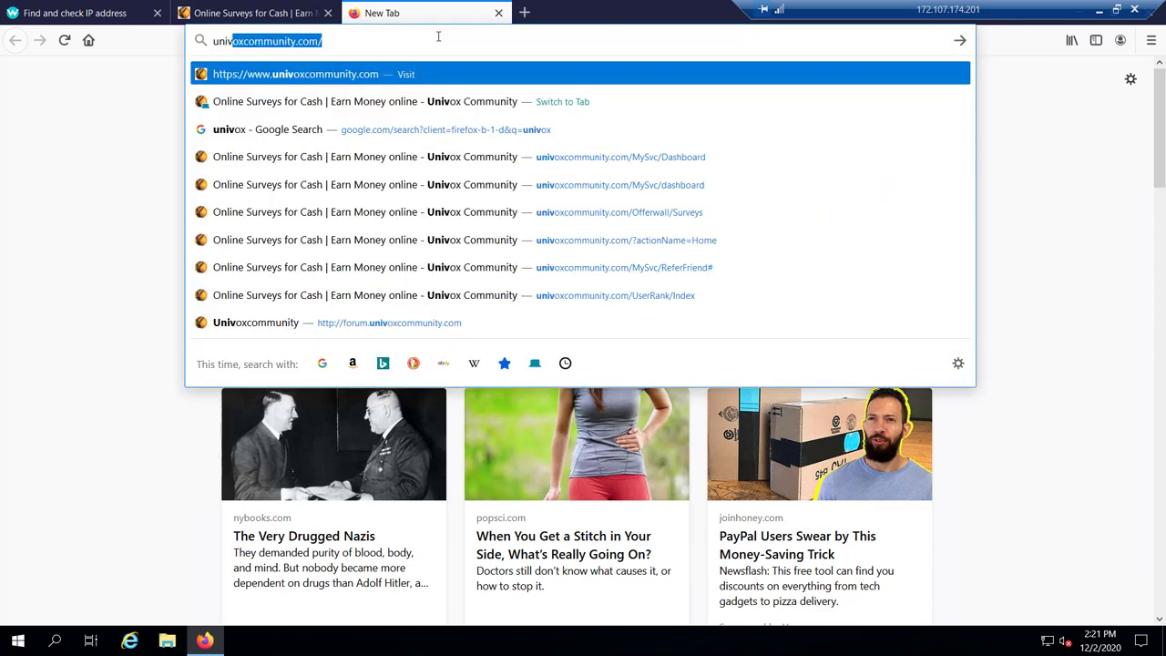
pyautogui.write('reward')
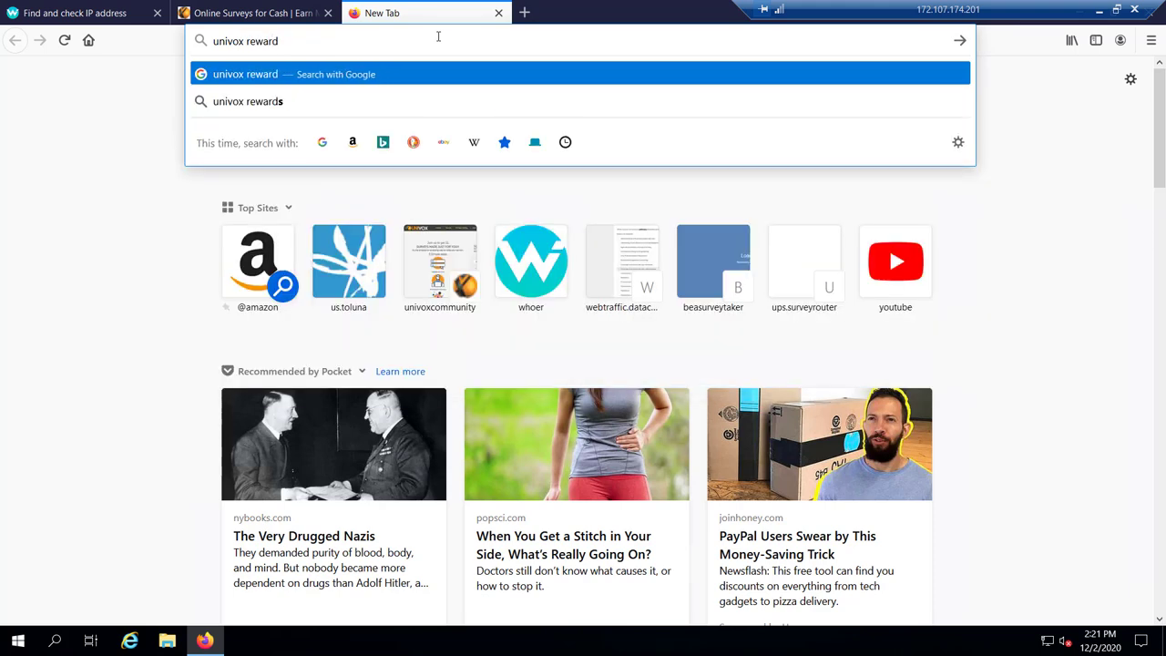
pyautogui.press('Return')
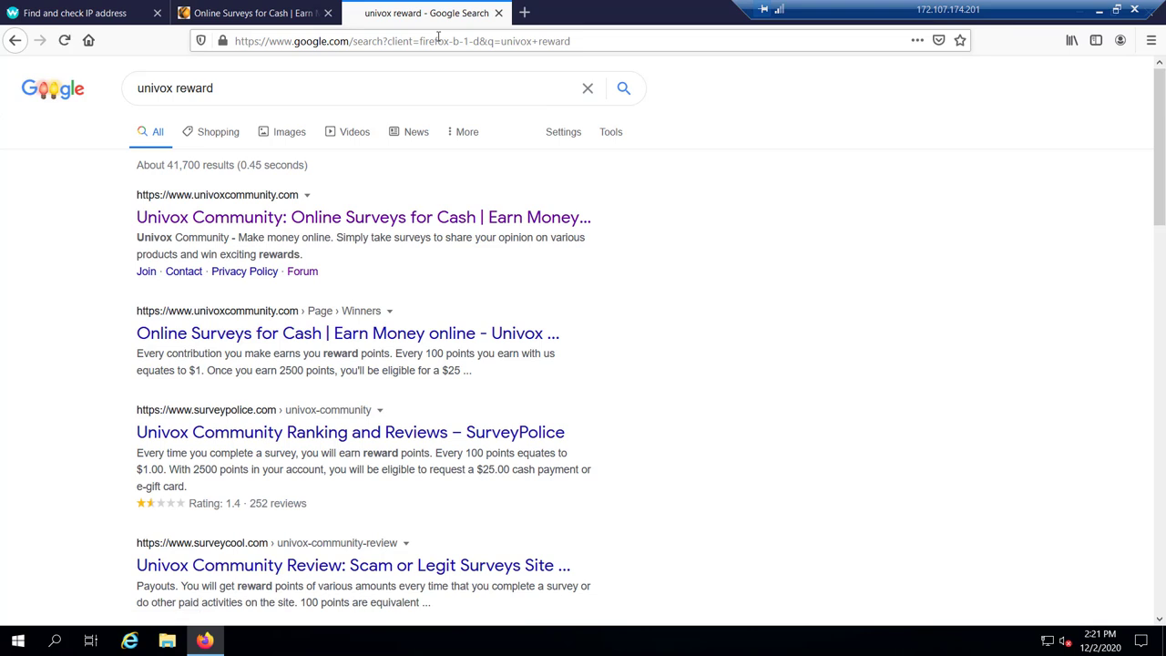
pyautogui.click(317, 221)
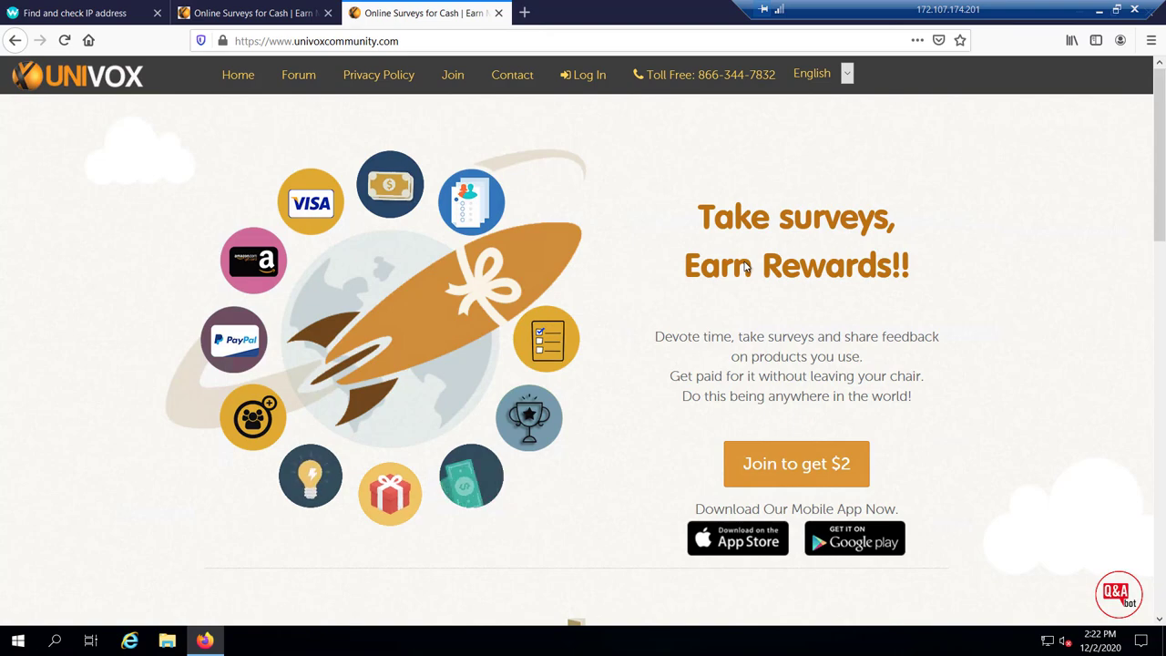
# Highlight the Univox Rewards heading, Virtual Master Card and Amazon options, then close the homepage tab
pyautogui.scroll(-2, 752, 312)
pyautogui.scroll(-4, 752, 328)
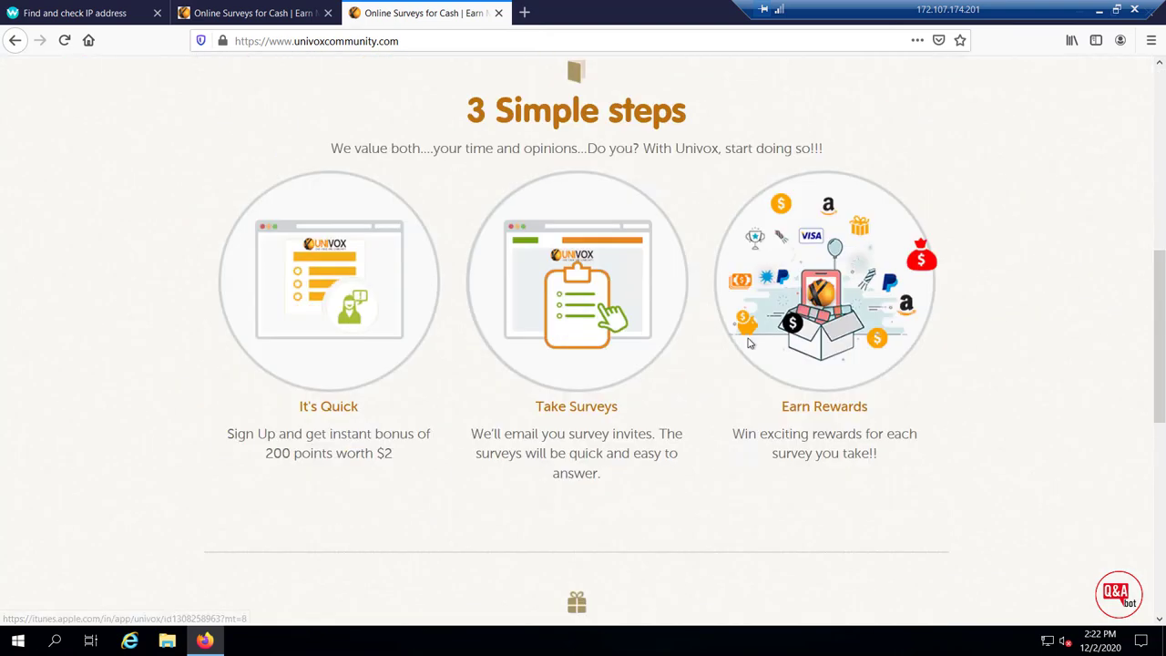
pyautogui.scroll(-6, 748, 342)
pyautogui.scroll(1, 748, 342)
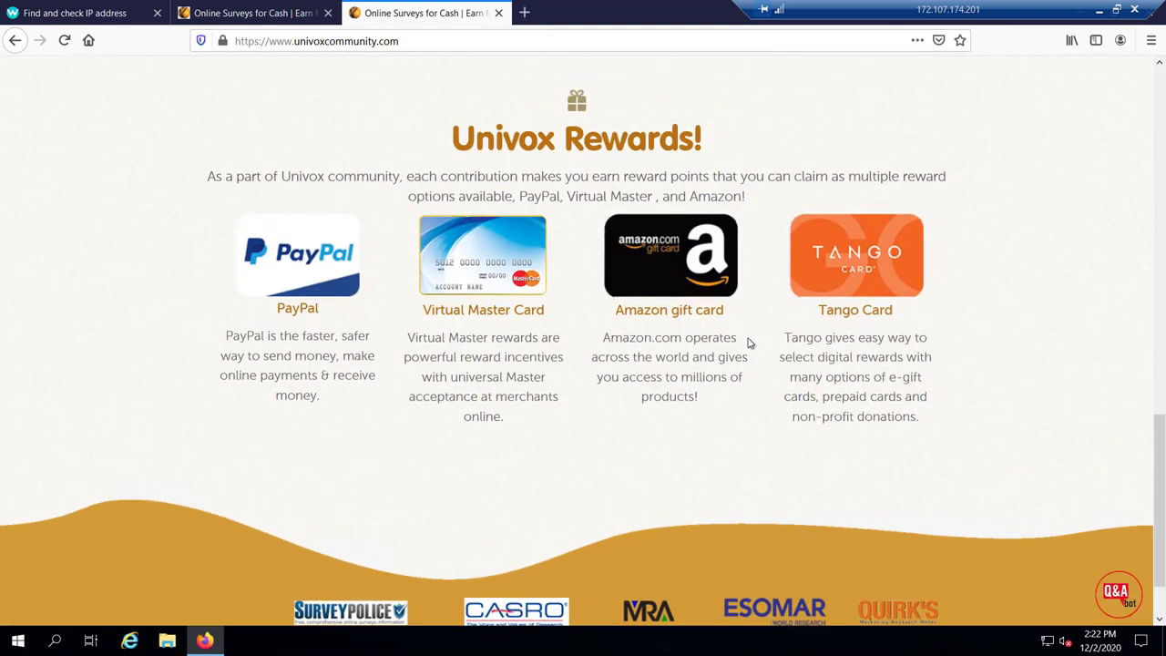
pyautogui.moveTo(451, 138); pyautogui.dragTo(702, 144)
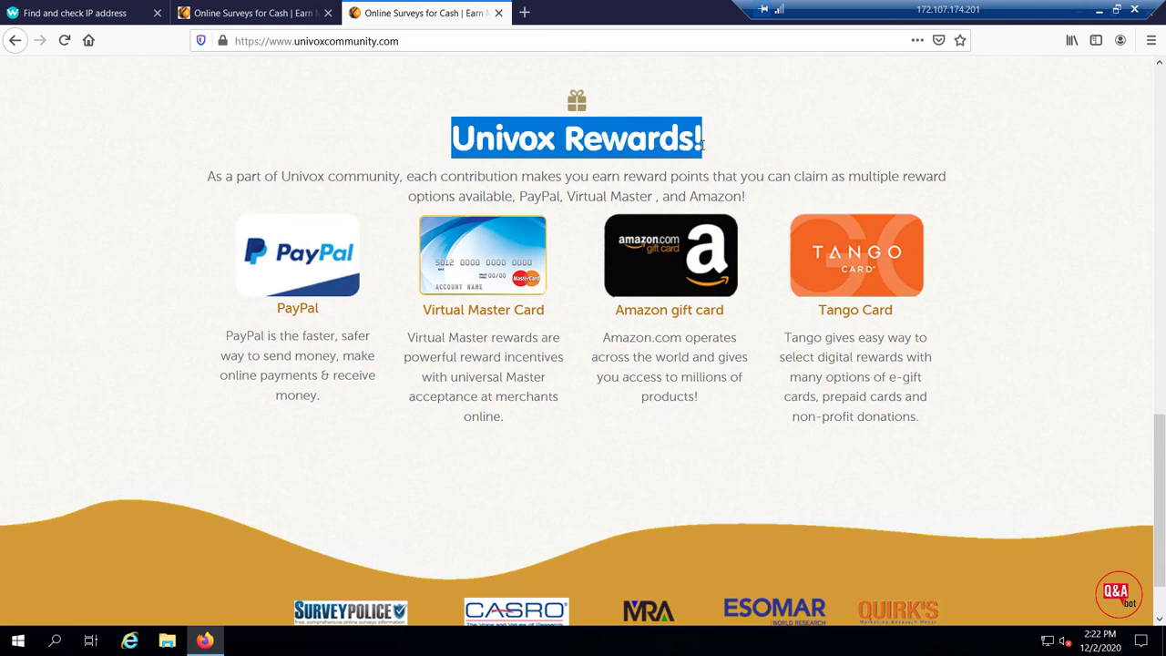
pyautogui.moveTo(423, 314); pyautogui.dragTo(547, 312)
pyautogui.moveTo(617, 314); pyautogui.dragTo(895, 312)
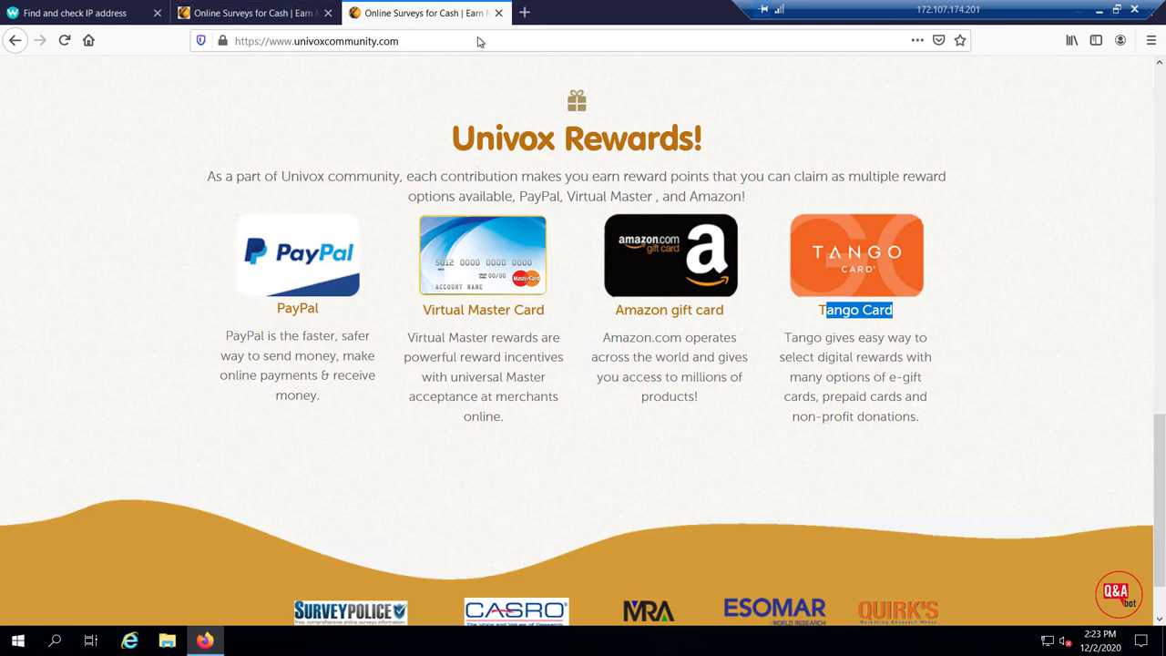
pyautogui.click(499, 13)
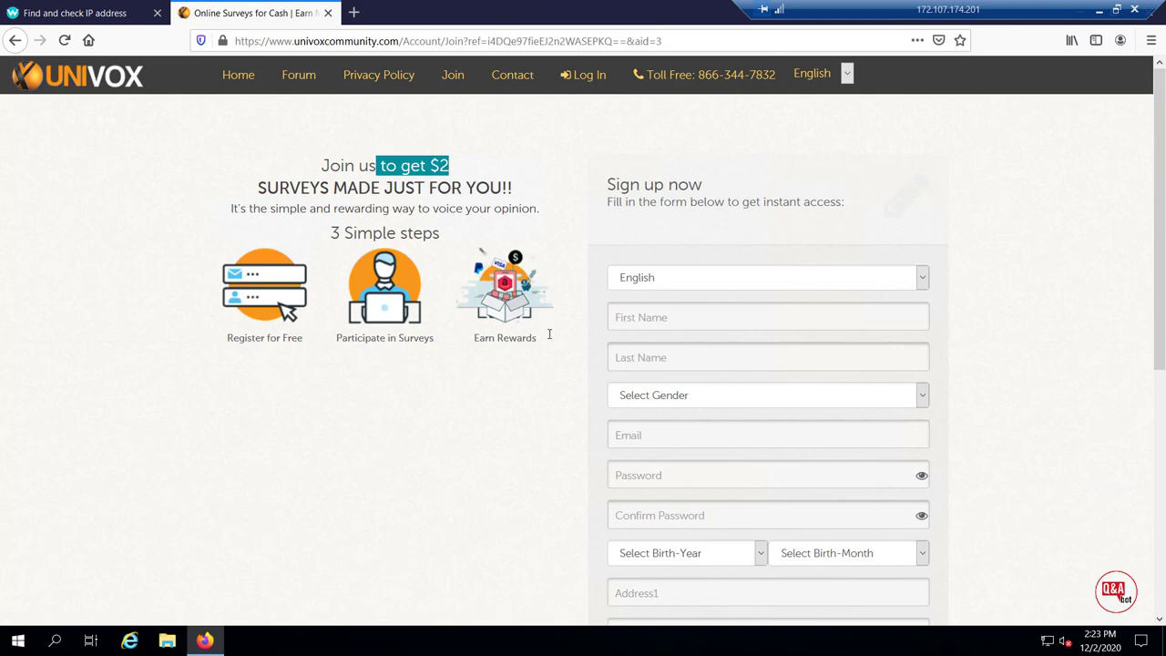
# Enter the user's first and last name on the sign-up form
pyautogui.click(702, 316)
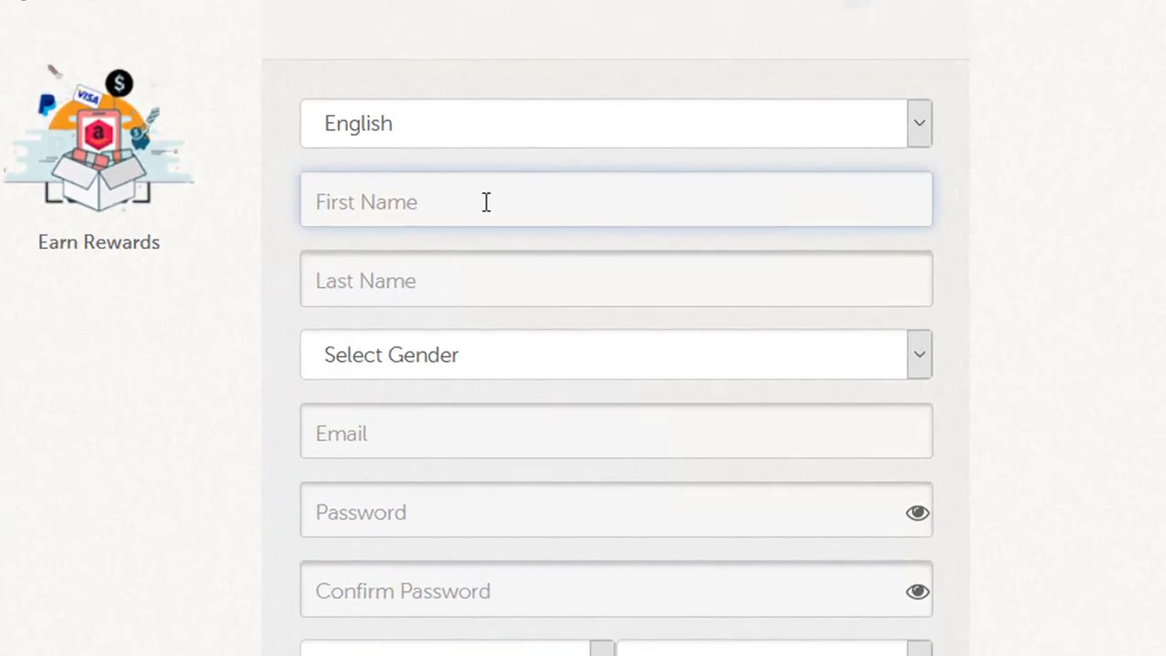
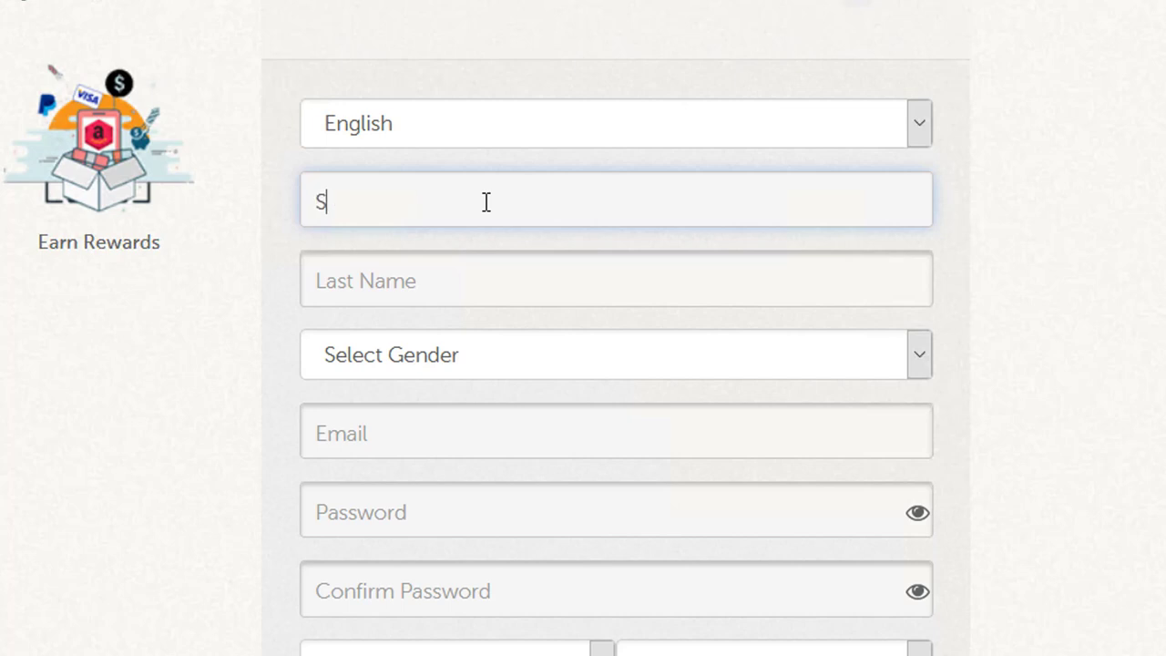
pyautogui.click(461, 288)
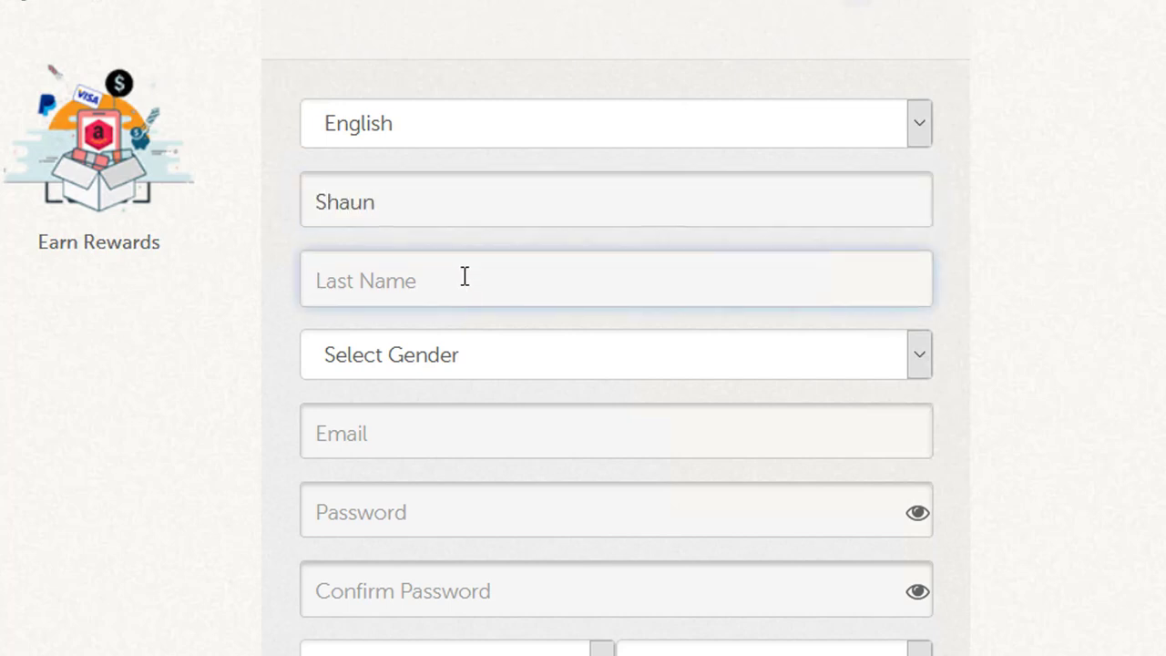
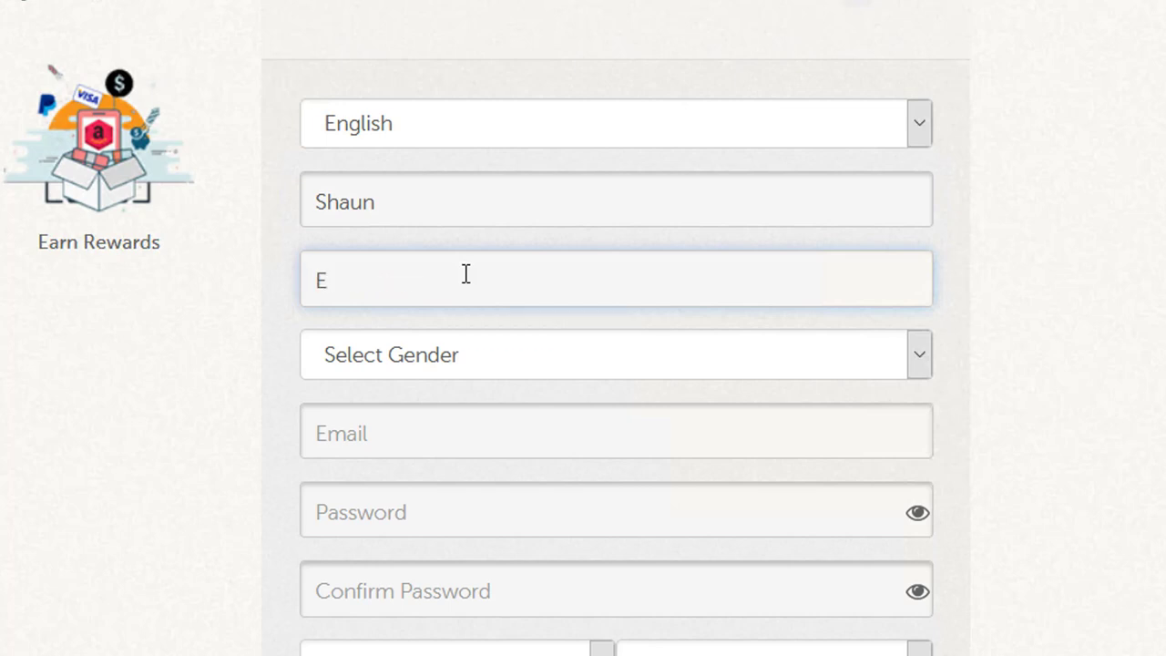
pyautogui.click(328, 281)
# Choose Male as the gender and fill in the user's e-mail address
pyautogui.click(891, 354)
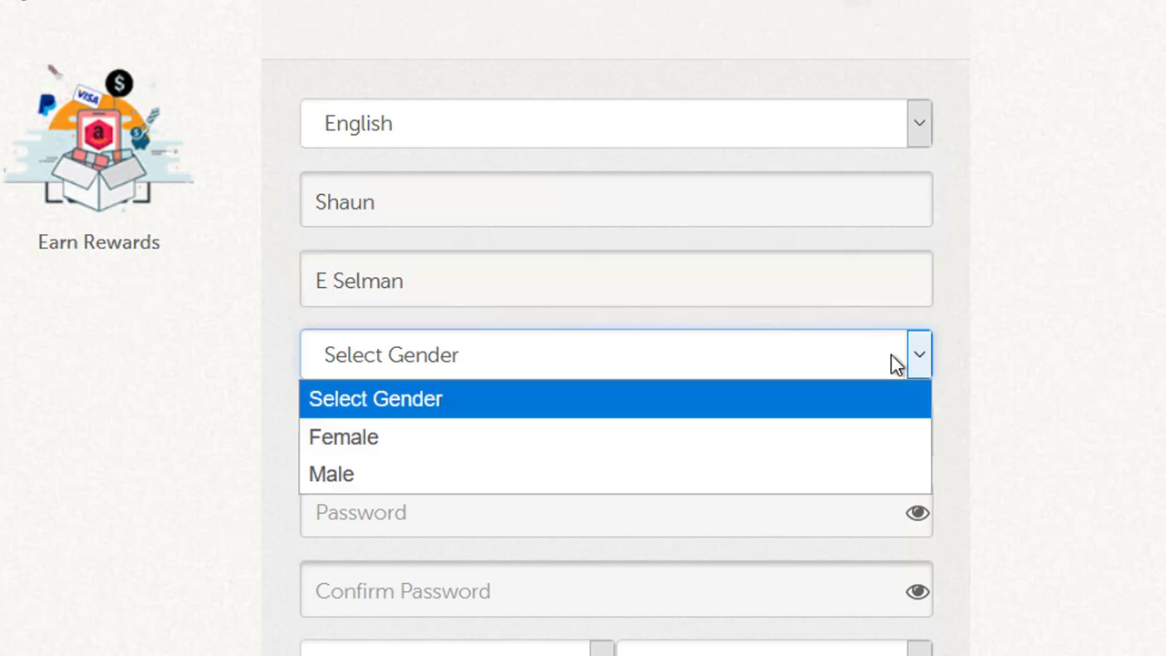
pyautogui.click(376, 474)
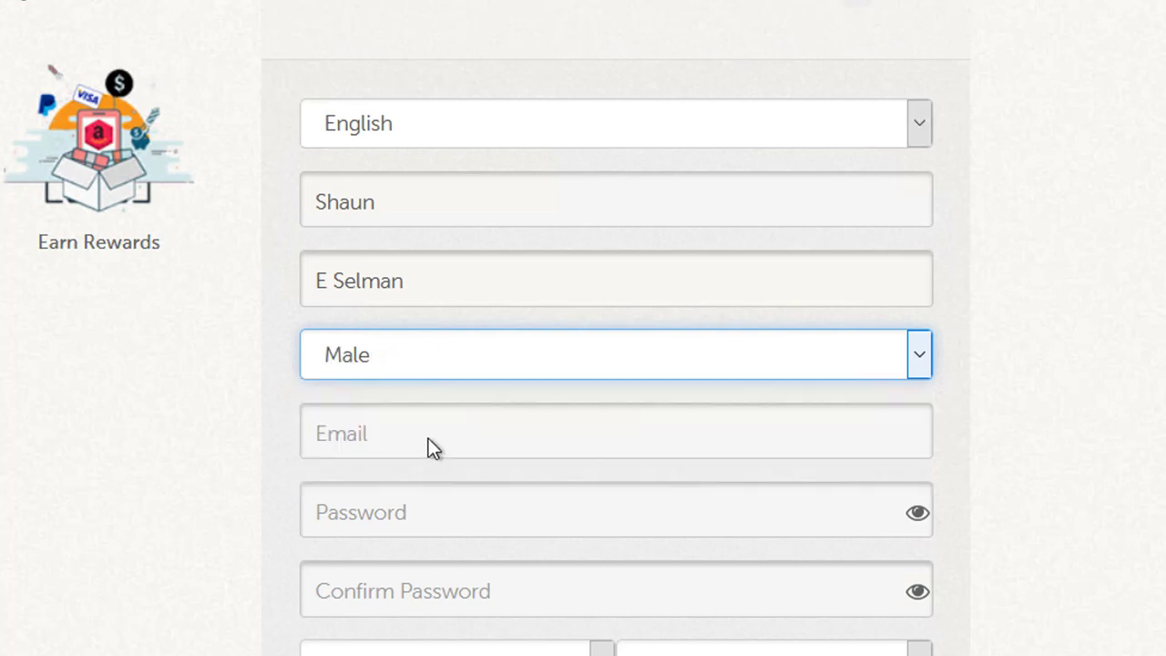
pyautogui.click(429, 434)
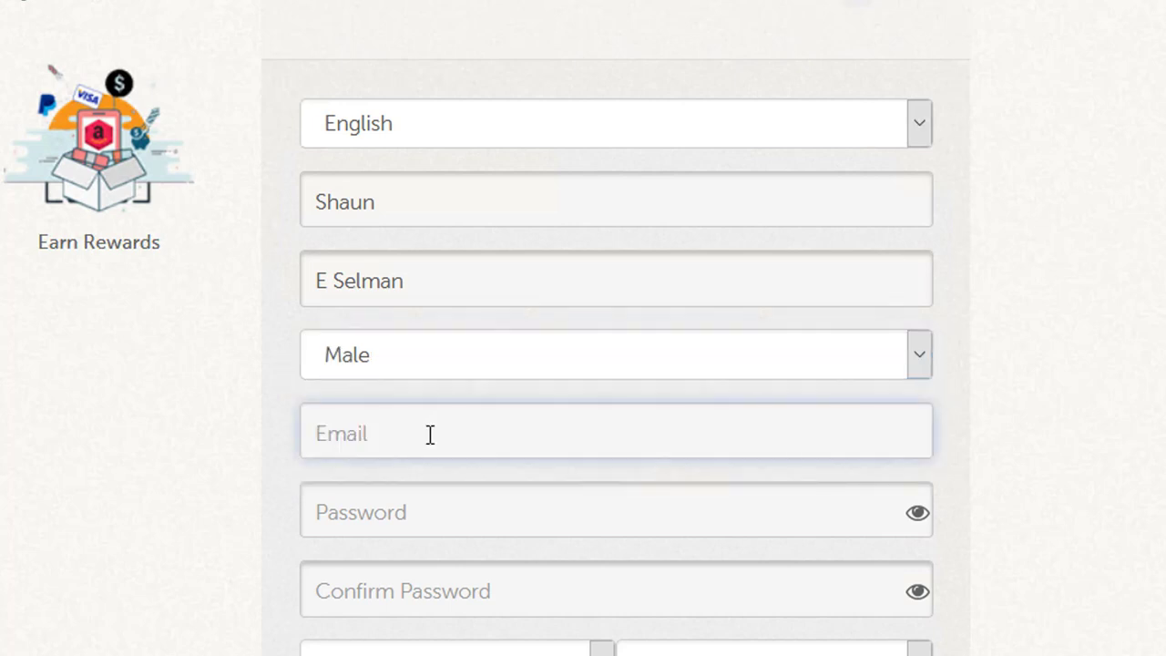
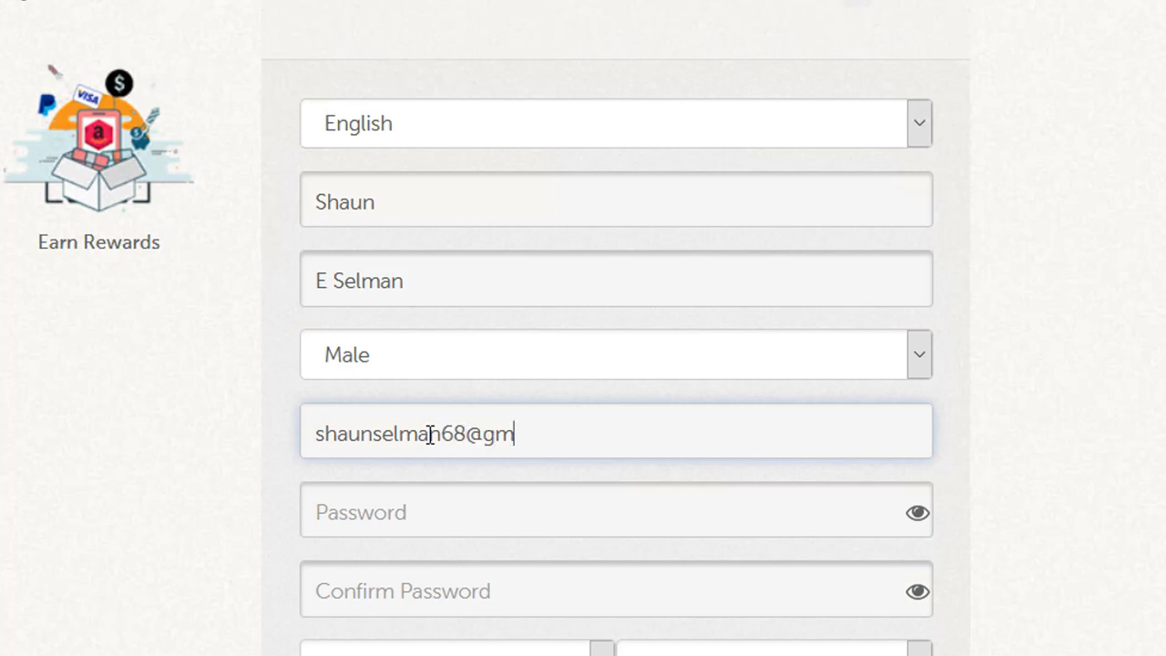
# Type the account password and repeat it in Confirm Password
pyautogui.click(441, 517)
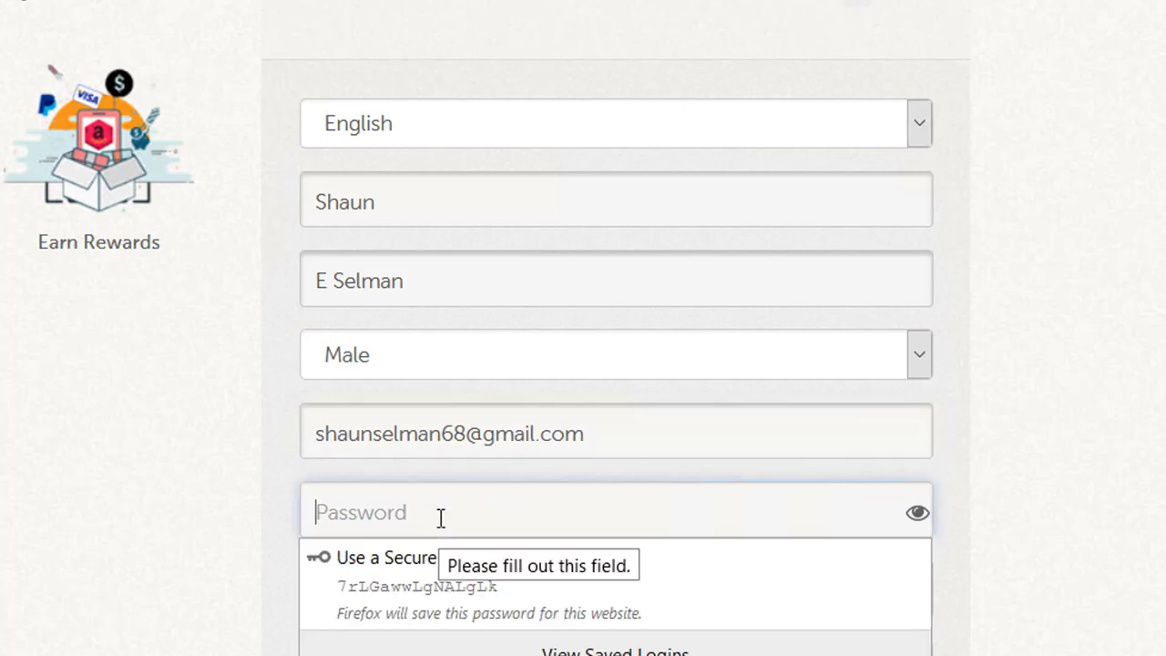
pyautogui.write('•••••')
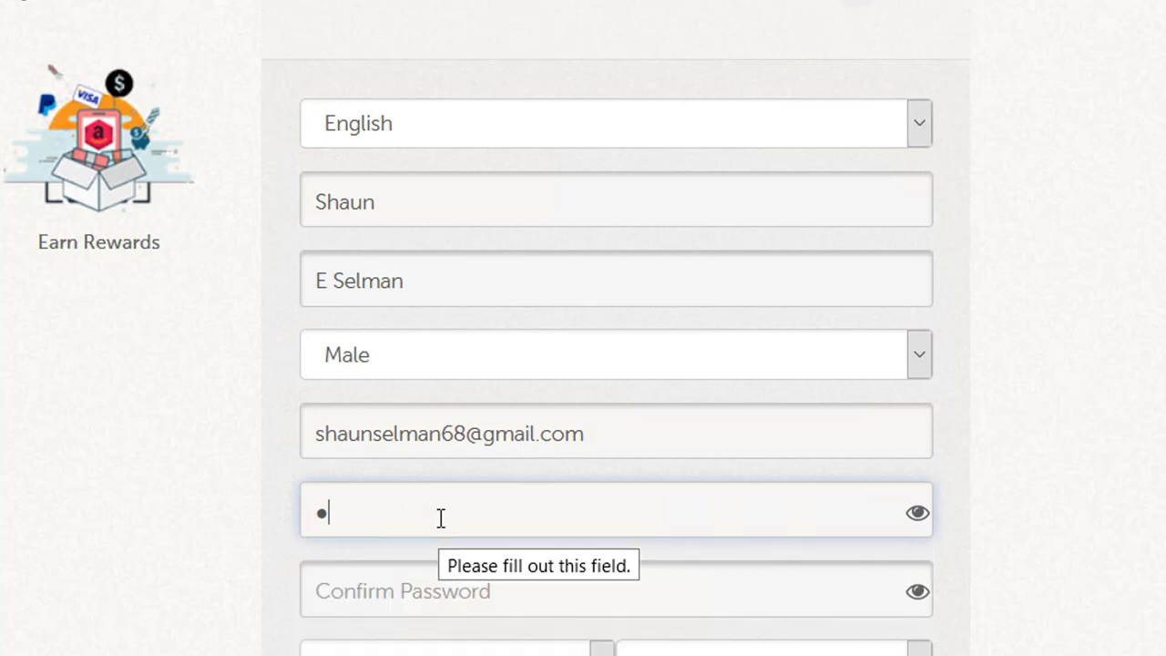
pyautogui.write('••••')
pyautogui.click(487, 600)
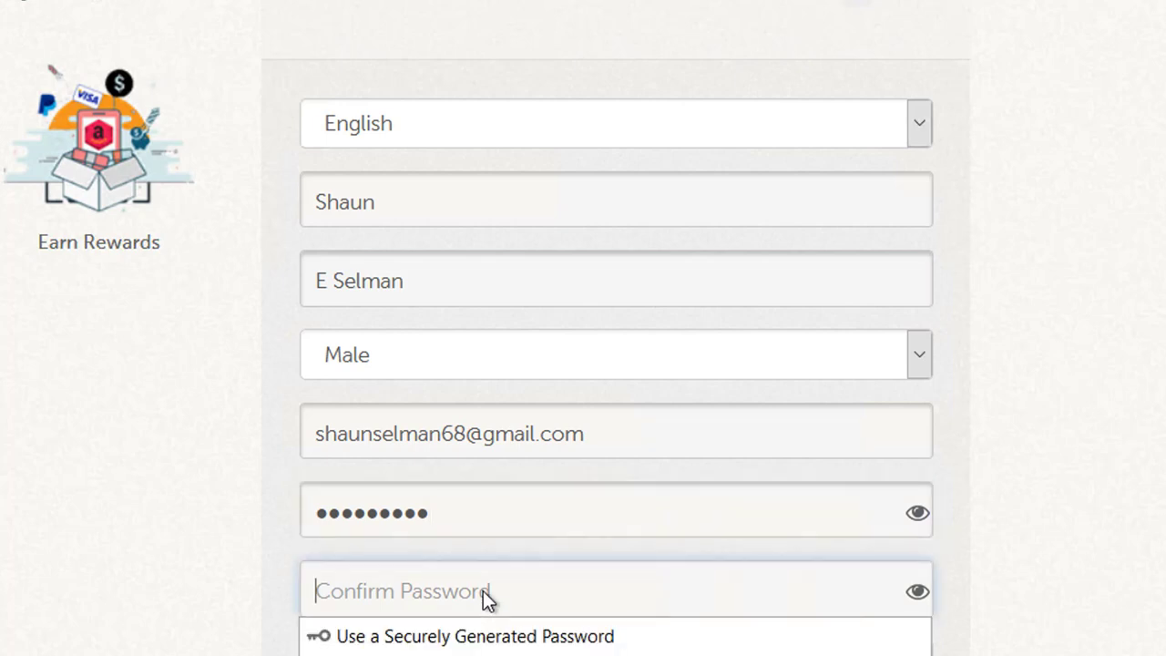
pyautogui.write('•••••••')
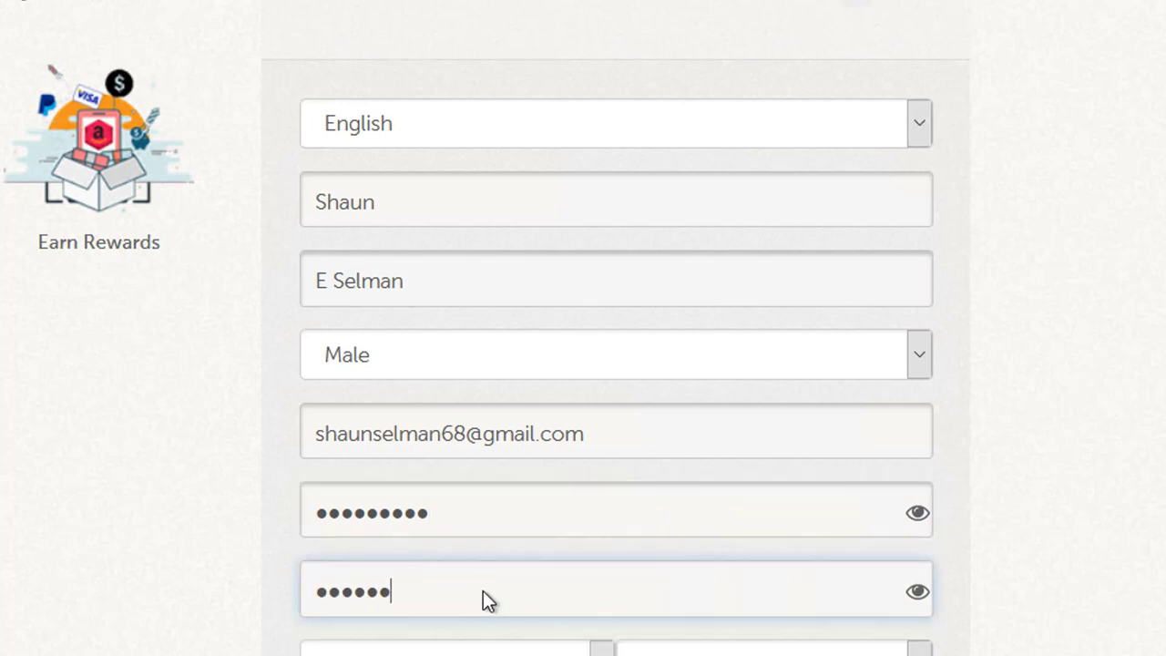
pyautogui.write('••')
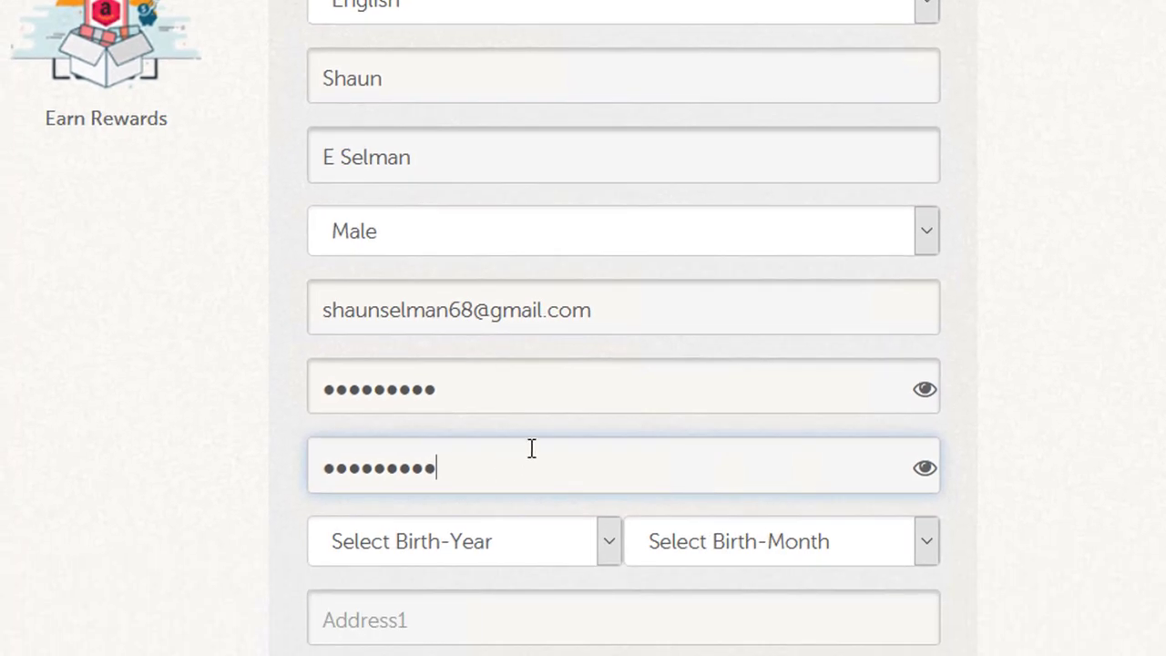
# Set the birth year to 1975 and birth month to April, then minimize the browser
pyautogui.scroll(-2, 540, 442)
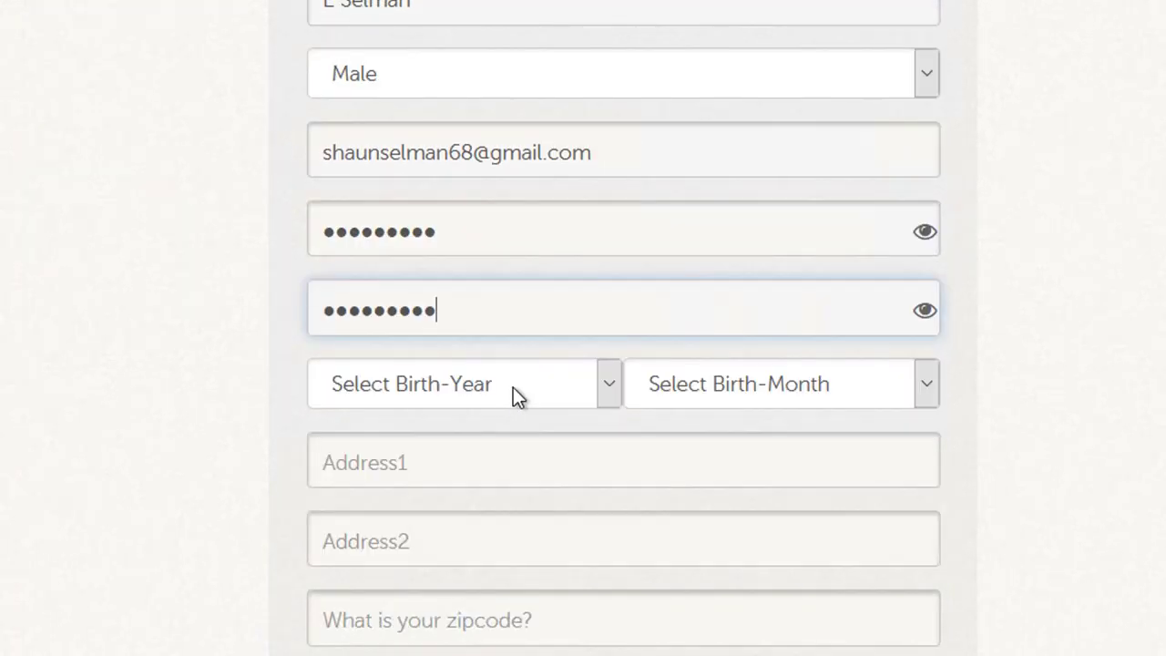
pyautogui.click(519, 395)
pyautogui.scroll(-5, 445, 164)
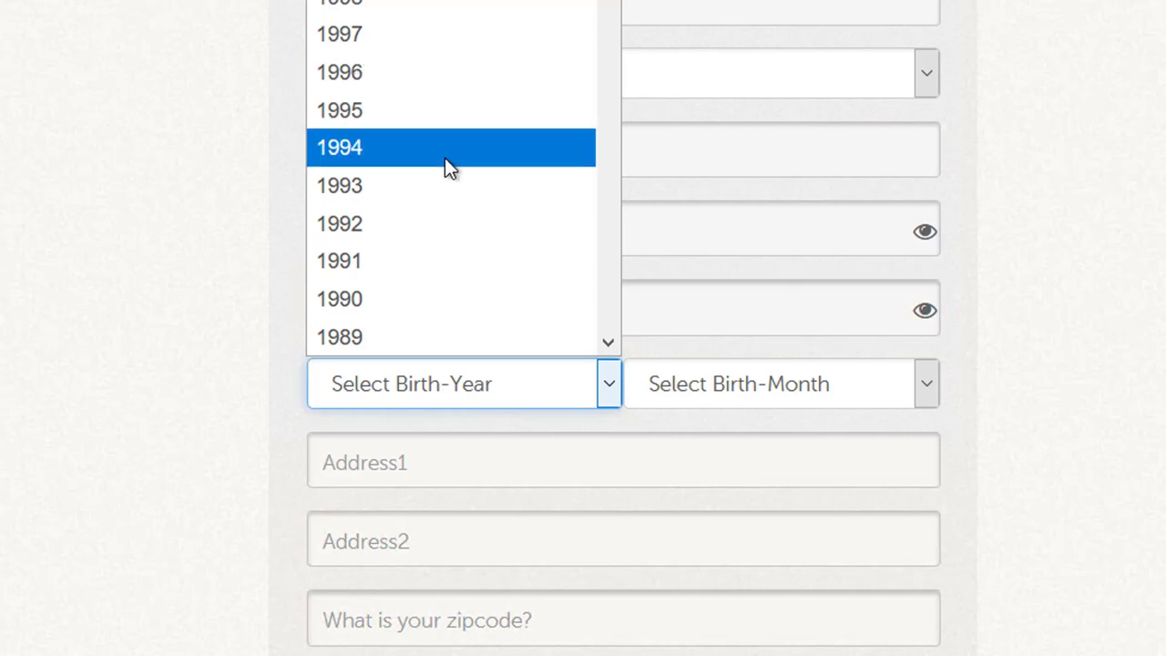
pyautogui.scroll(-2, 444, 164)
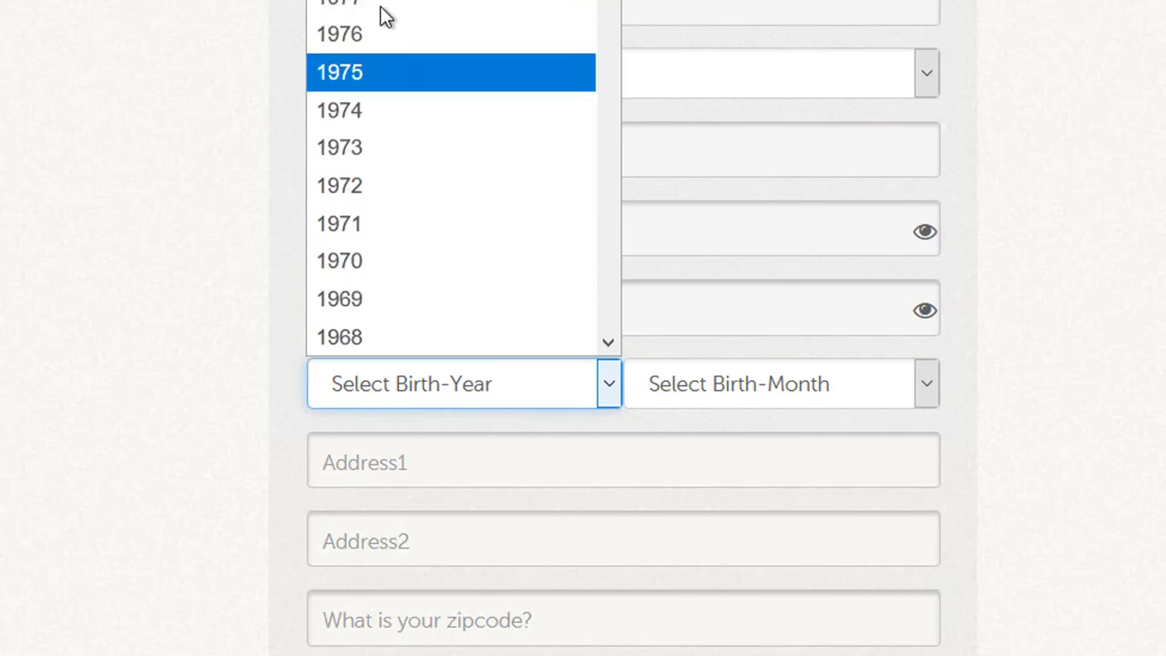
pyautogui.click(364, 80)
pyautogui.click(756, 385)
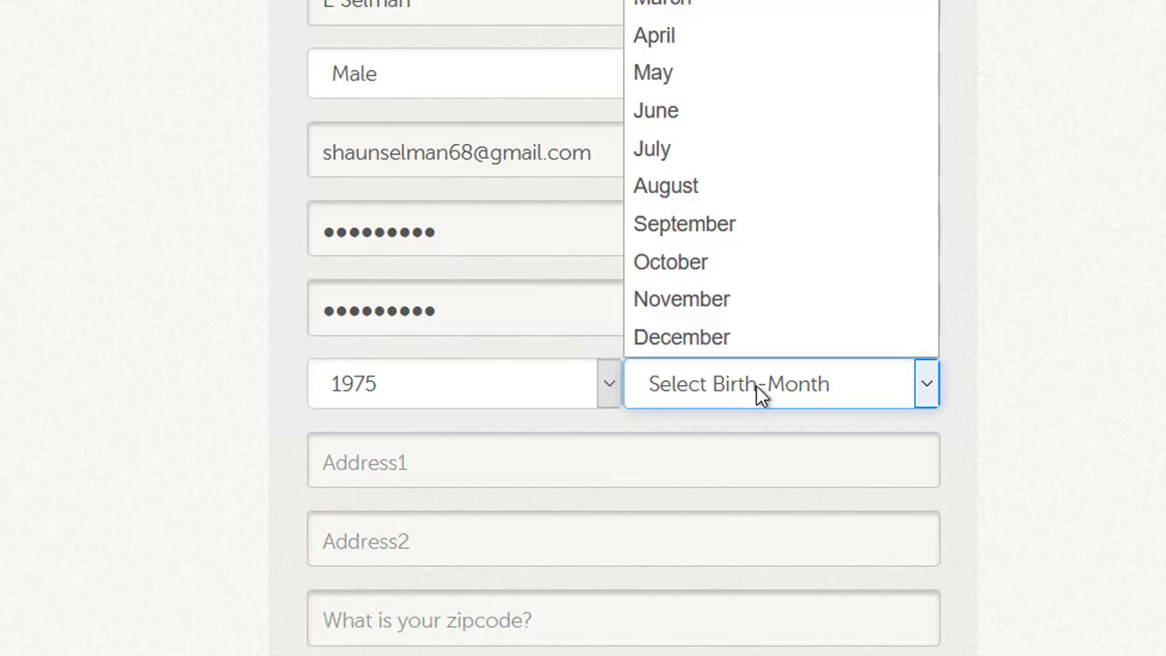
pyautogui.click(675, 37)
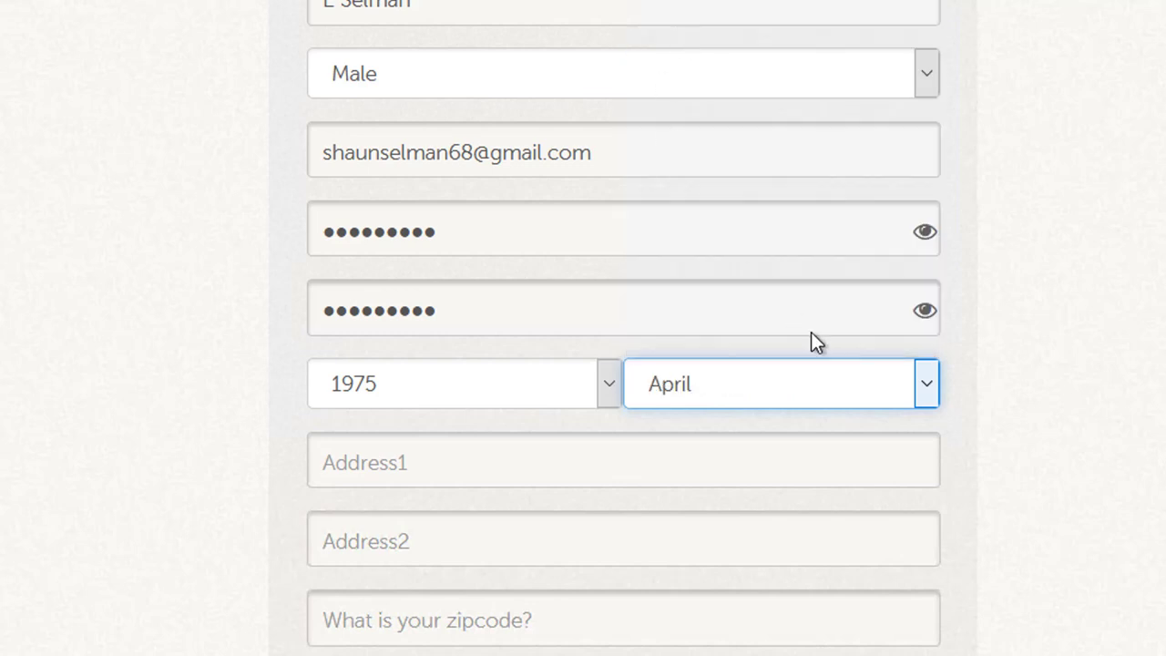
pyautogui.scroll(-3, 826, 345)
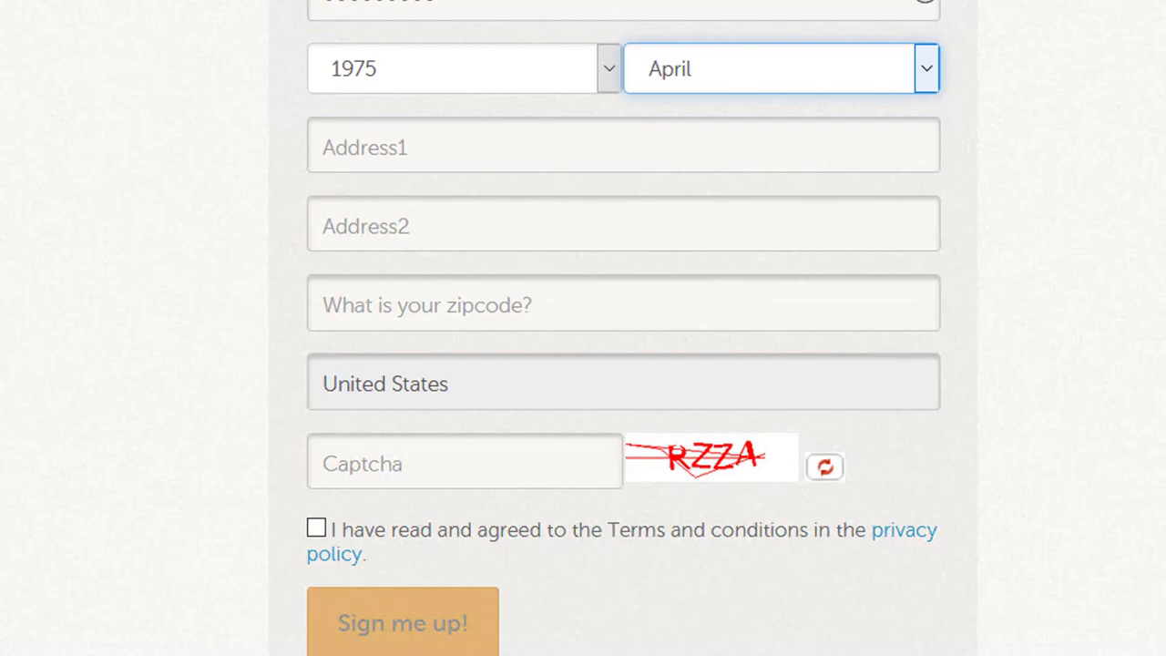
pyautogui.click(1061, 11)
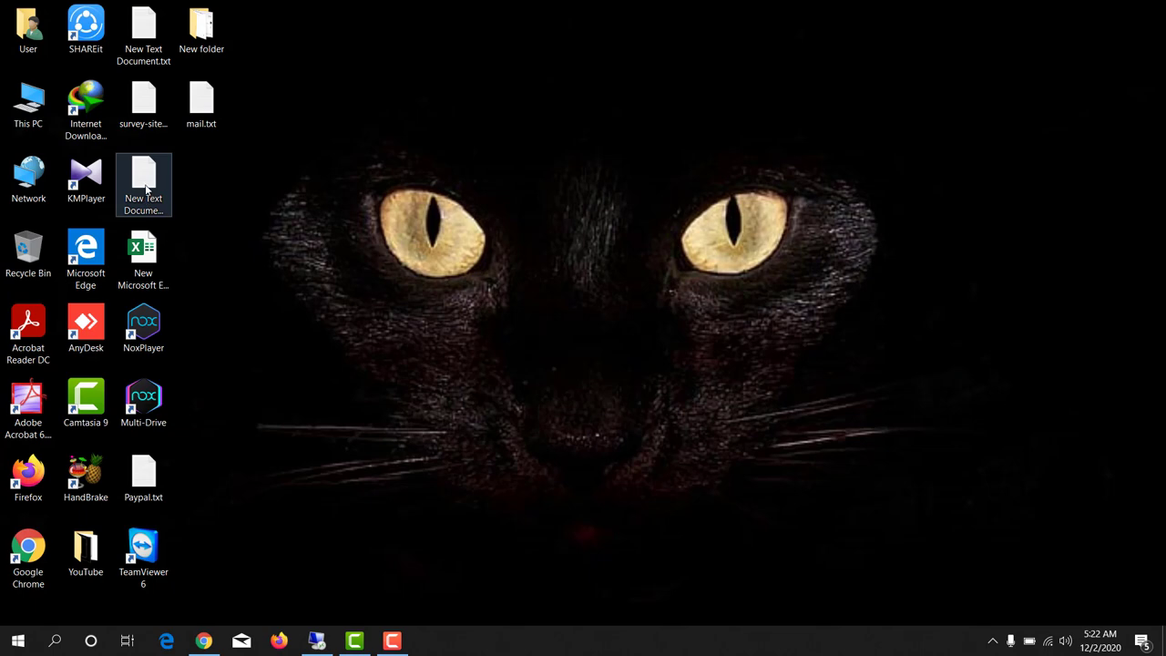
# Copy the street-address line from New Text Document (2).txt and return to the sign-up form
pyautogui.doubleClick(146, 188)
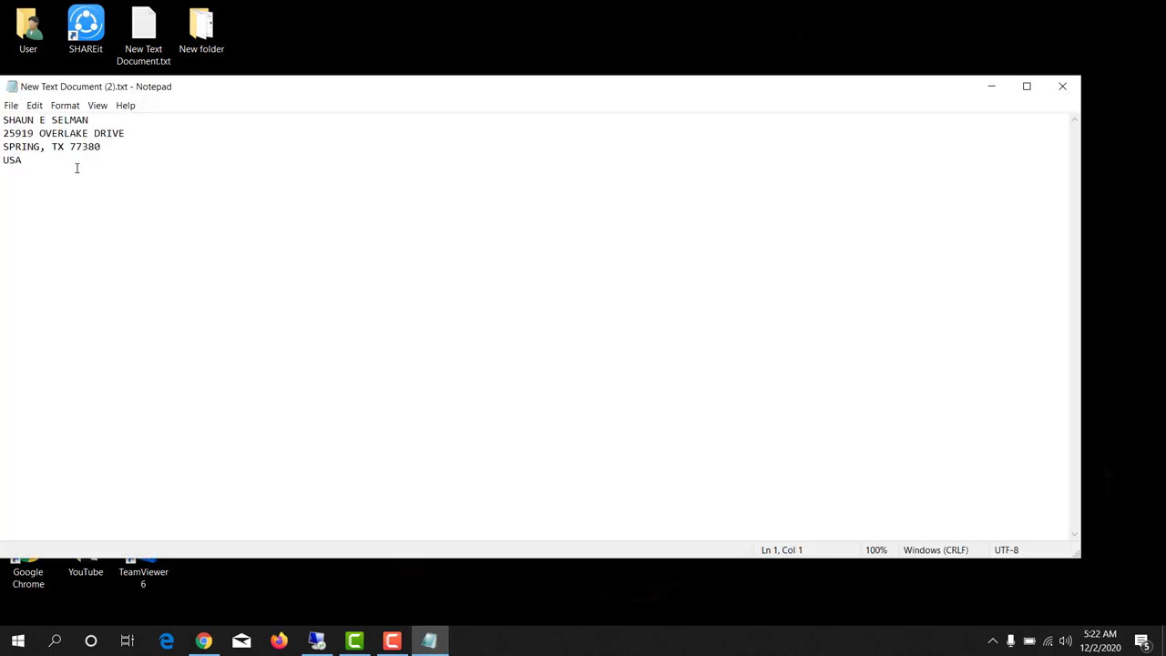
pyautogui.moveTo(3, 133); pyautogui.dragTo(147, 133)
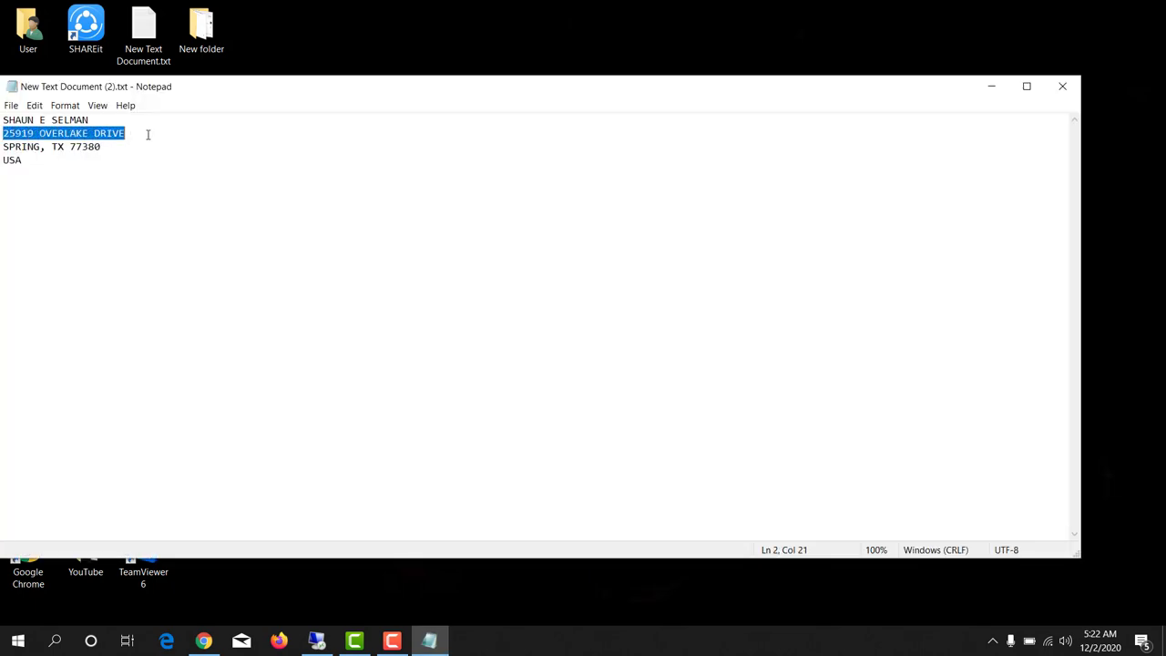
pyautogui.rightClick(122, 132)
pyautogui.click(147, 174)
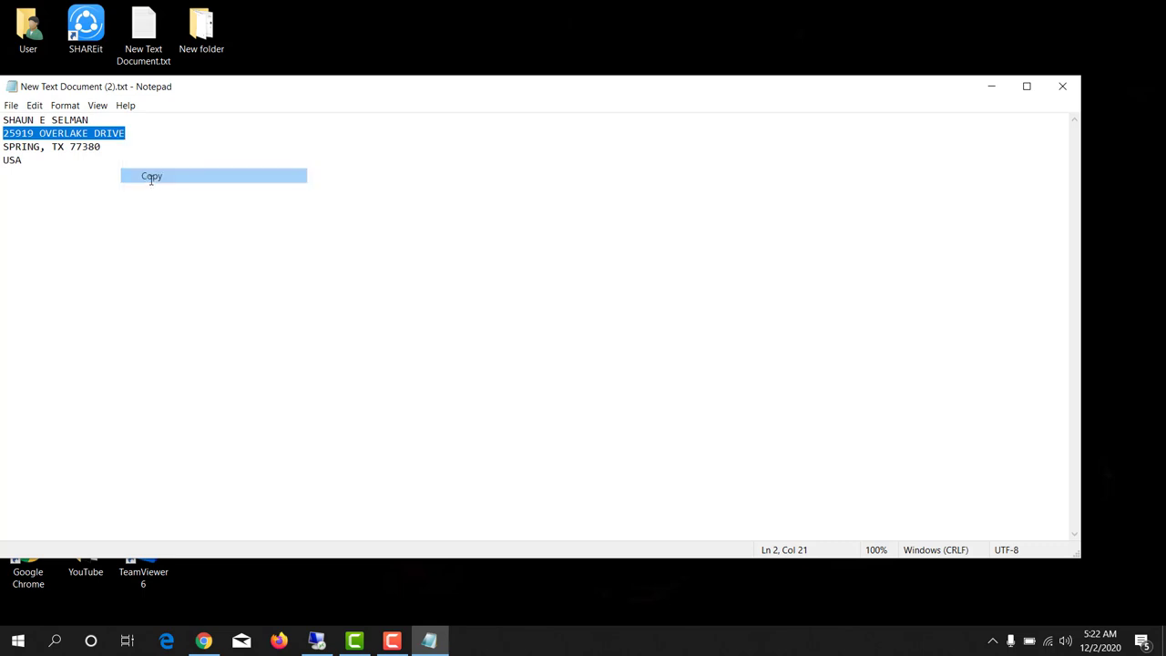
pyautogui.click(321, 639)
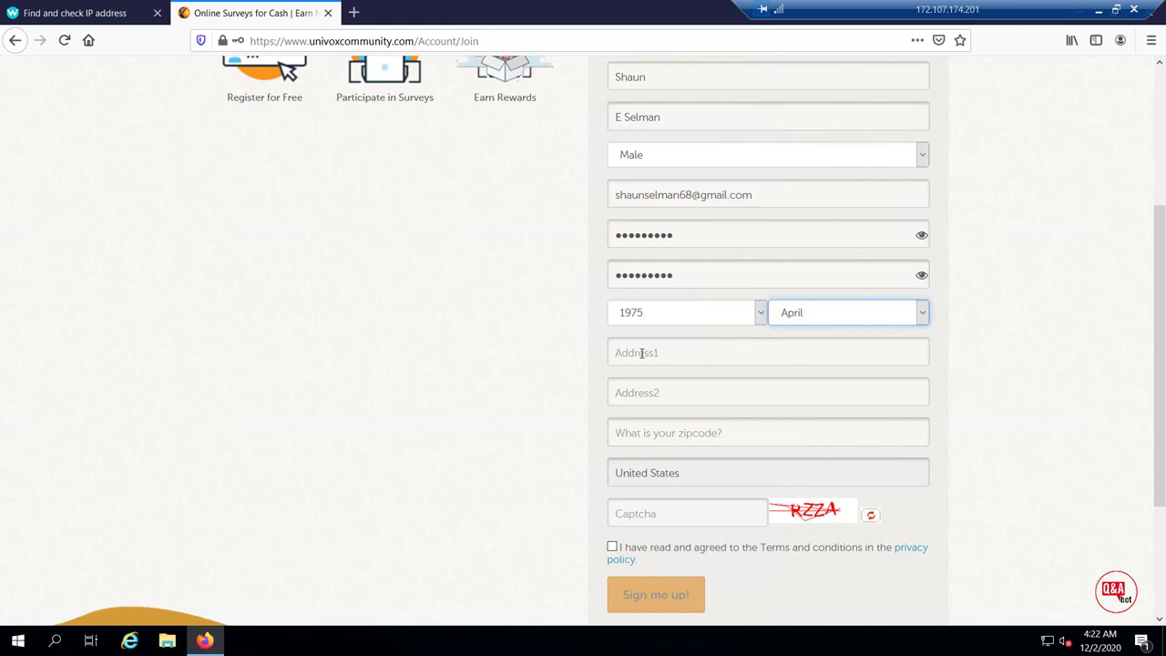
# Paste the street address, enter the zipcode and captcha, accept the terms and submit
pyautogui.click(642, 353)
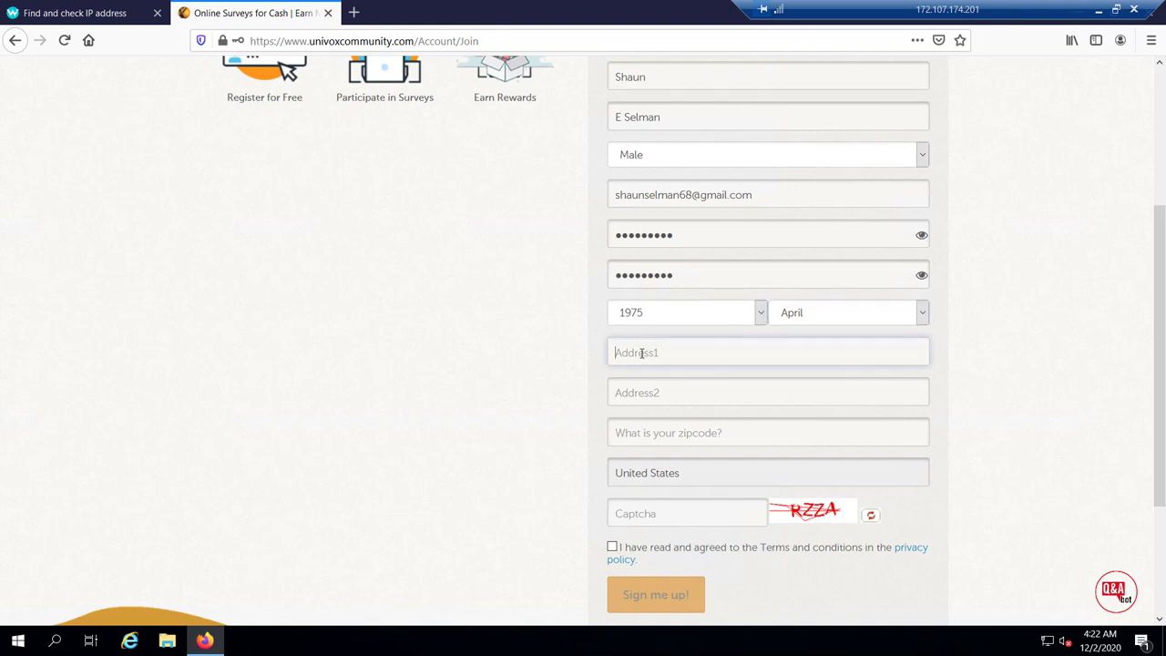
pyautogui.hotkey('ctrl', 'v')
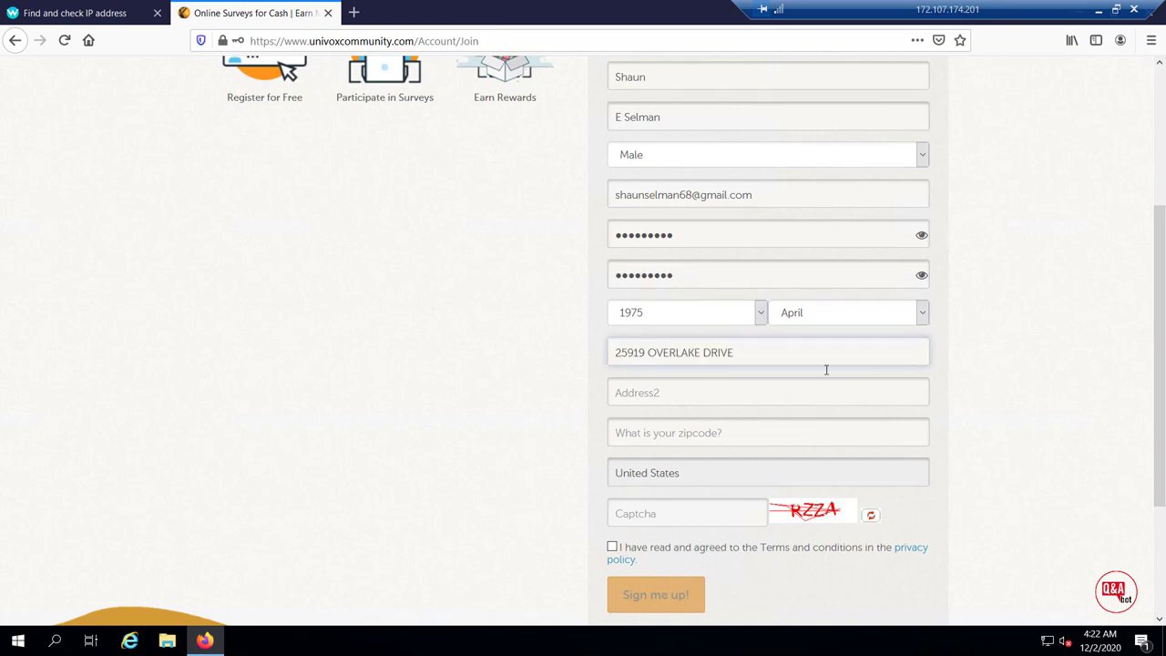
pyautogui.scroll(-2, 826, 368)
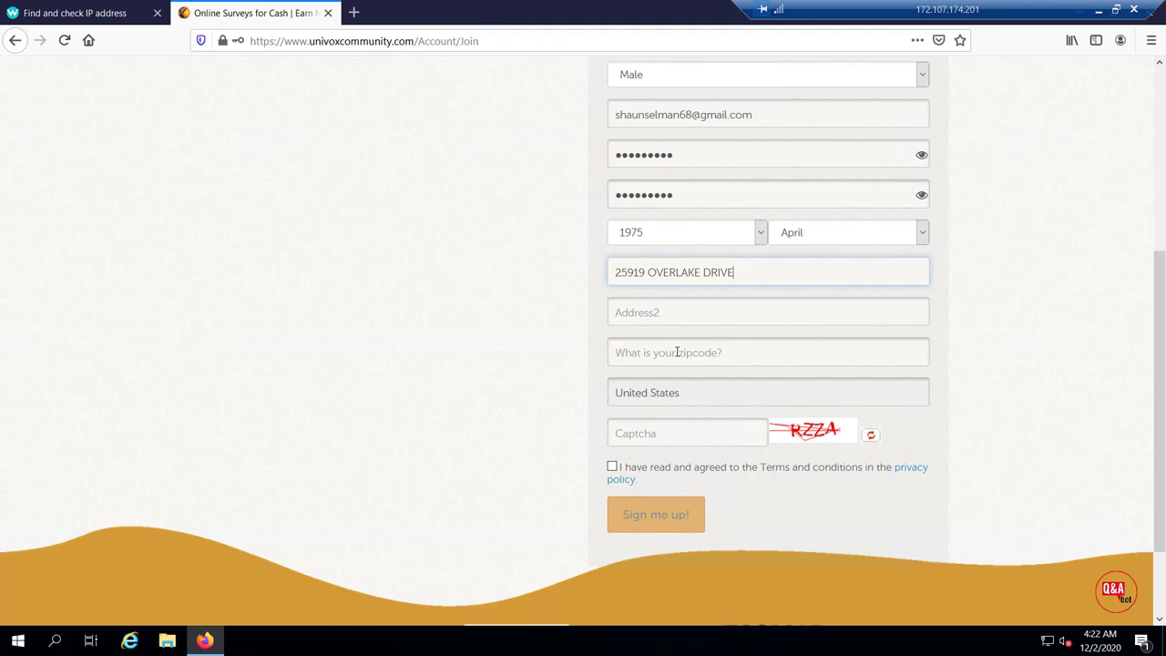
pyautogui.click(728, 353)
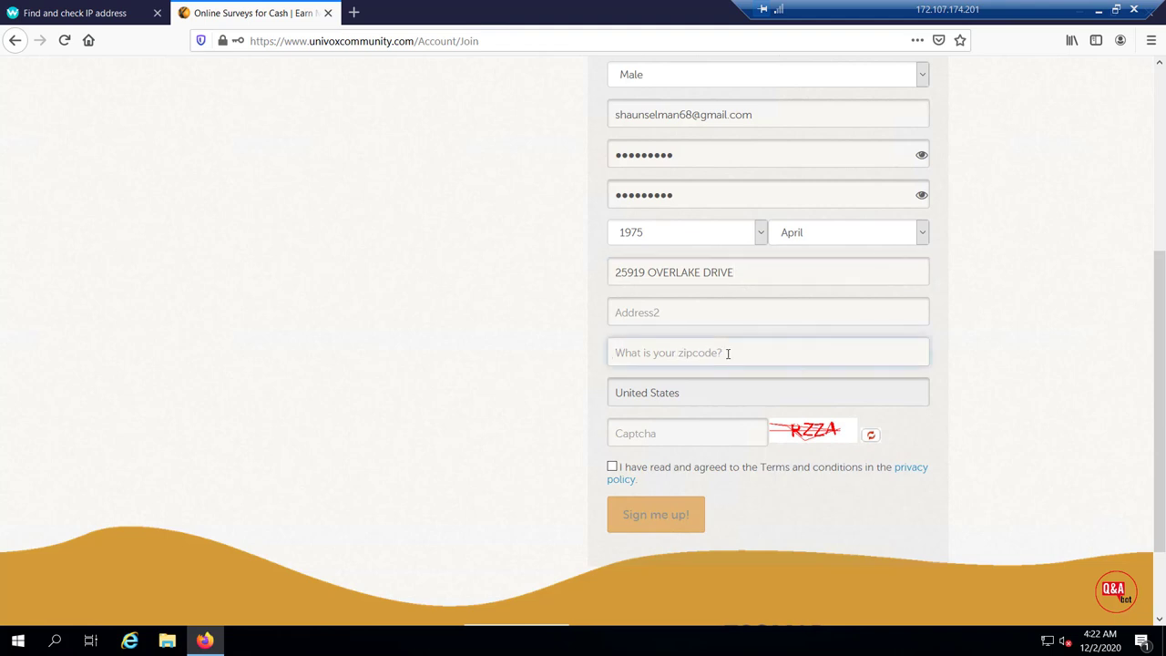
pyautogui.write('77380')
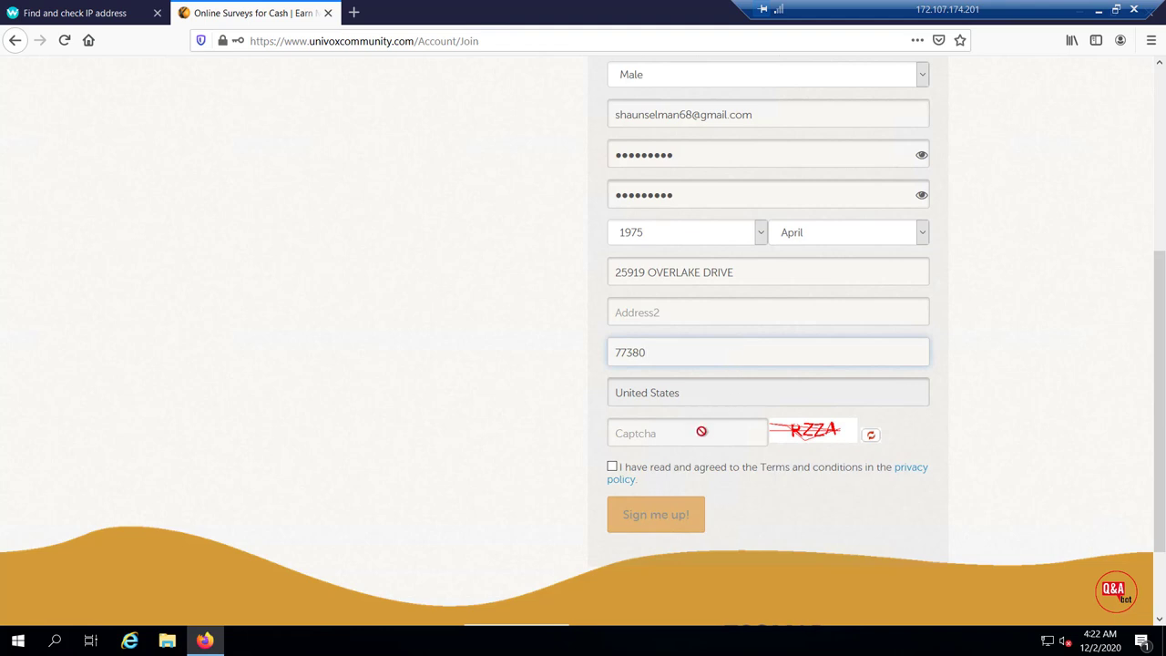
pyautogui.click(654, 435)
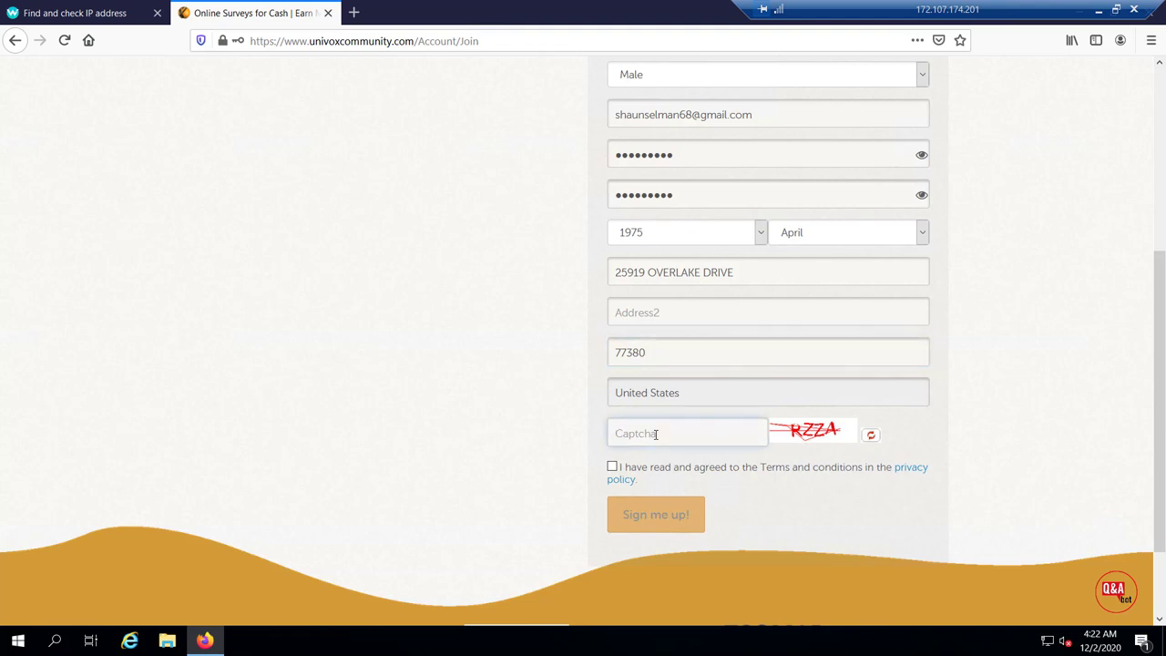
pyautogui.write('RZZA')
pyautogui.click(612, 468)
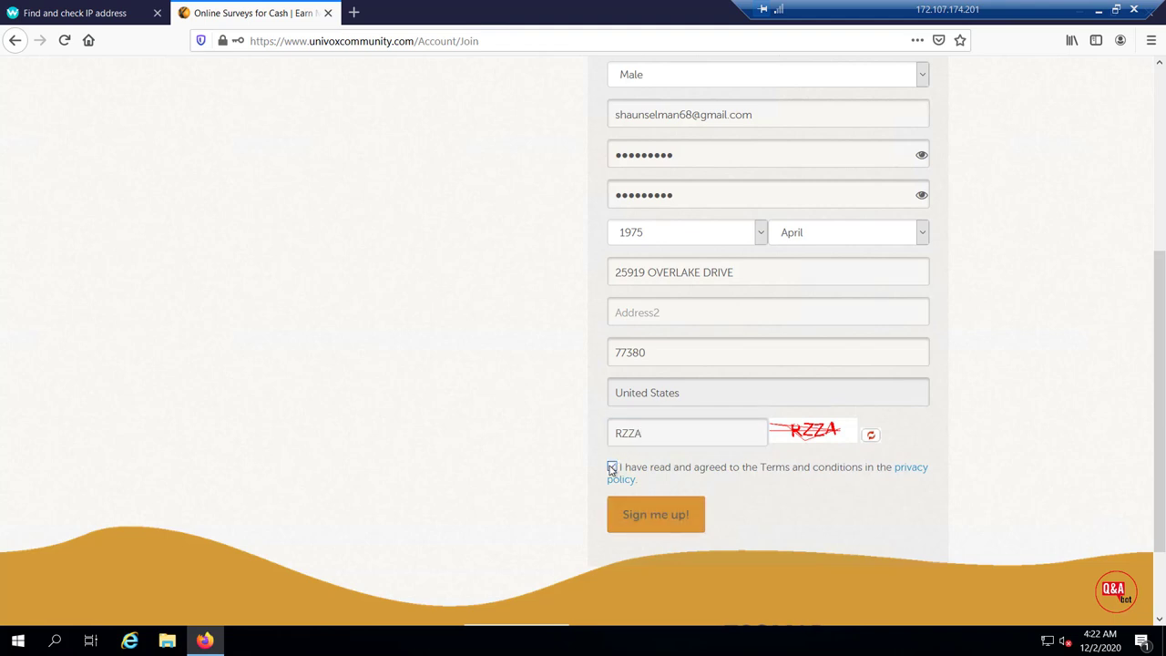
pyautogui.click(660, 524)
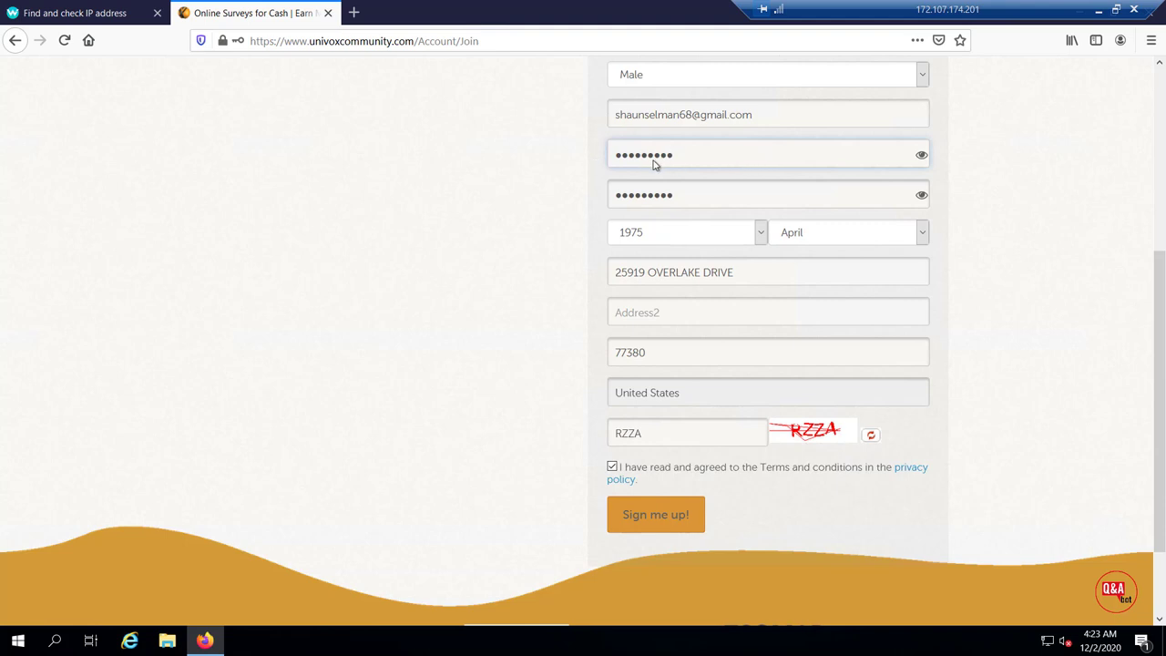
# Replace both password fields with a longer password, resubmit, and decline saving the login
pyautogui.doubleClick(611, 155)
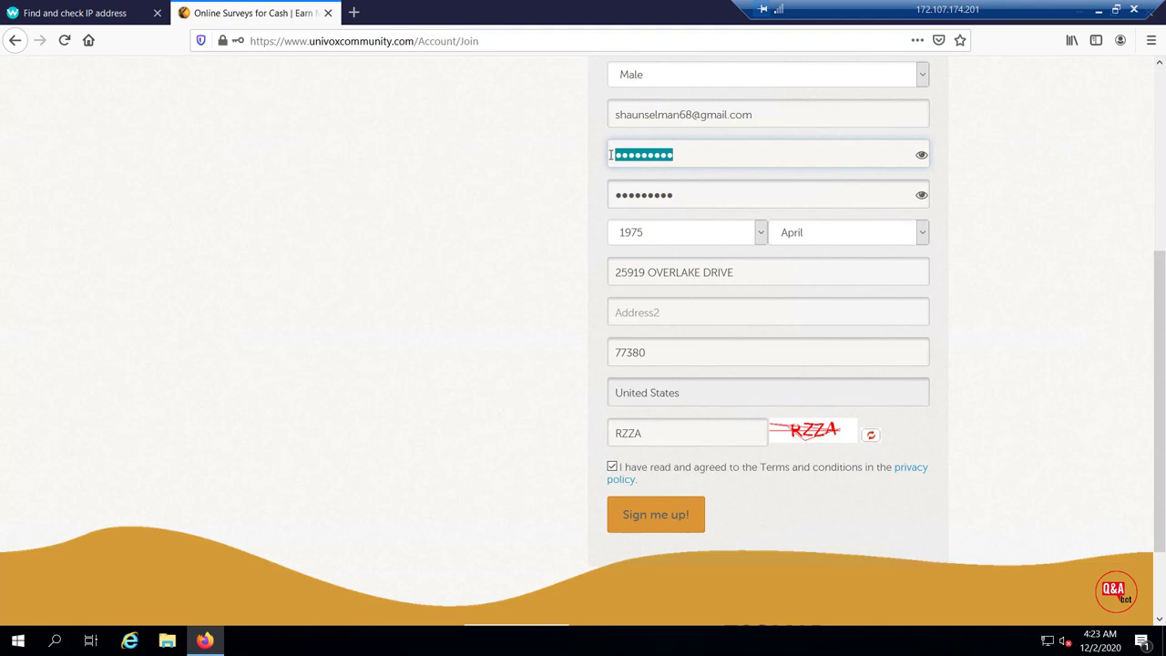
pyautogui.write('••••••••••')
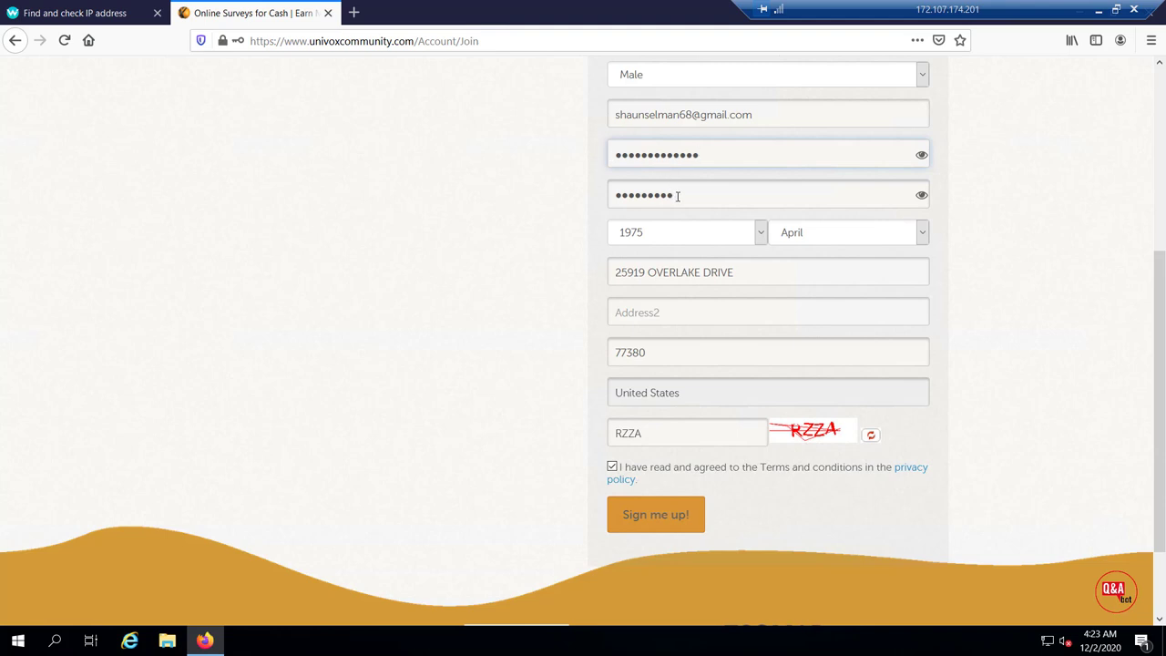
pyautogui.moveTo(674, 196); pyautogui.dragTo(616, 198)
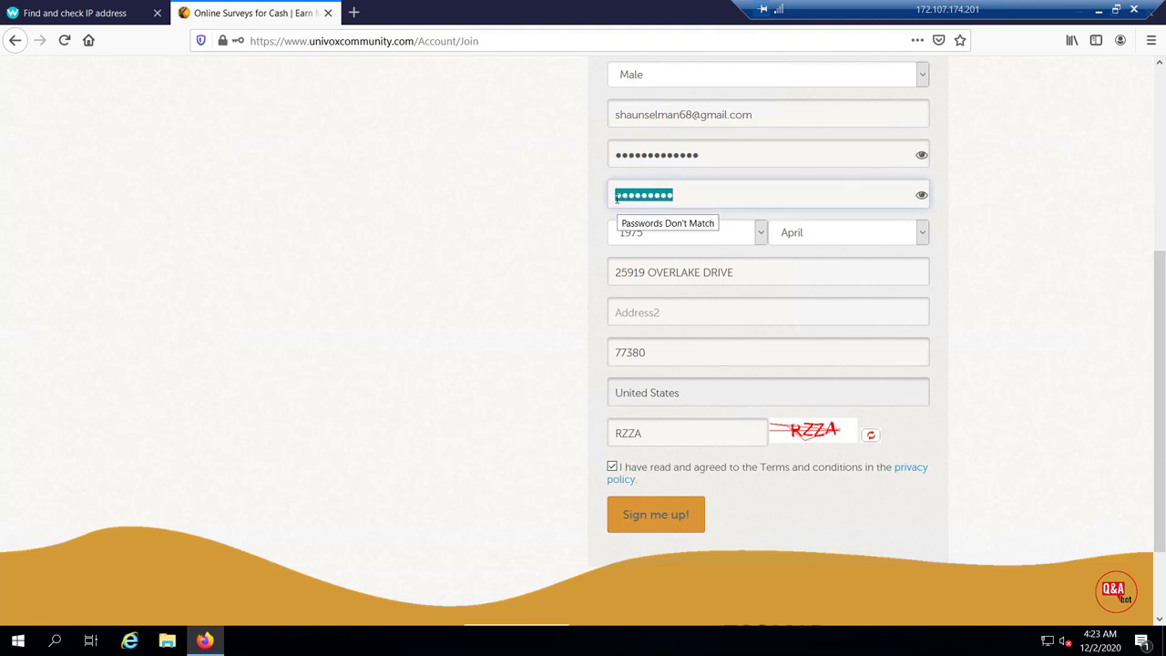
pyautogui.press('BackSpace')
pyautogui.write('•••••')
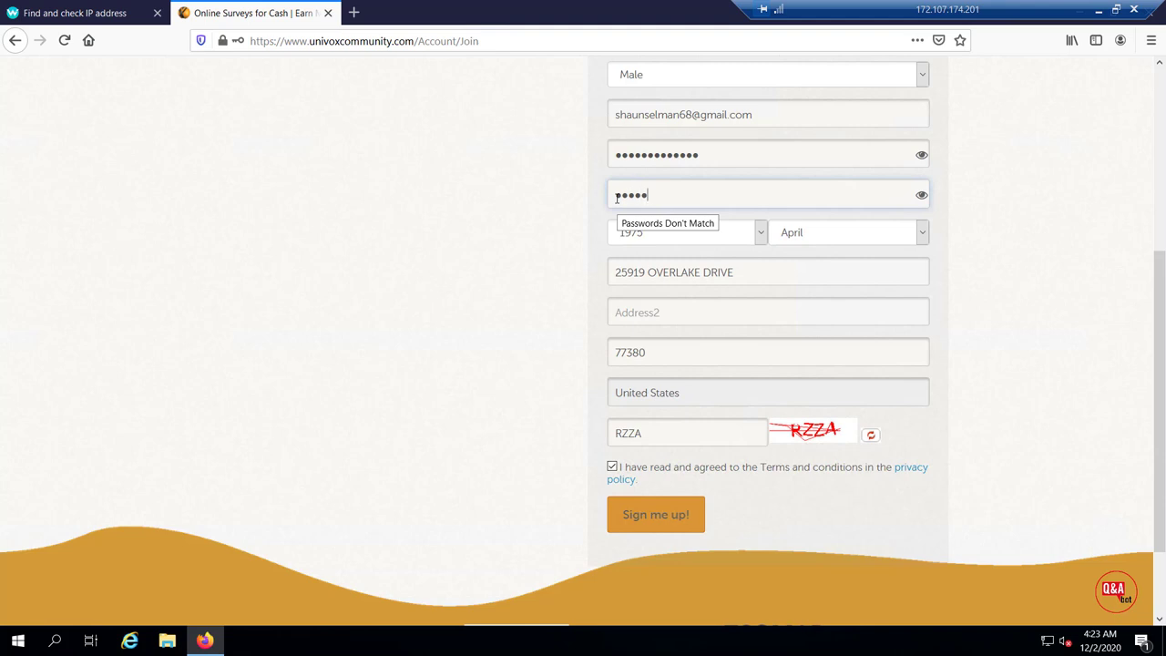
pyautogui.write('••••••')
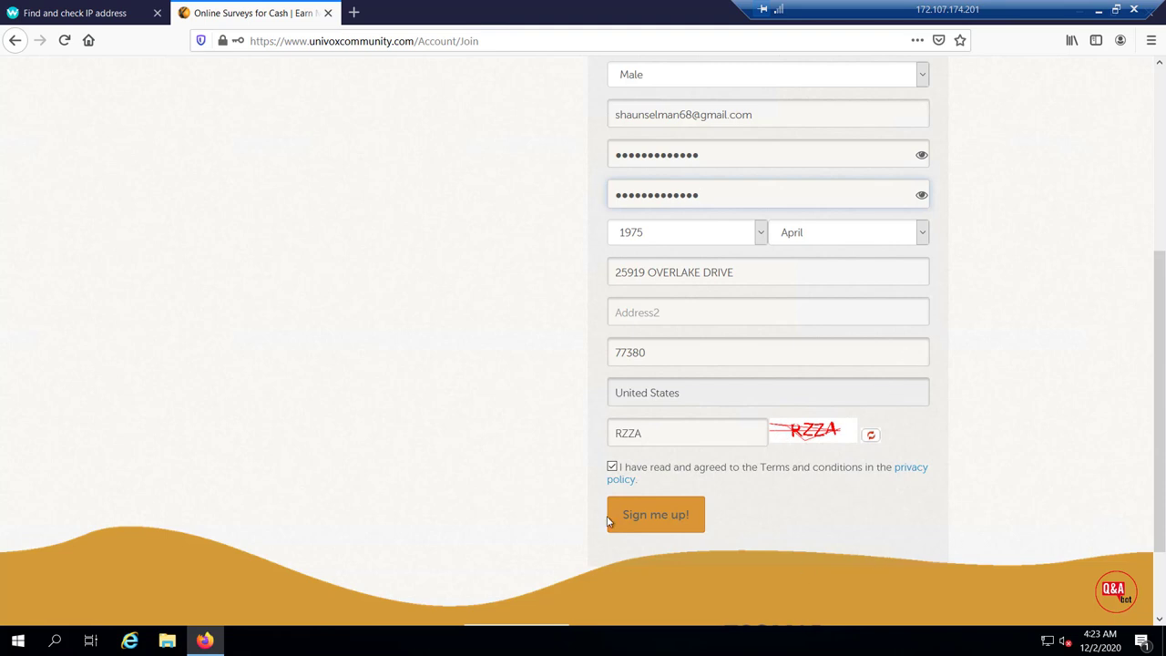
pyautogui.click(644, 516)
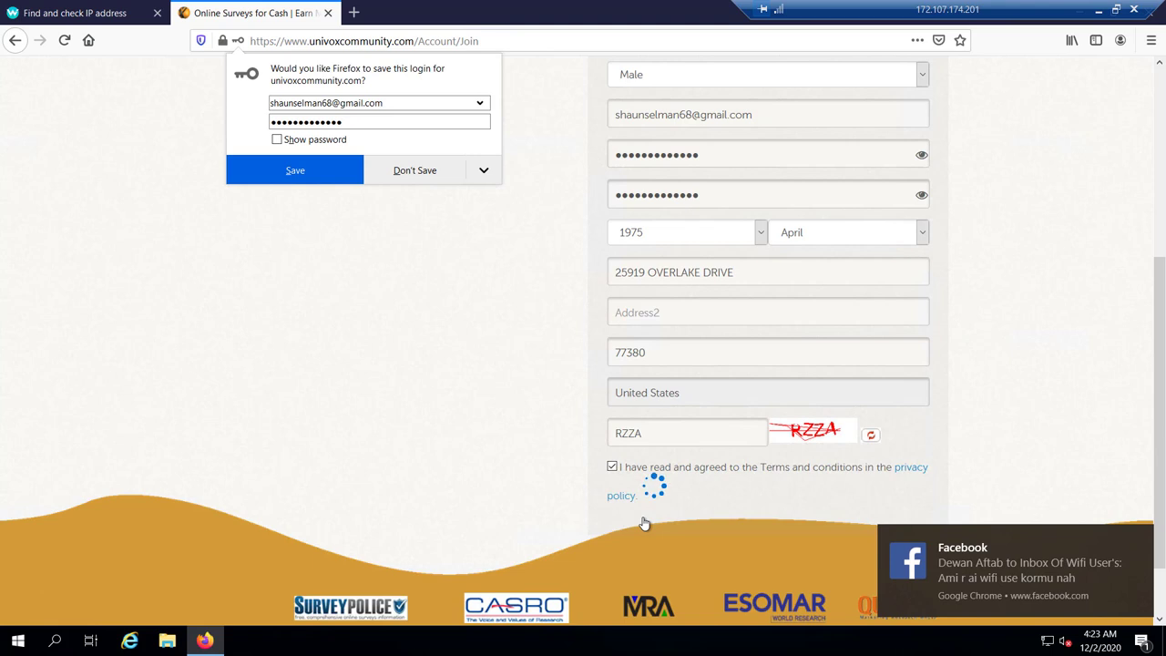
pyautogui.click(412, 175)
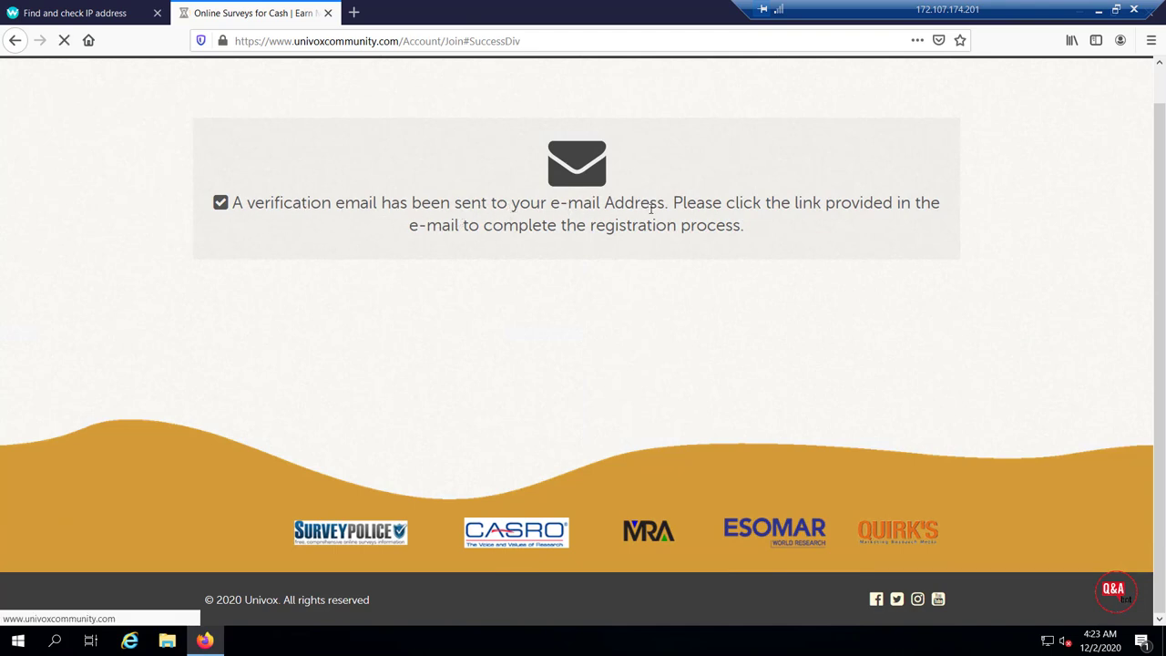
# Open gmail.com in a new Firefox tab
pyautogui.click(353, 13)
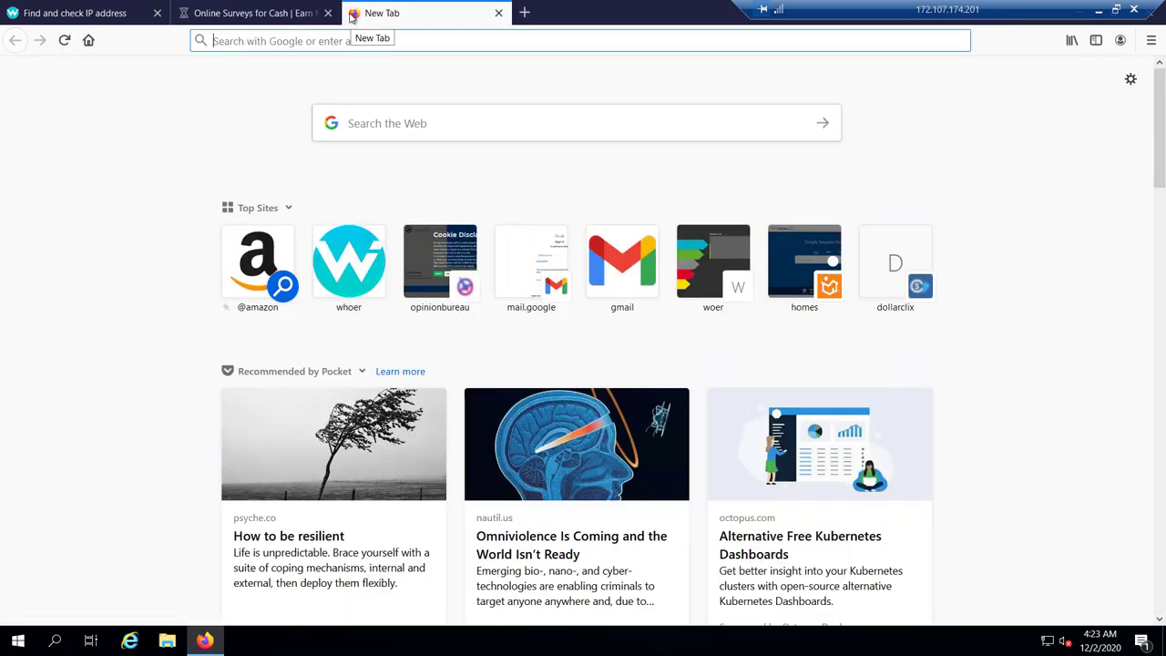
pyautogui.write('gmail')
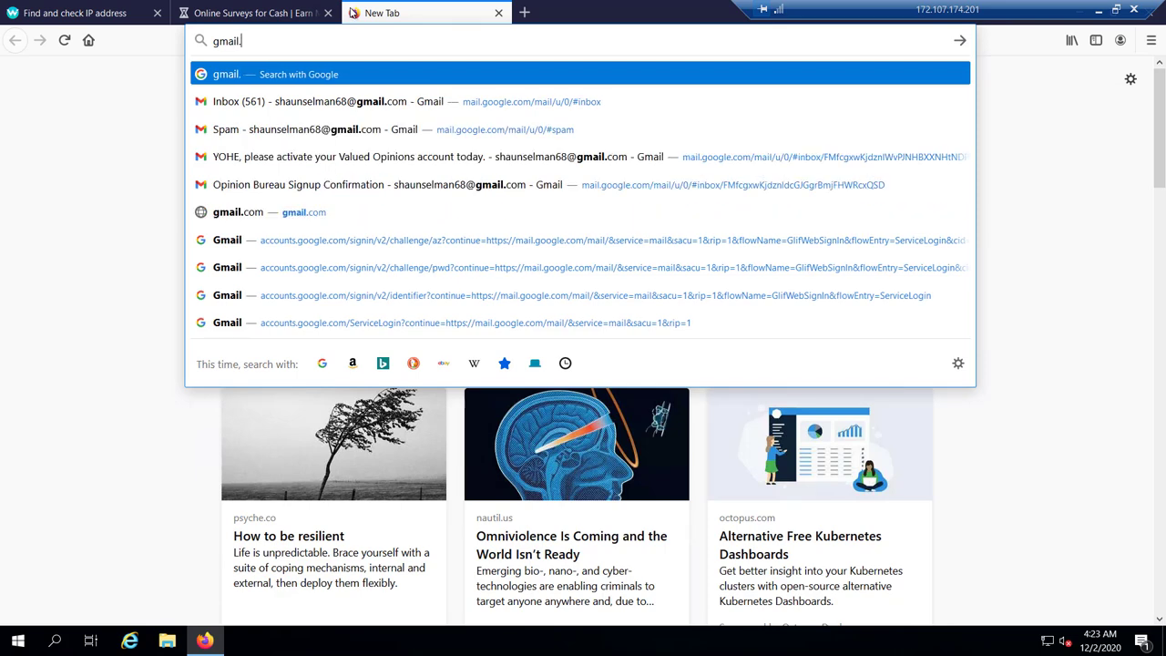
pyautogui.write('.com')
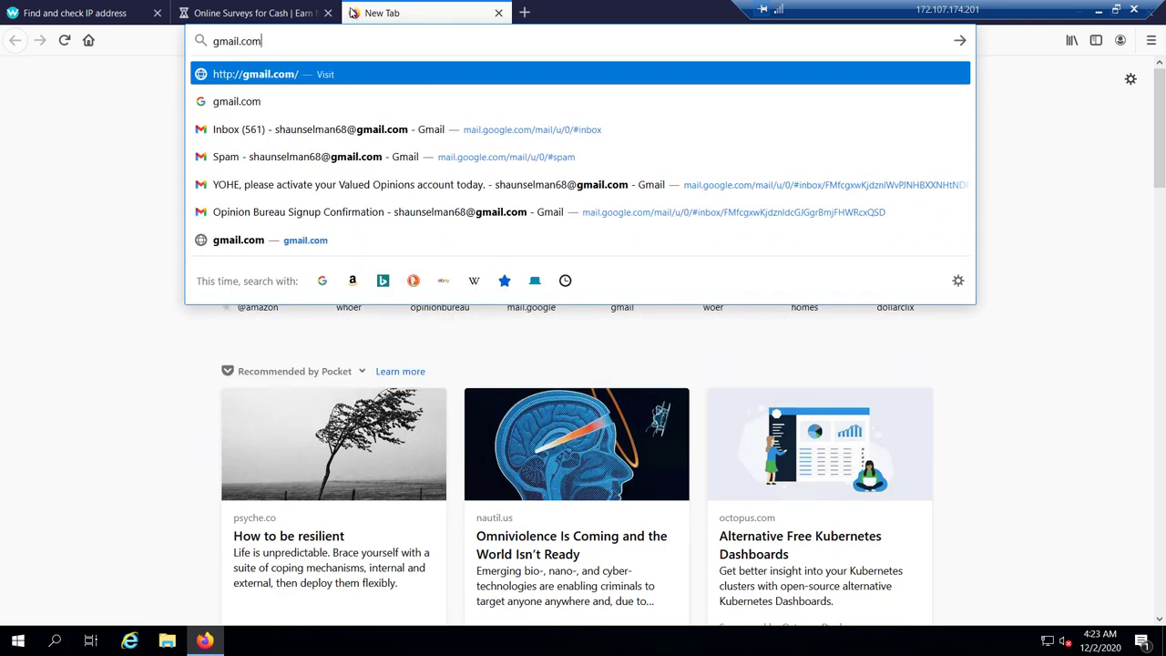
pyautogui.press('Return')
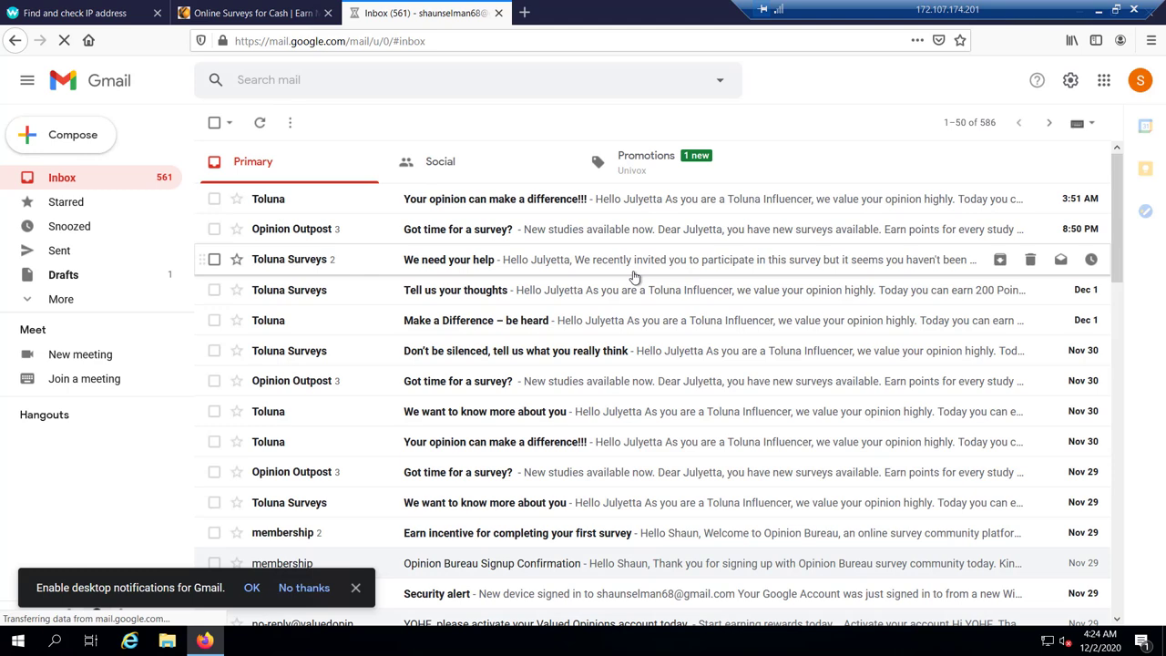
# Open the Univox email verification message under Gmail's Promotions and follow its Verify Email link
pyautogui.click(631, 171)
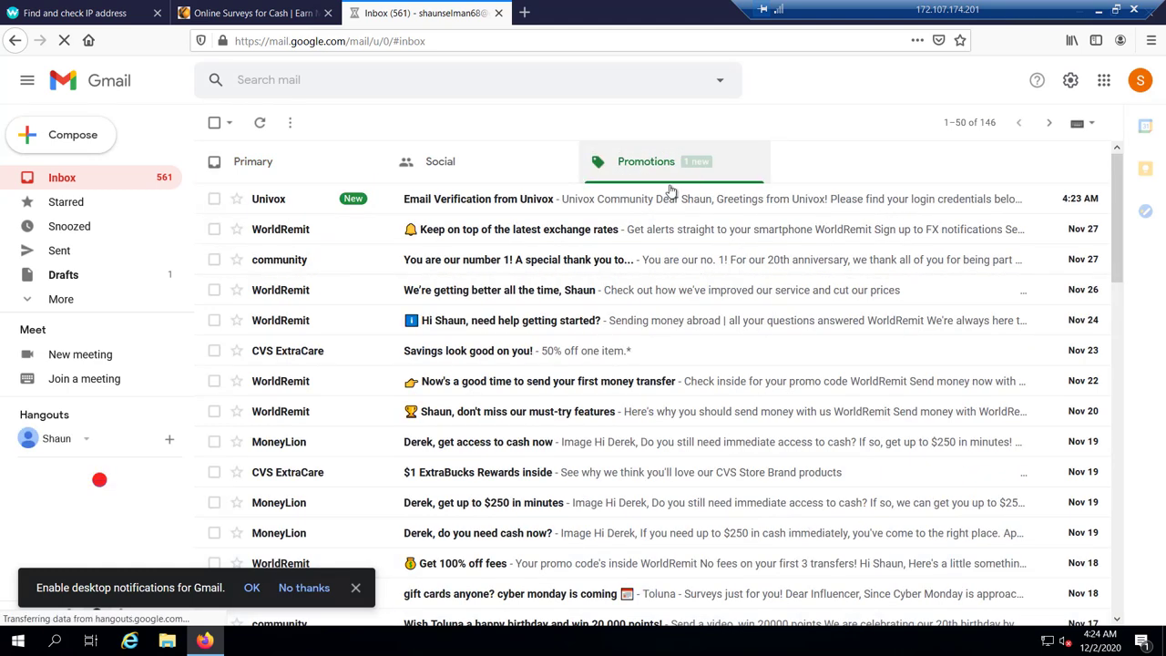
pyautogui.click(466, 202)
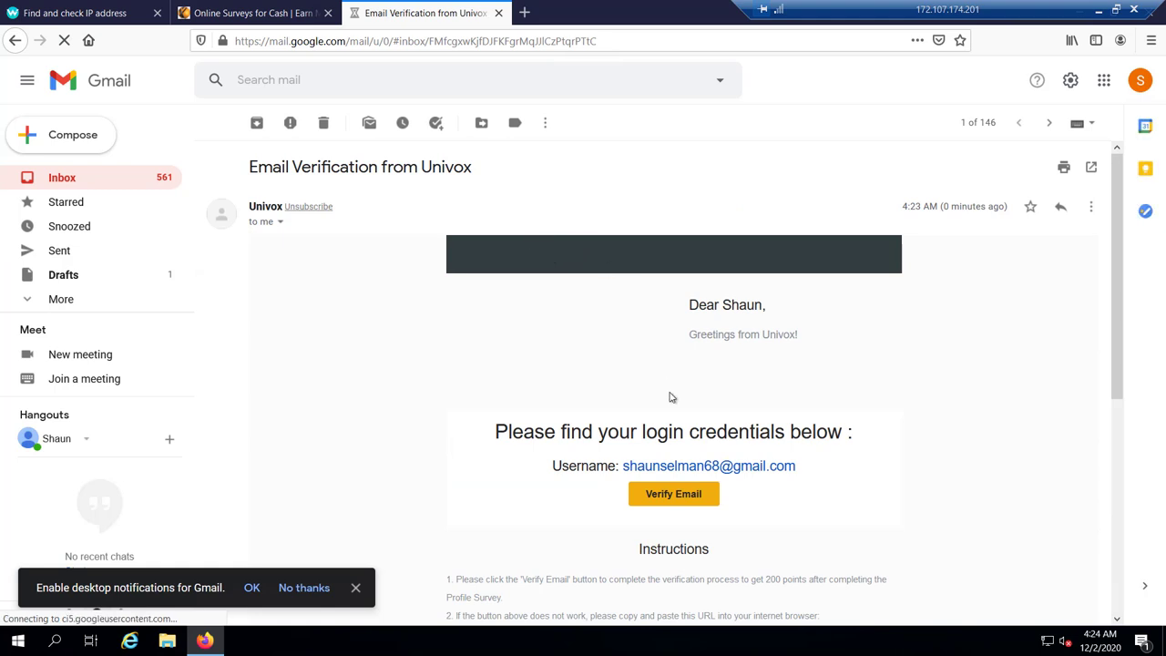
pyautogui.click(678, 500)
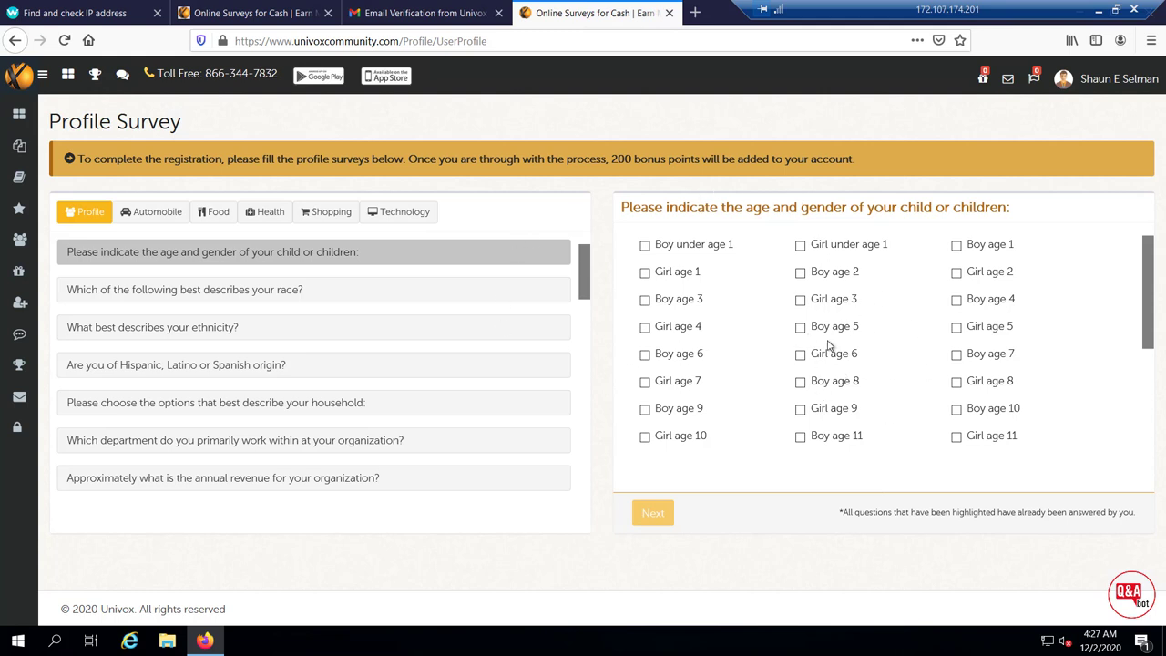
# Answer Girl age 10 for the child question and White for race
pyautogui.click(645, 436)
pyautogui.click(652, 515)
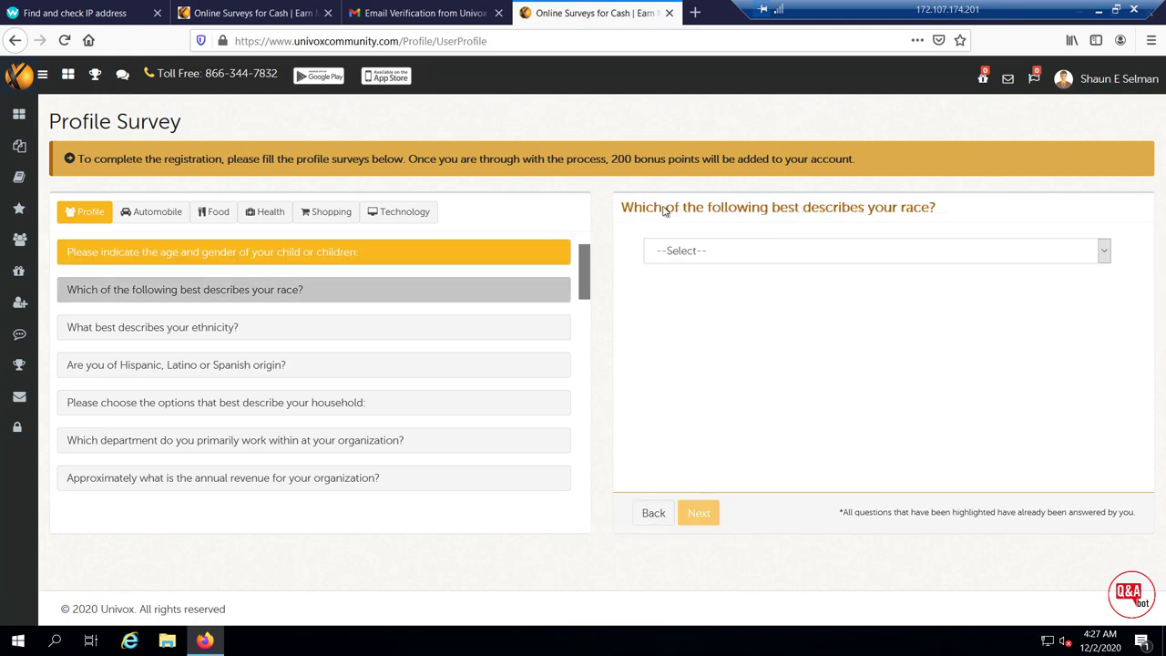
pyautogui.click(905, 250)
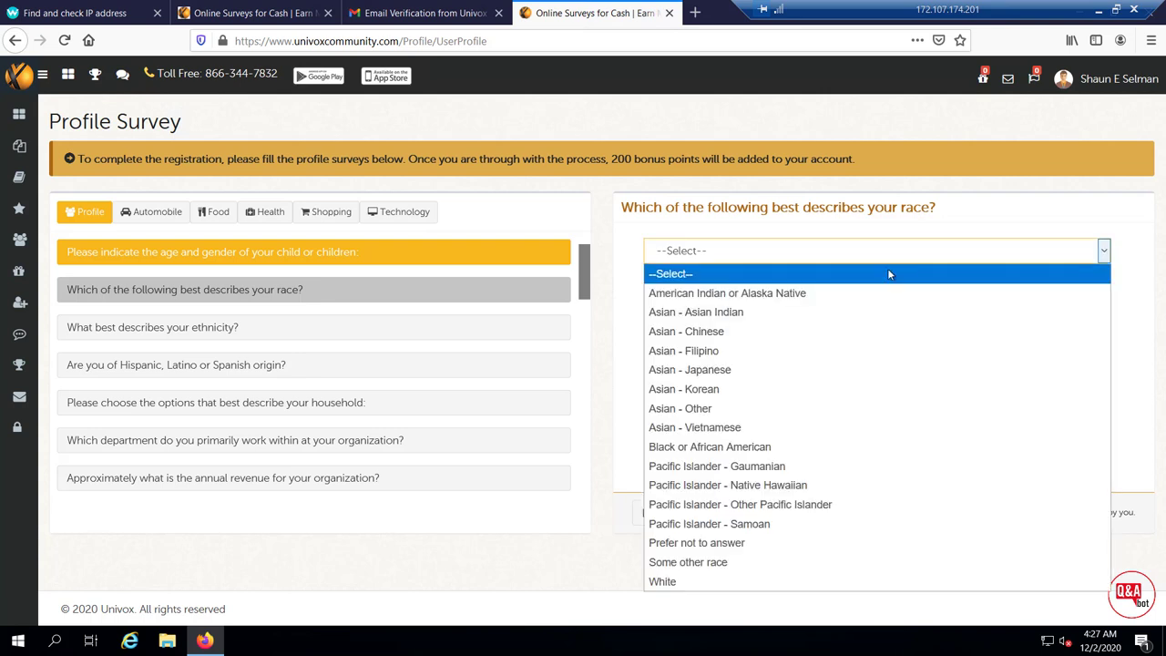
pyautogui.click(674, 584)
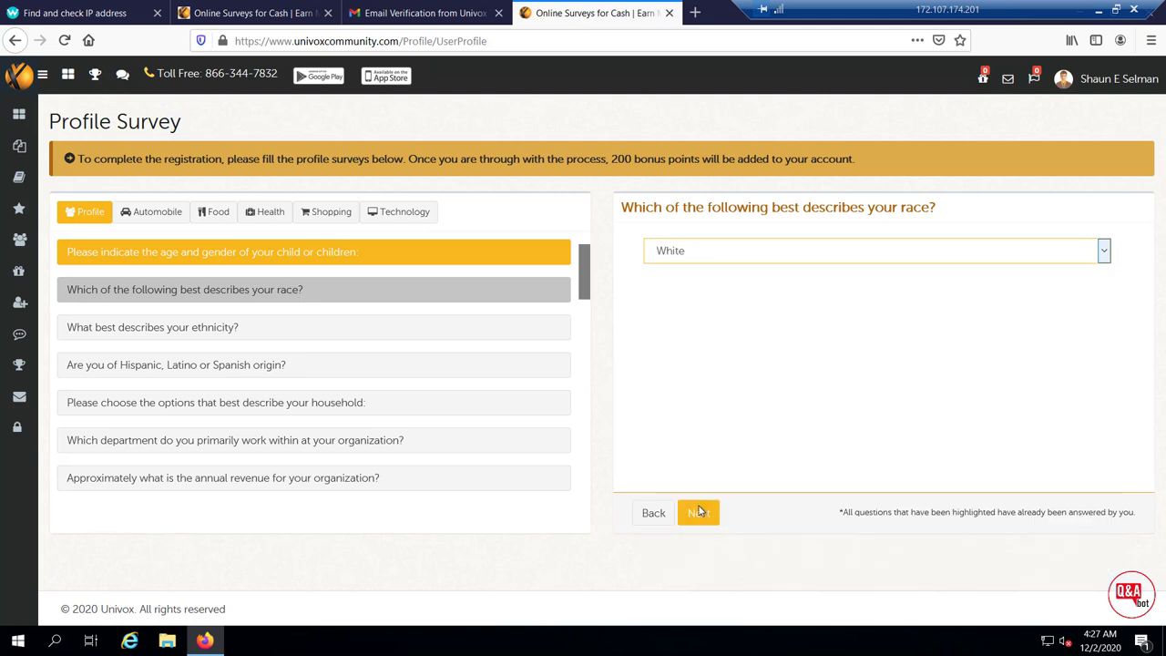
pyautogui.click(699, 512)
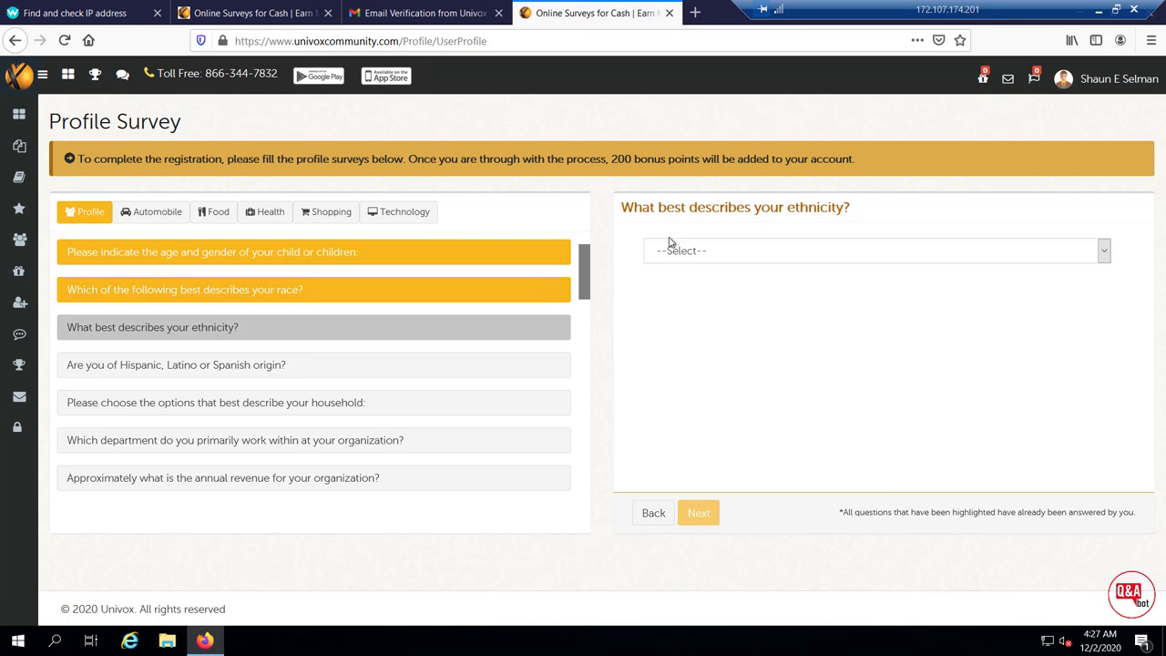
# Answer White or Caucasian (non-Hispanic) for ethnicity and not Hispanic origin, and tick children under 18
pyautogui.click(828, 260)
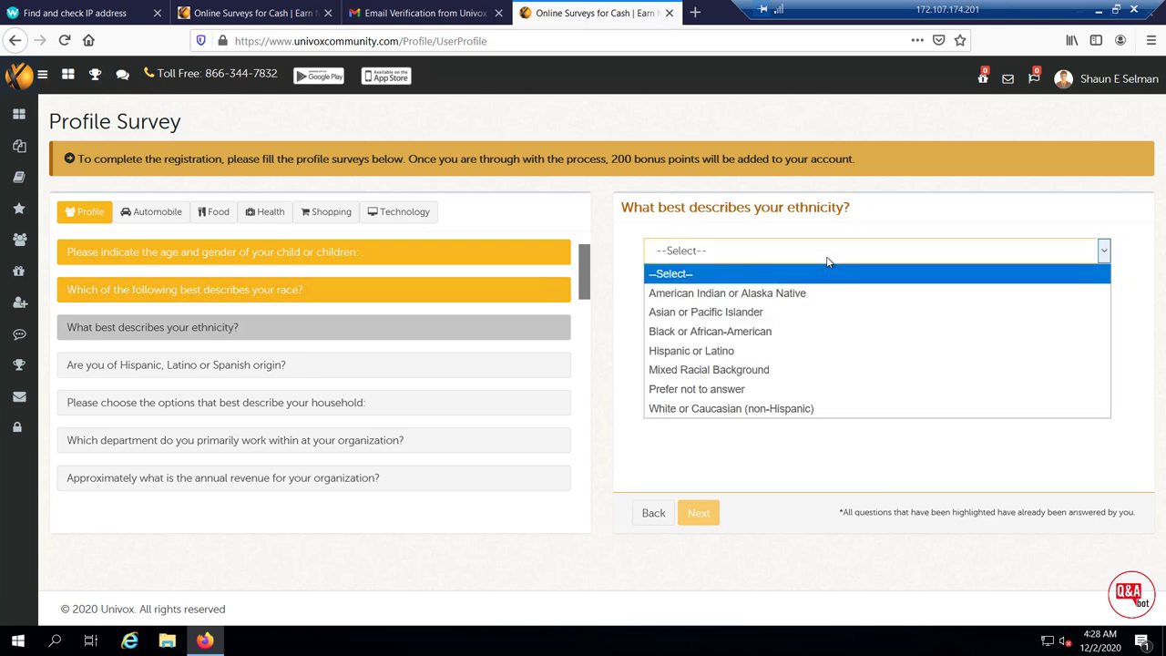
pyautogui.click(685, 410)
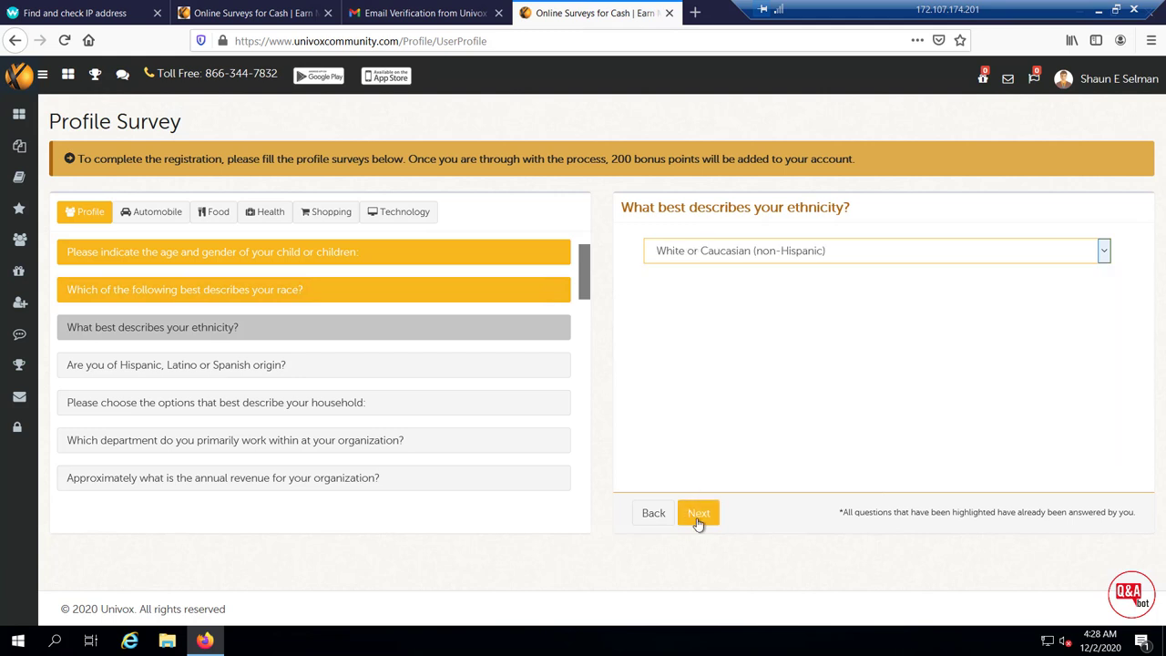
pyautogui.click(698, 516)
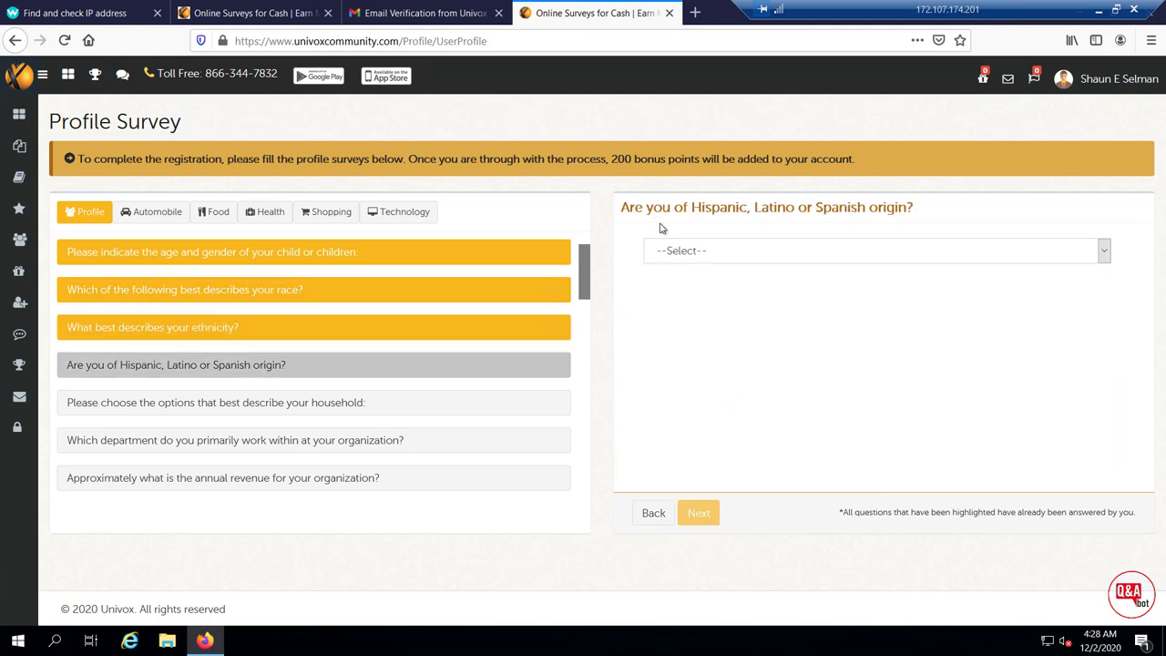
pyautogui.click(799, 256)
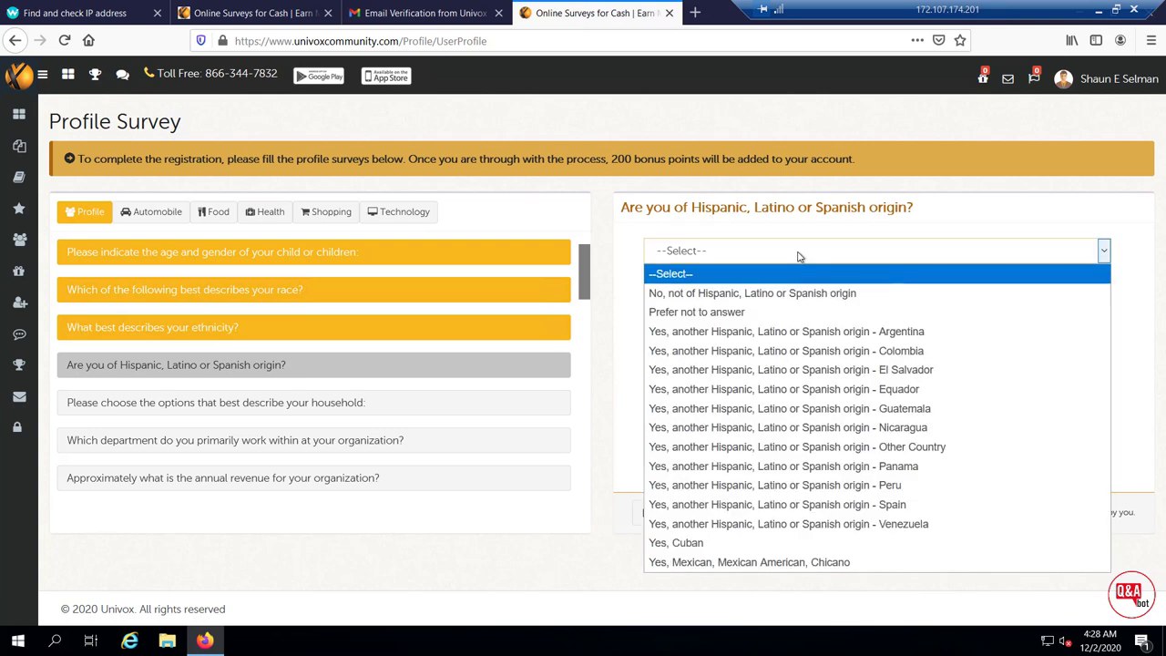
pyautogui.click(753, 297)
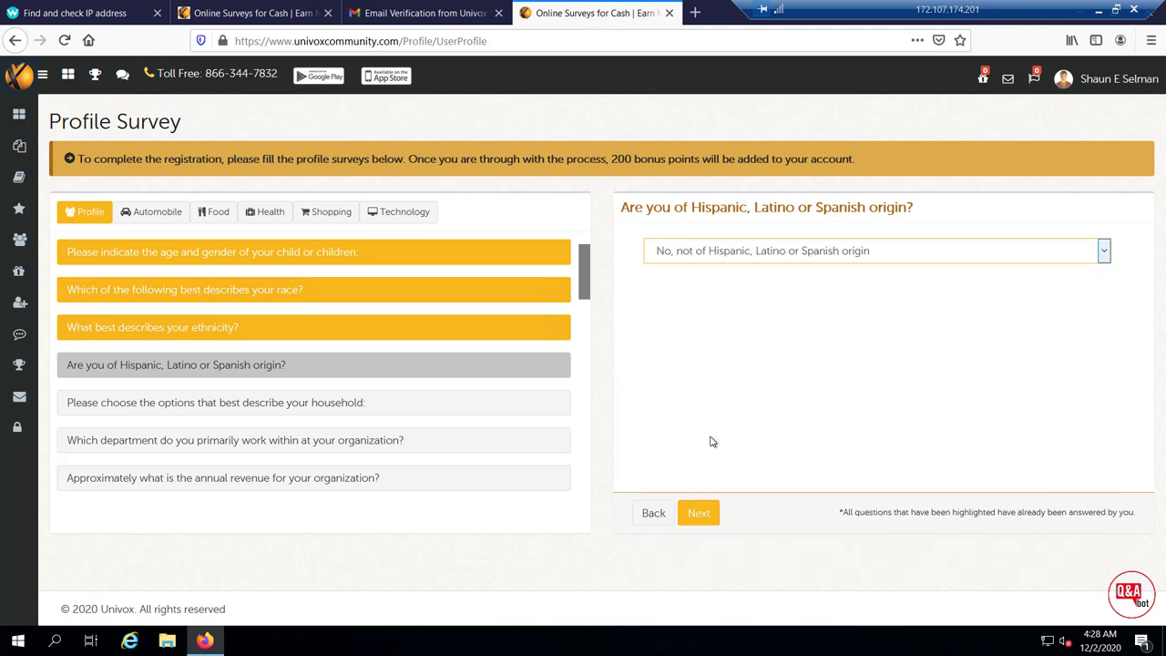
pyautogui.click(698, 513)
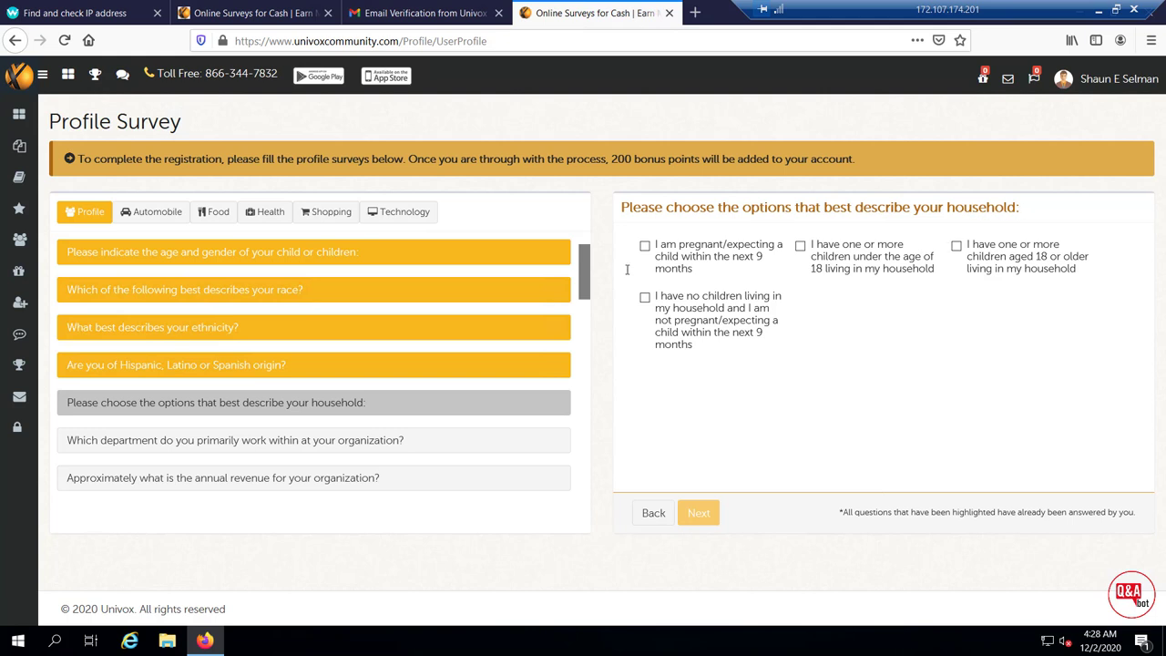
pyautogui.click(800, 245)
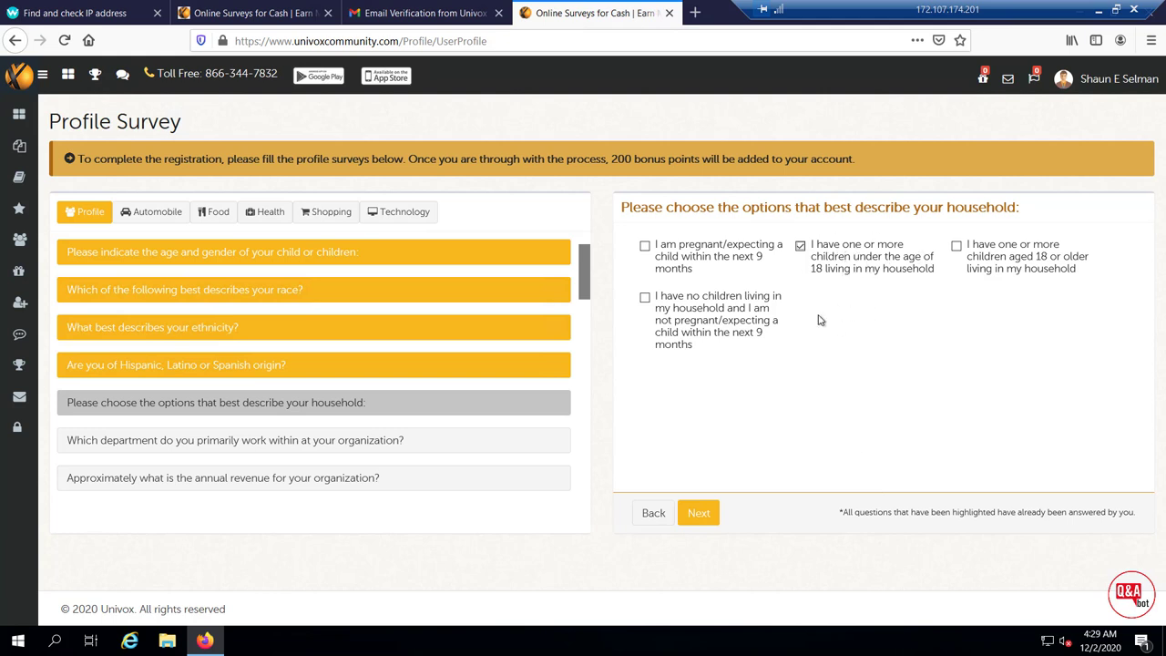
# Answer Technology Development Software for department and $5 Million - $9.99 Million for company revenue
pyautogui.click(697, 513)
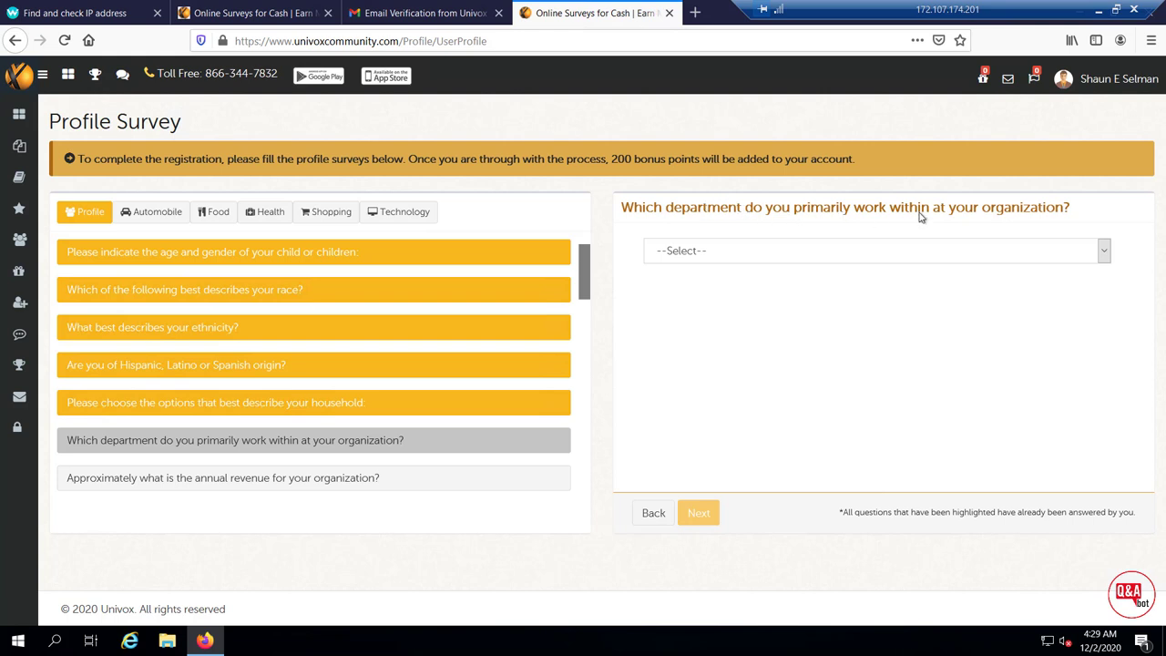
pyautogui.click(879, 260)
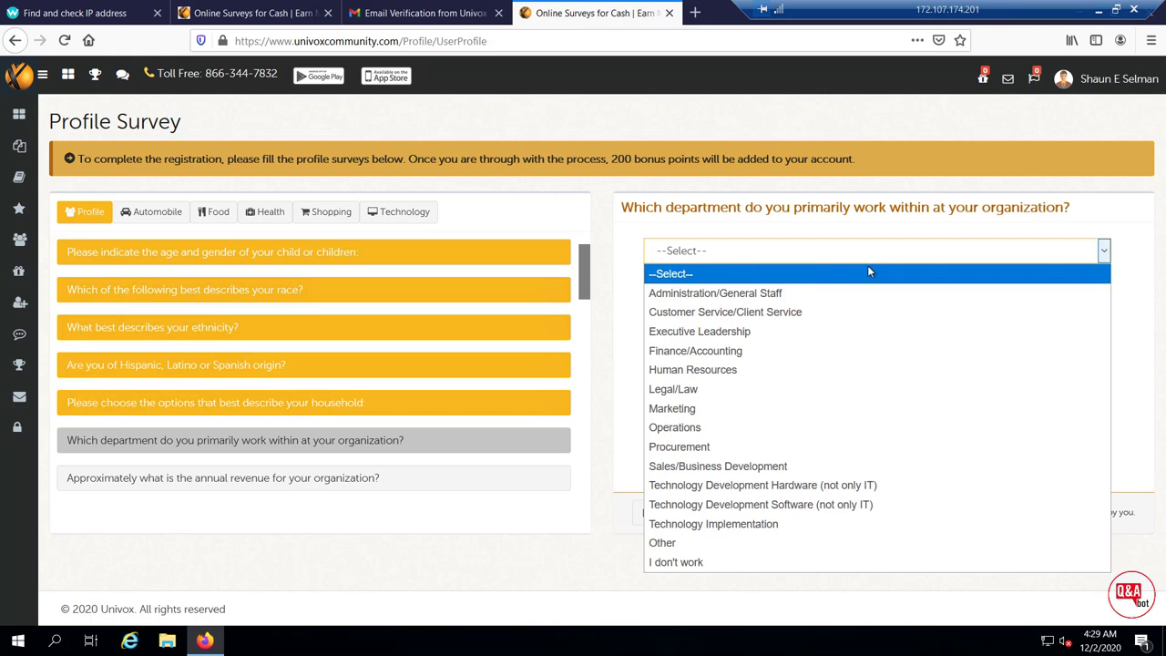
pyautogui.press('o')
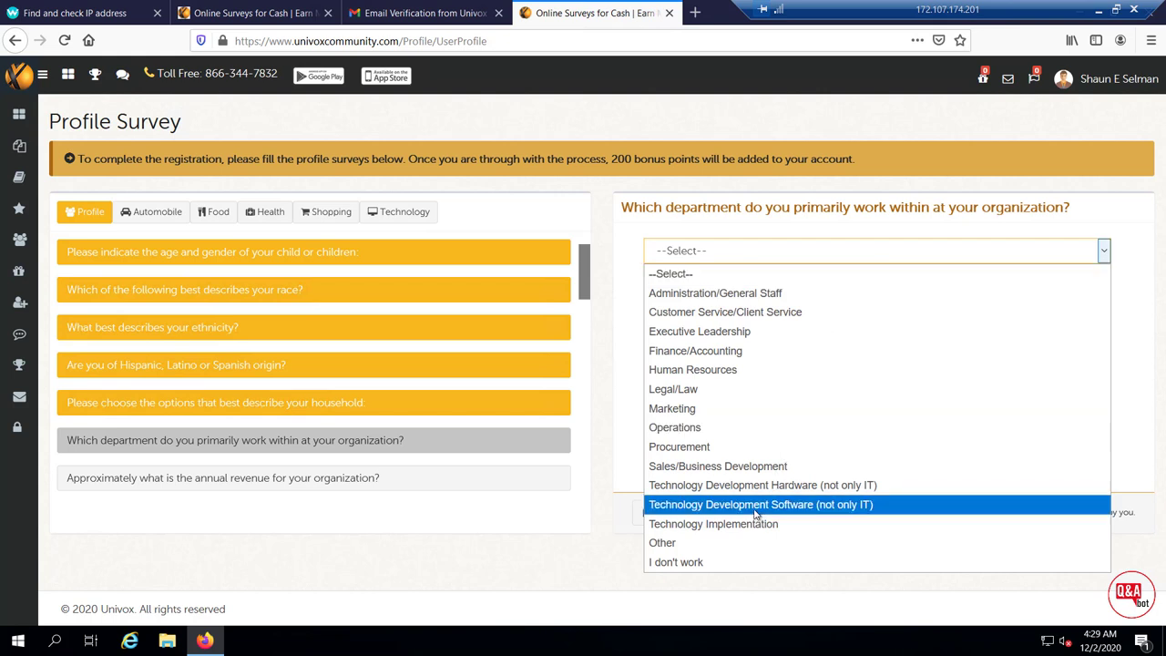
pyautogui.click(754, 507)
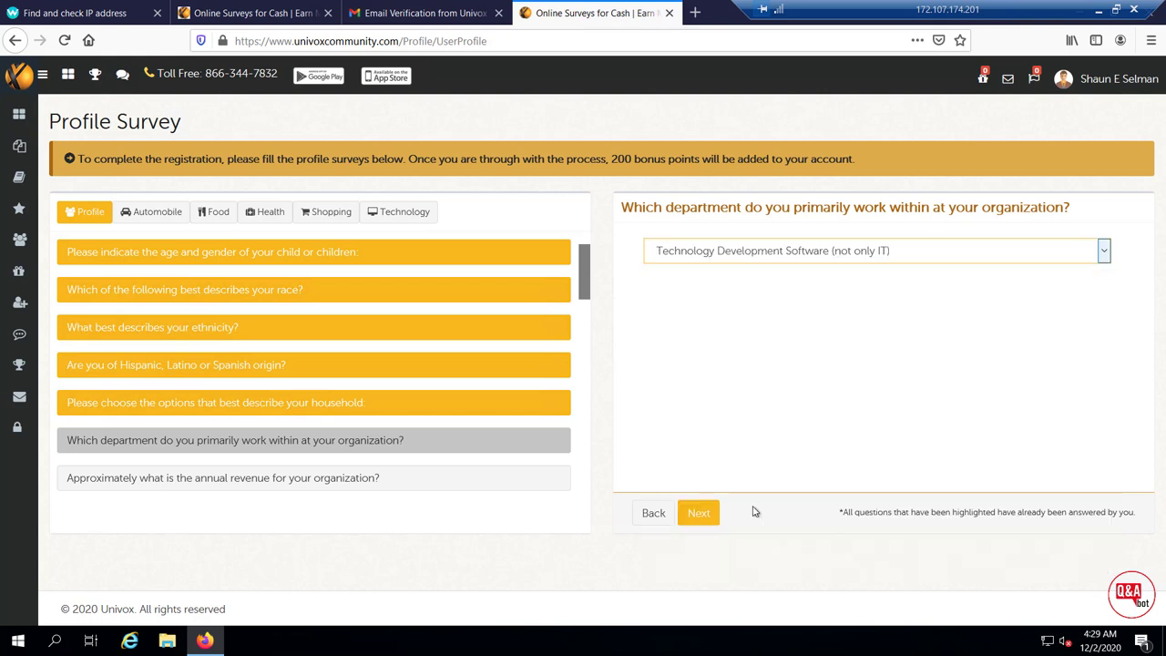
pyautogui.click(698, 513)
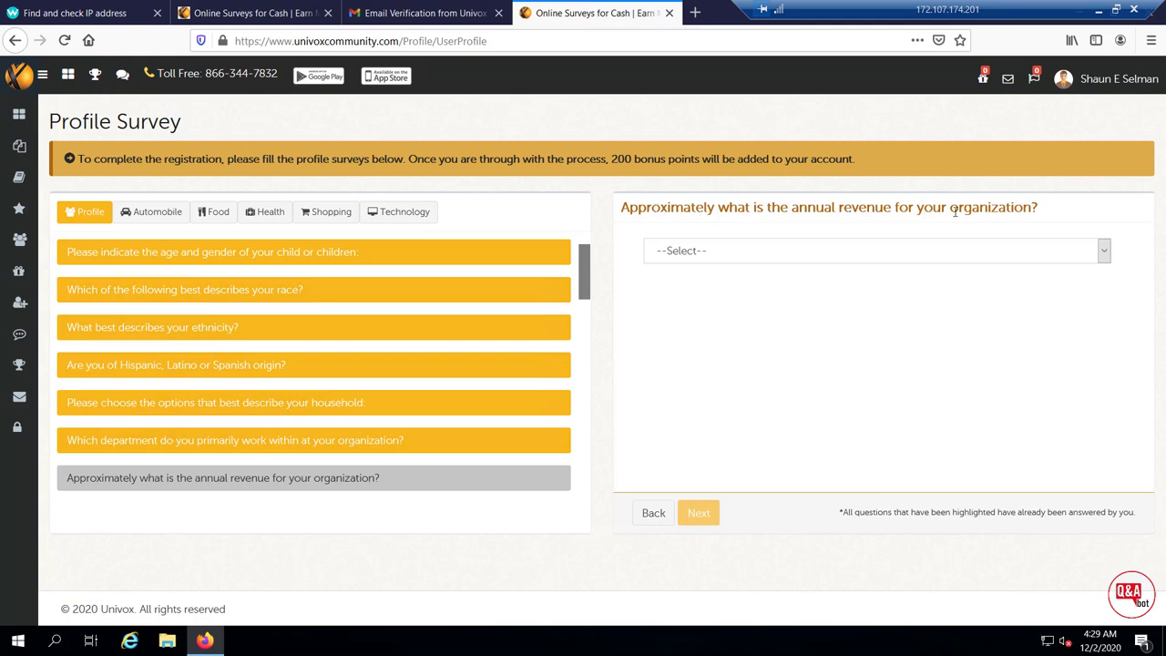
pyautogui.click(852, 251)
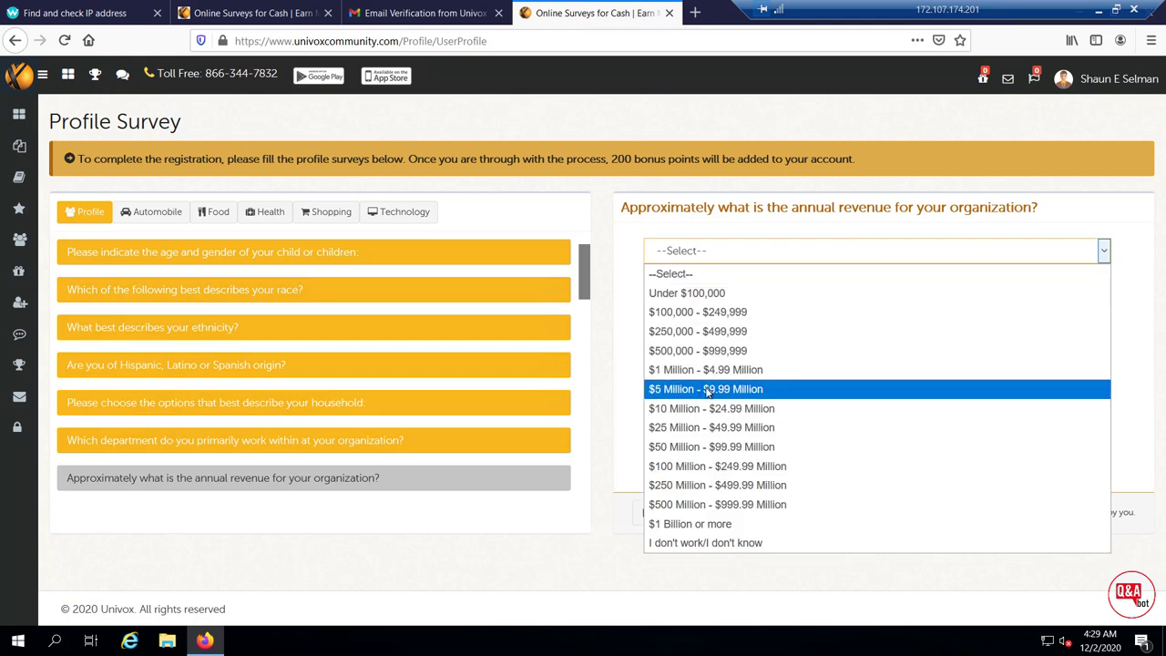
pyautogui.click(707, 390)
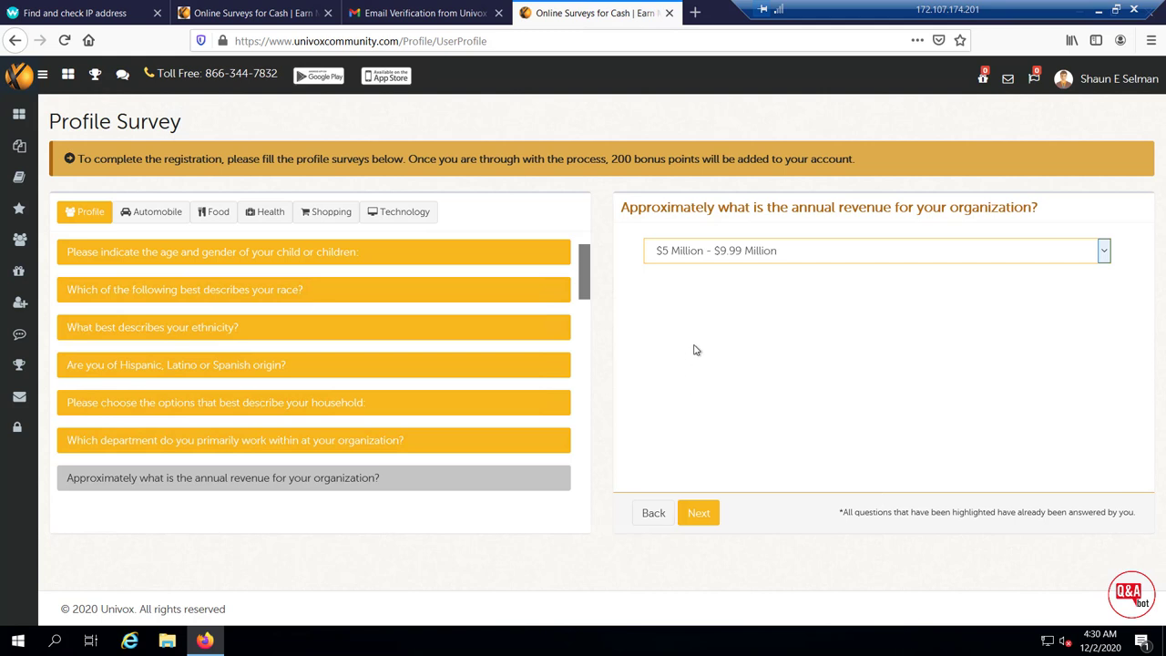
# Answer Masters degree for education and Employed full-time for employment, reaching the household income question
pyautogui.click(700, 513)
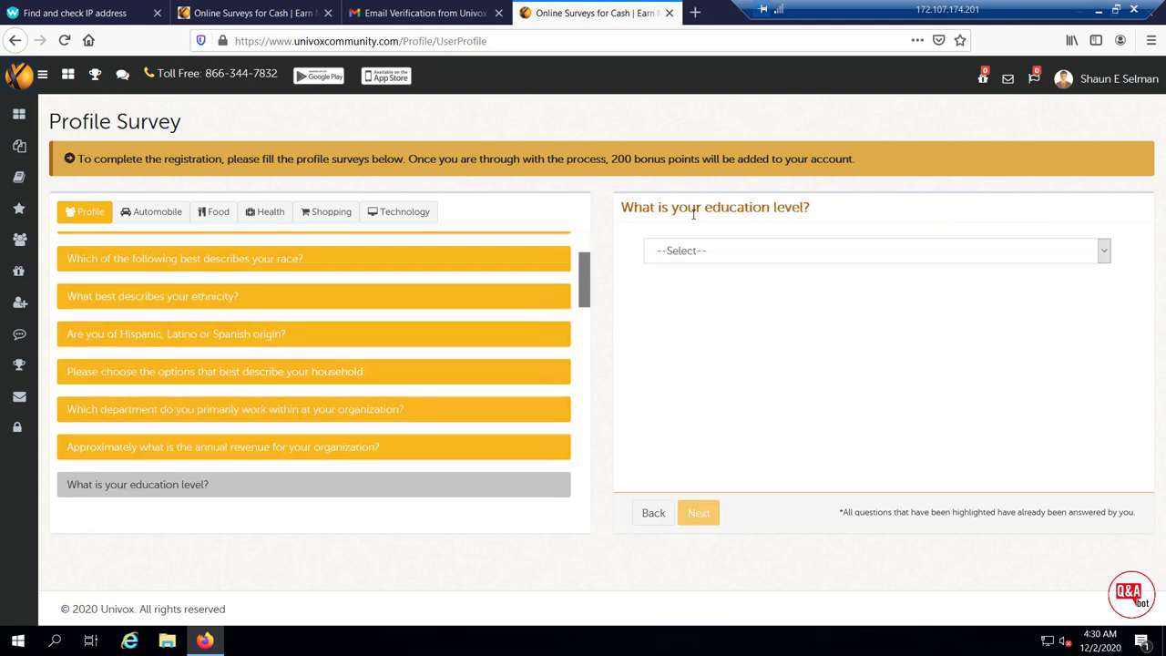
pyautogui.click(800, 253)
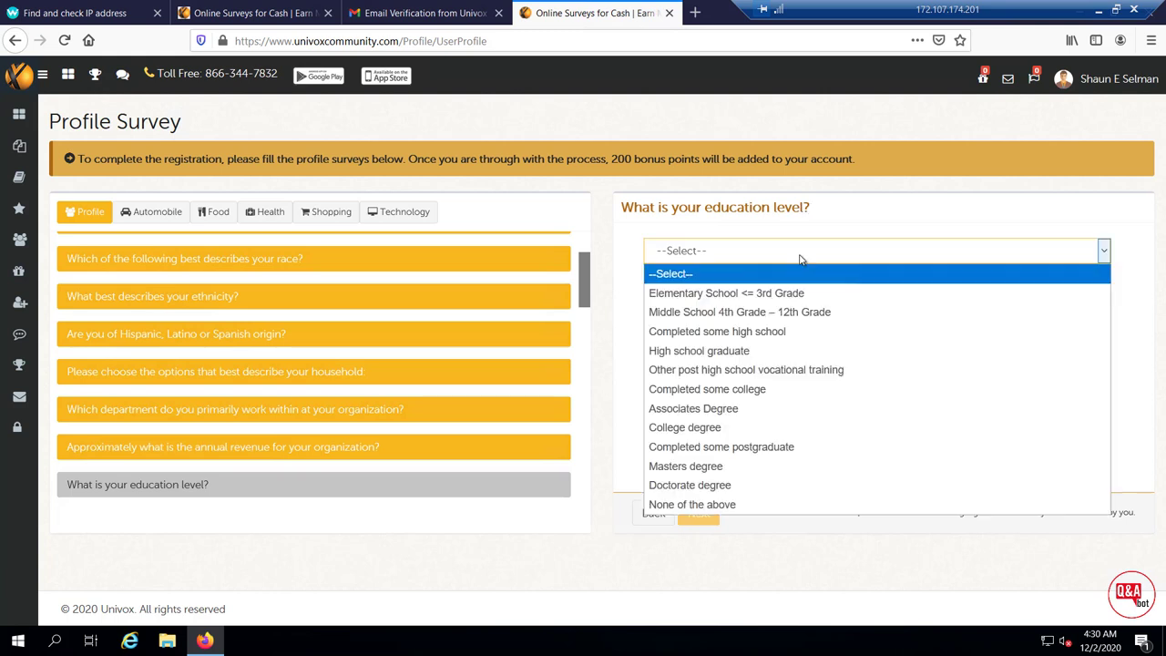
pyautogui.click(704, 467)
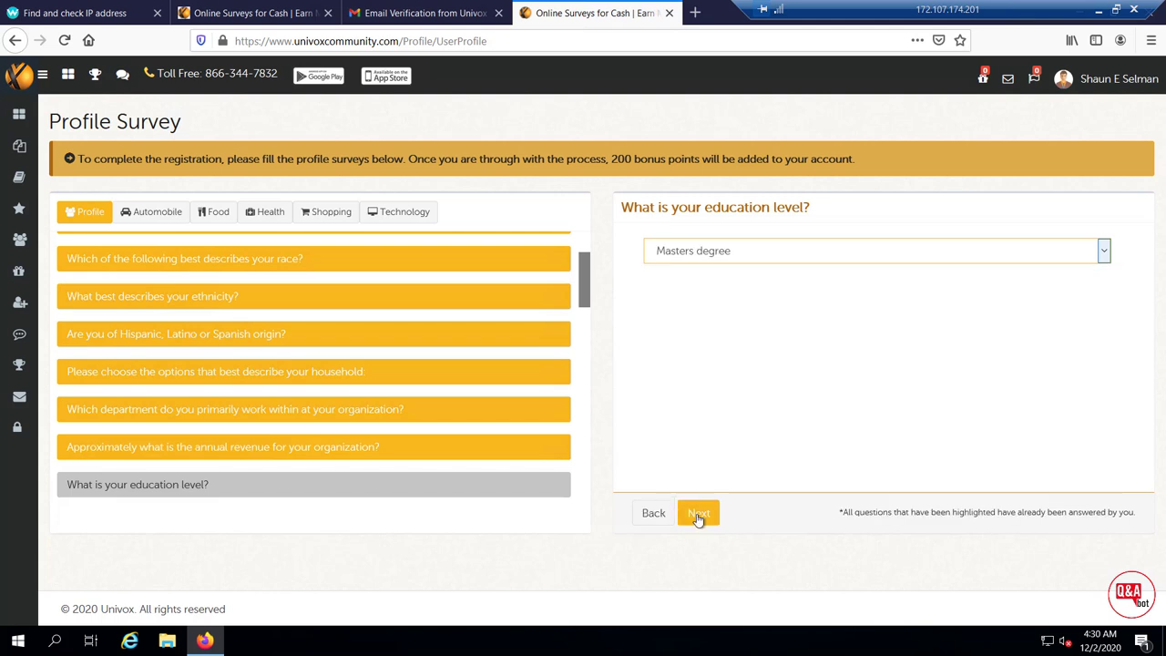
pyautogui.click(697, 515)
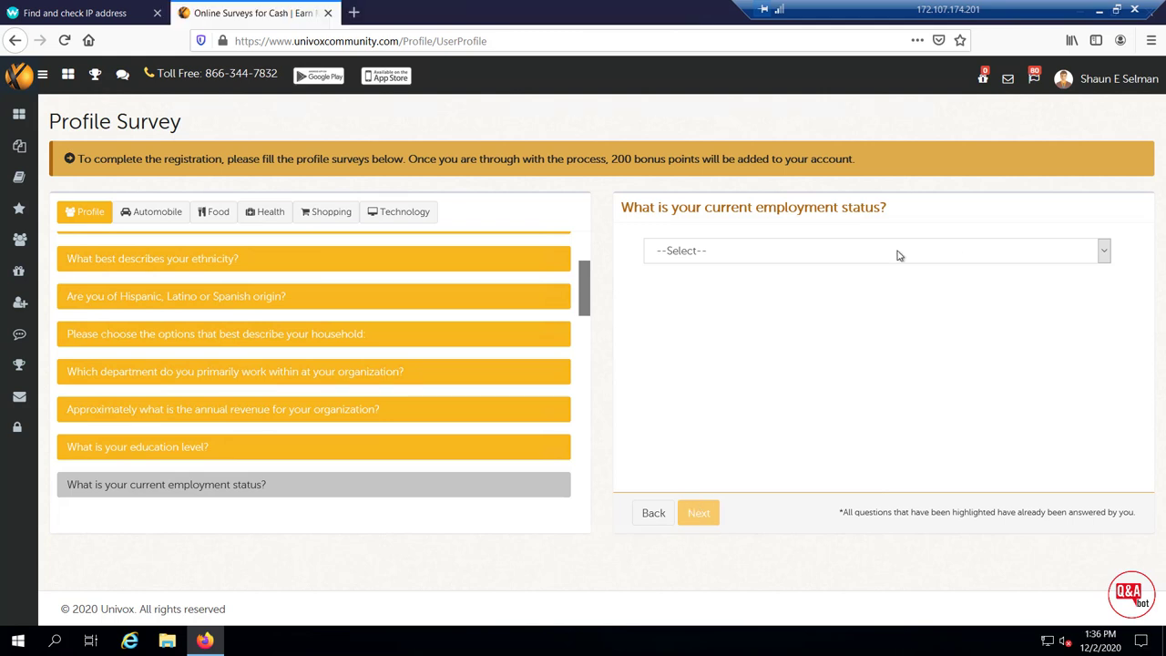
pyautogui.moveTo(621, 208); pyautogui.dragTo(880, 208)
pyautogui.click(1019, 260)
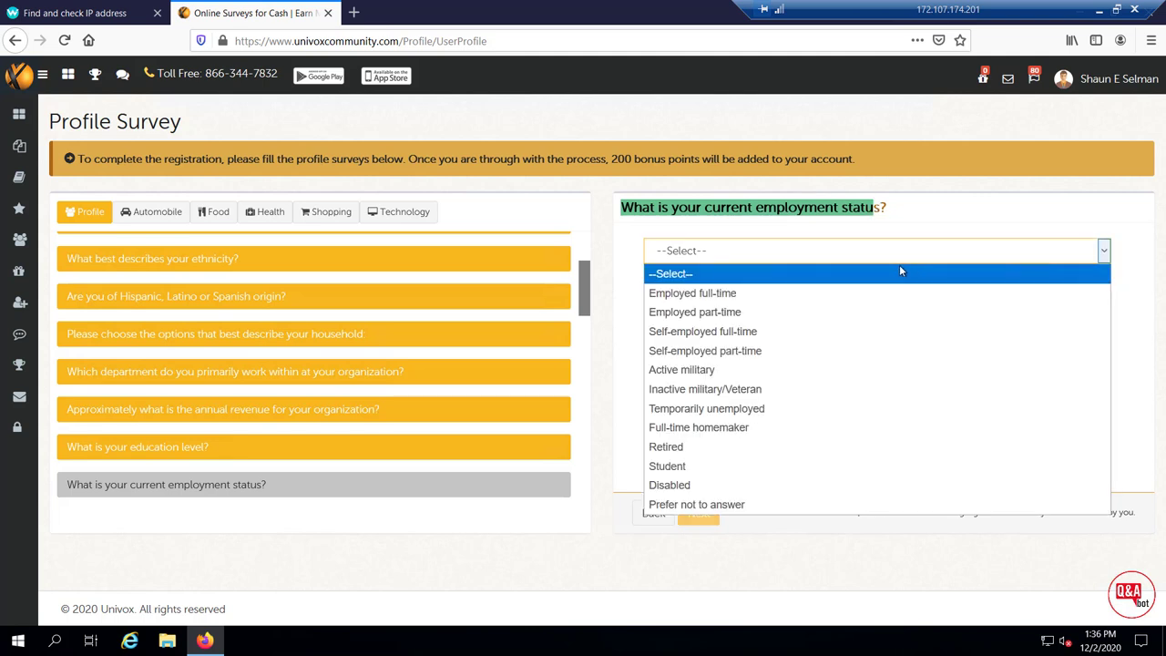
pyautogui.click(725, 295)
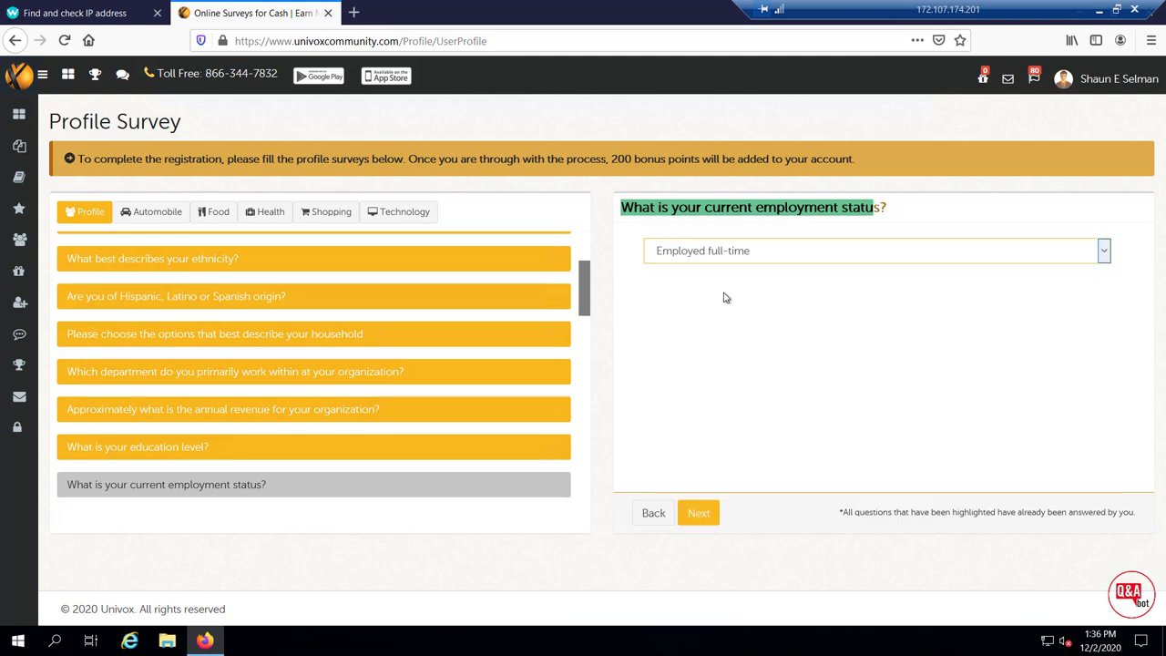
pyautogui.click(705, 516)
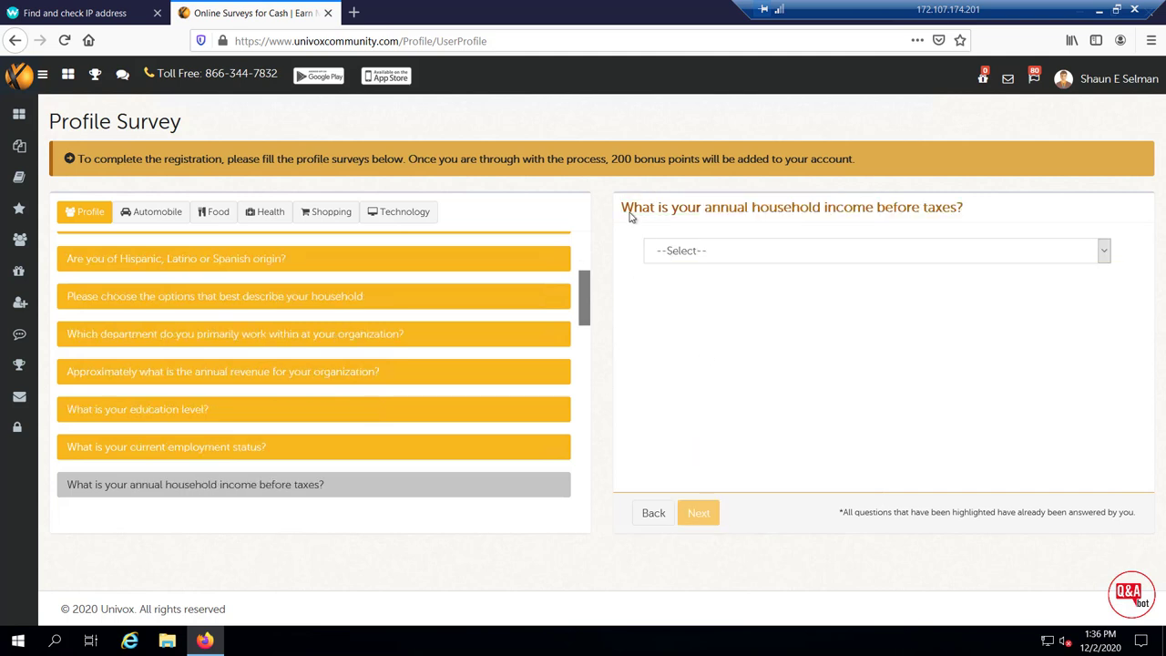
pyautogui.moveTo(626, 210); pyautogui.dragTo(969, 212)
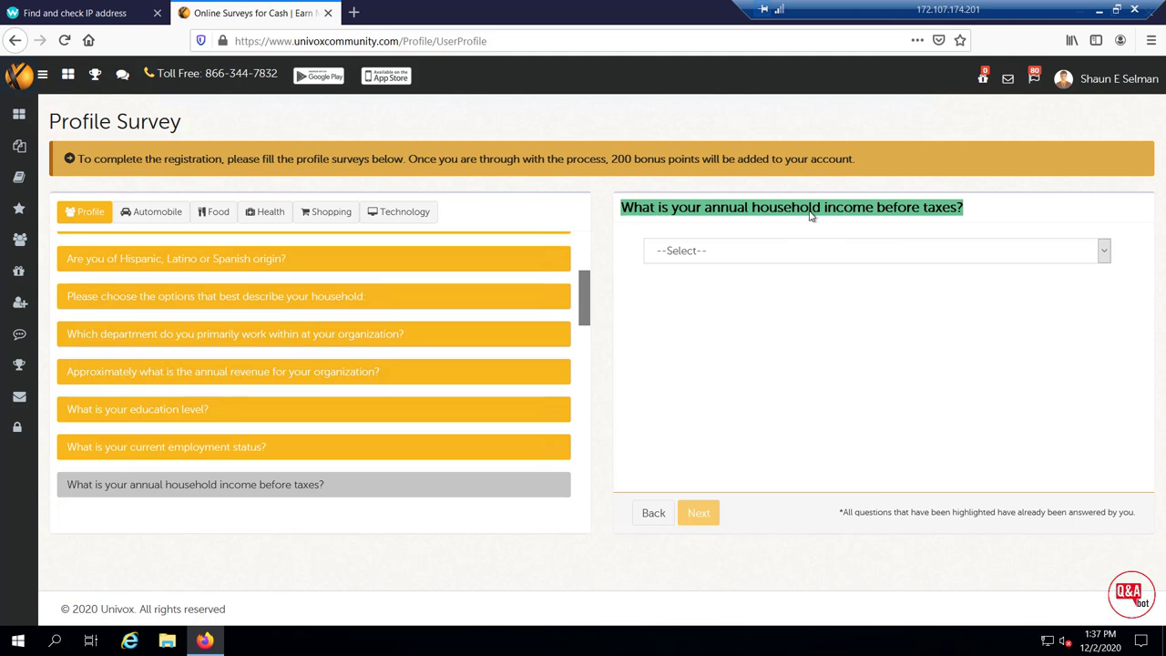
pyautogui.click(786, 257)
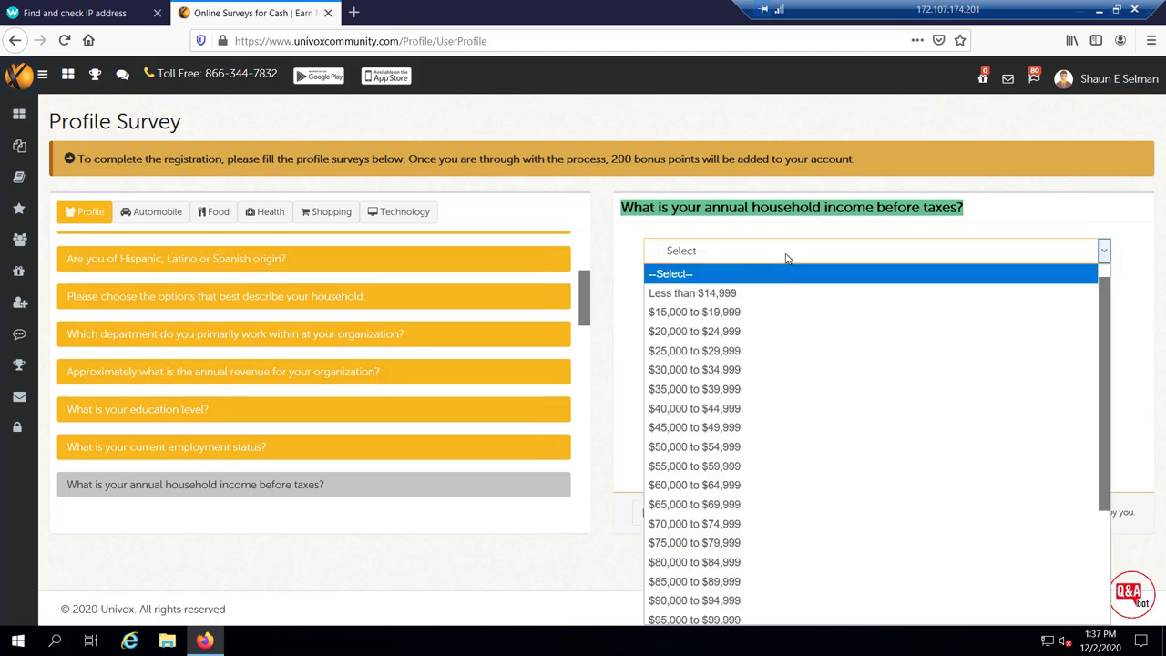
# Answer $125,000 to $149,999 for household income and Owned apartment for household type
pyautogui.scroll(-3, 726, 555)
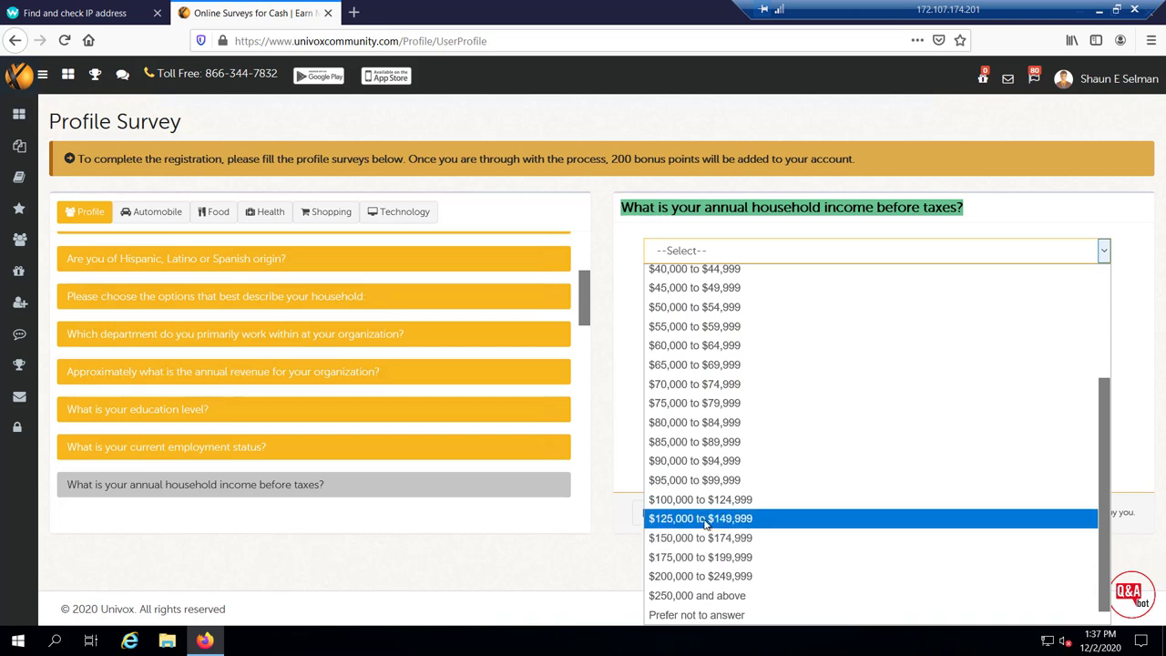
pyautogui.click(704, 519)
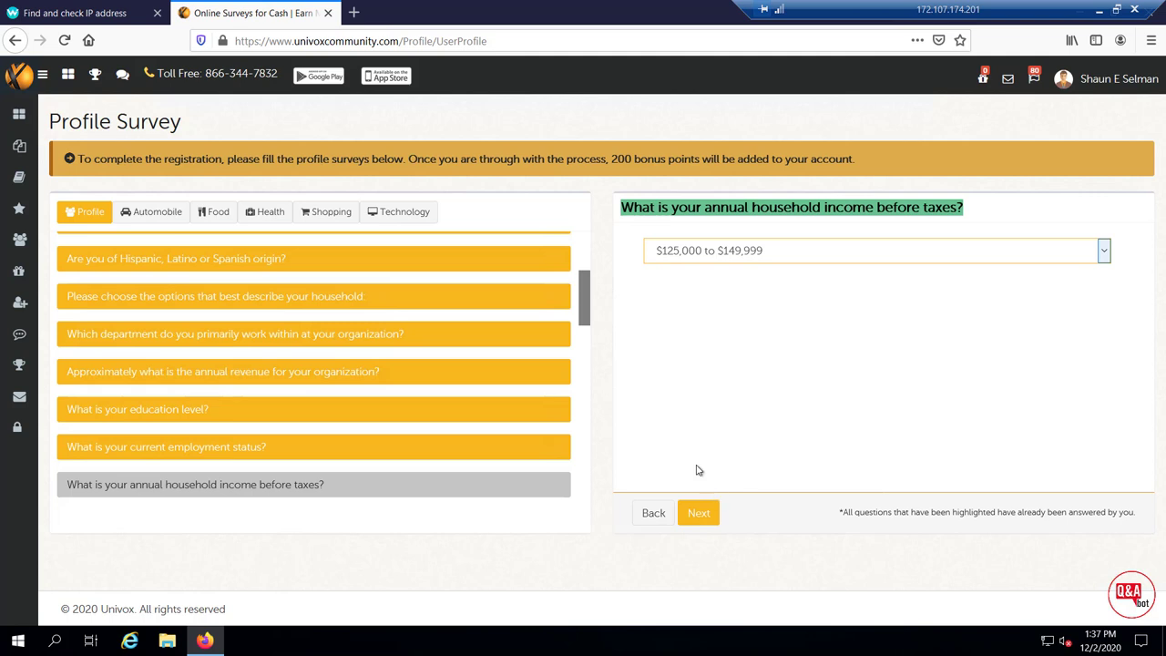
pyautogui.click(708, 519)
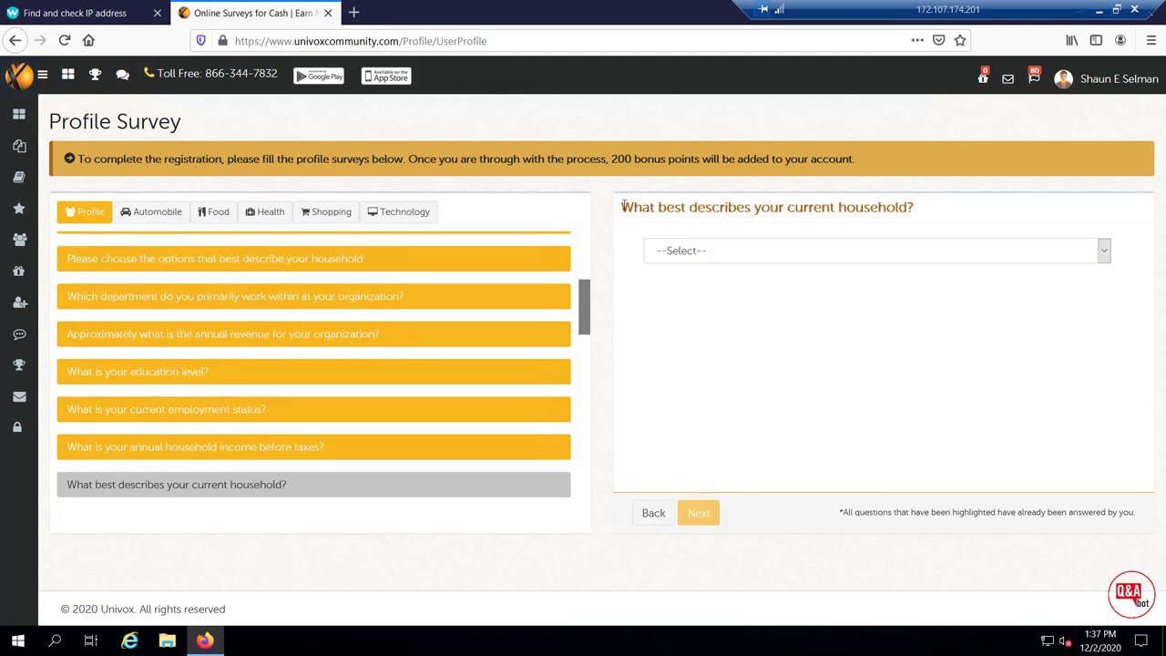
pyautogui.moveTo(620, 207); pyautogui.dragTo(877, 235)
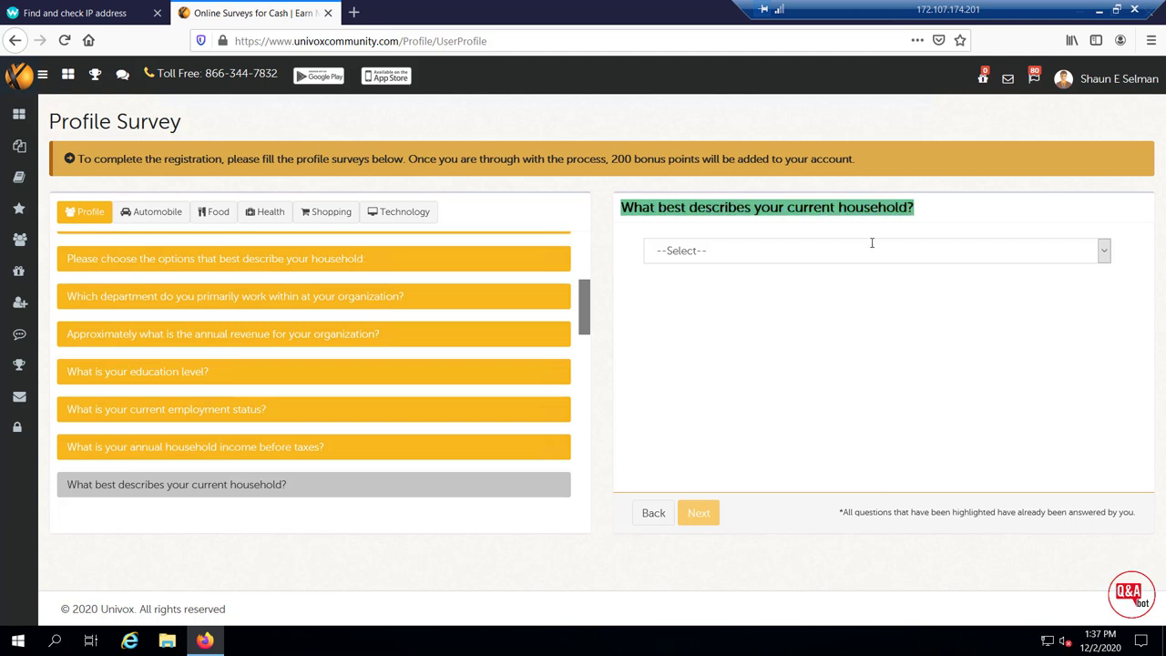
pyautogui.click(858, 260)
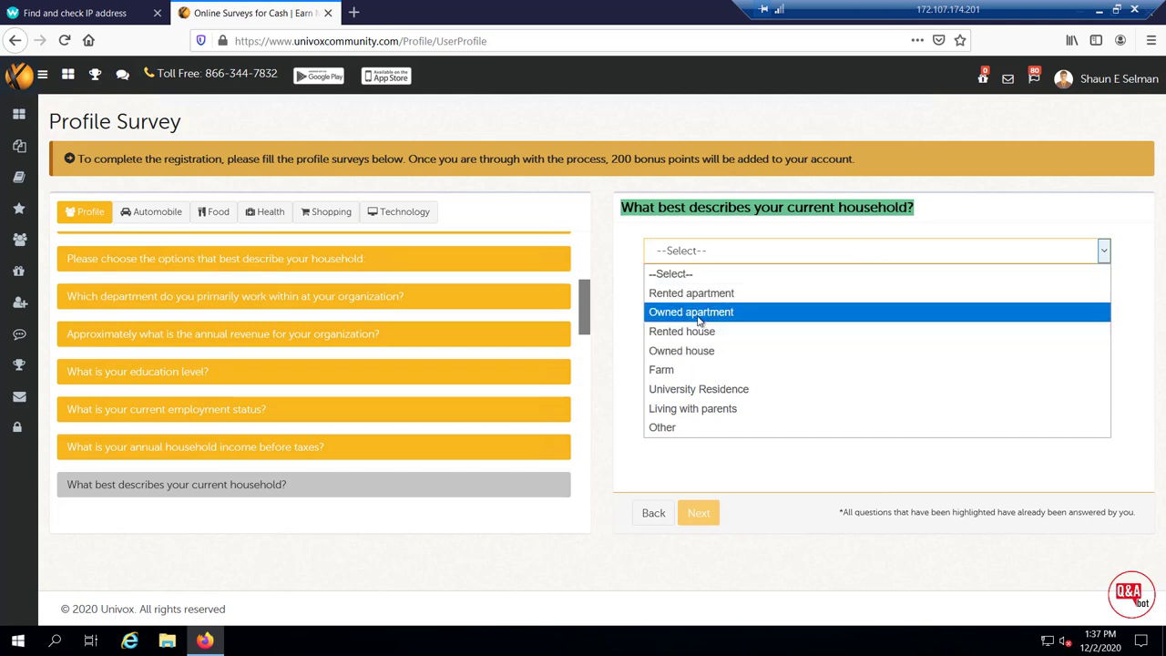
pyautogui.click(698, 315)
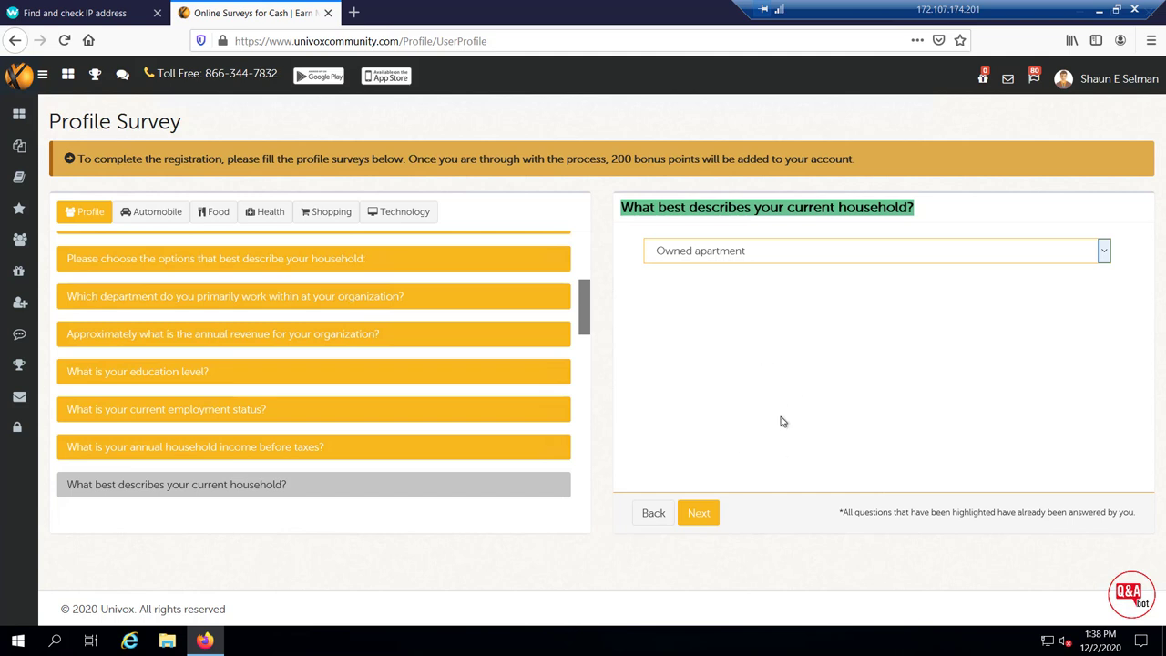
pyautogui.click(699, 512)
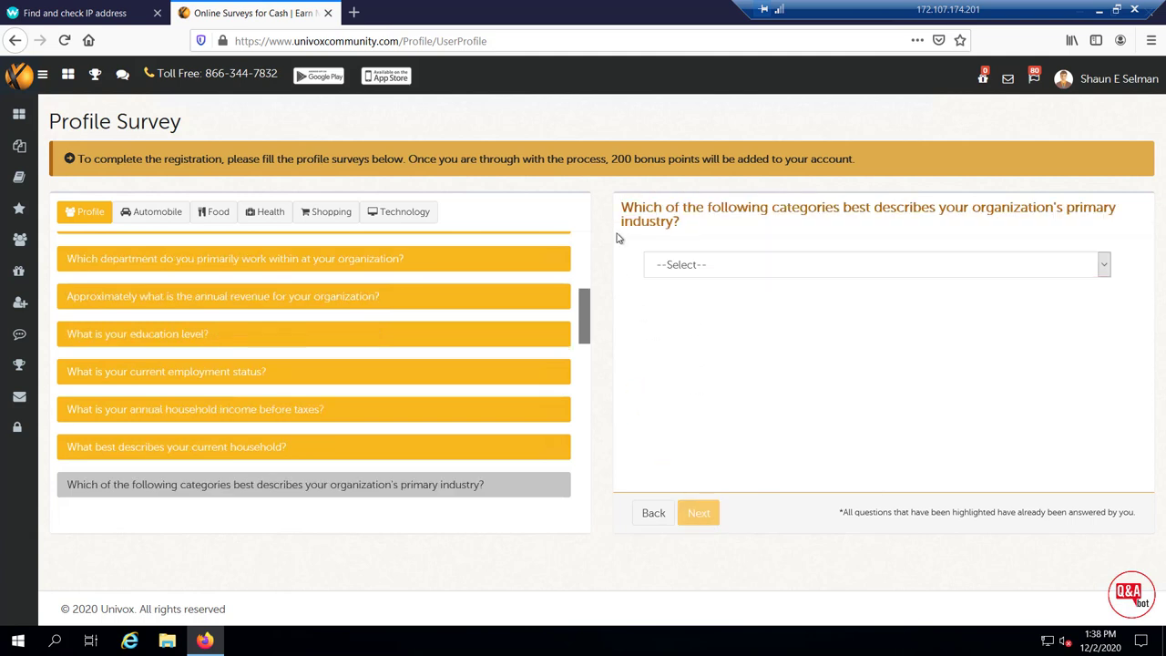
# Choose Computer Software as the organization's primary industry
pyautogui.moveTo(634, 207); pyautogui.dragTo(732, 235)
pyautogui.click(733, 268)
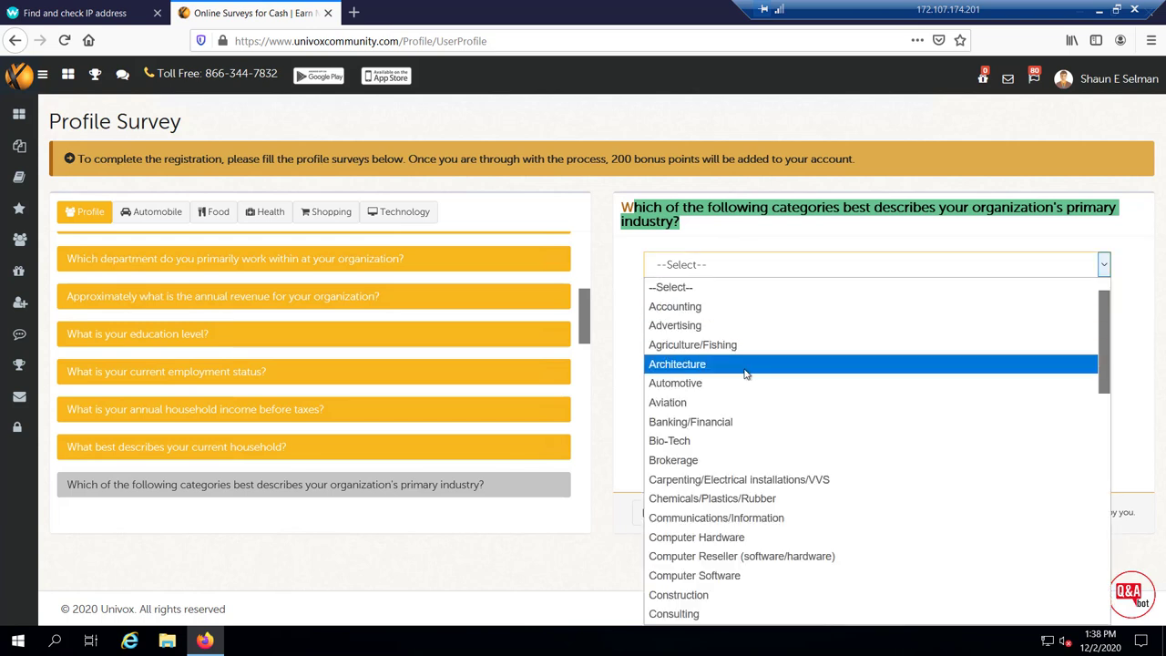
pyautogui.scroll(-1, 746, 375)
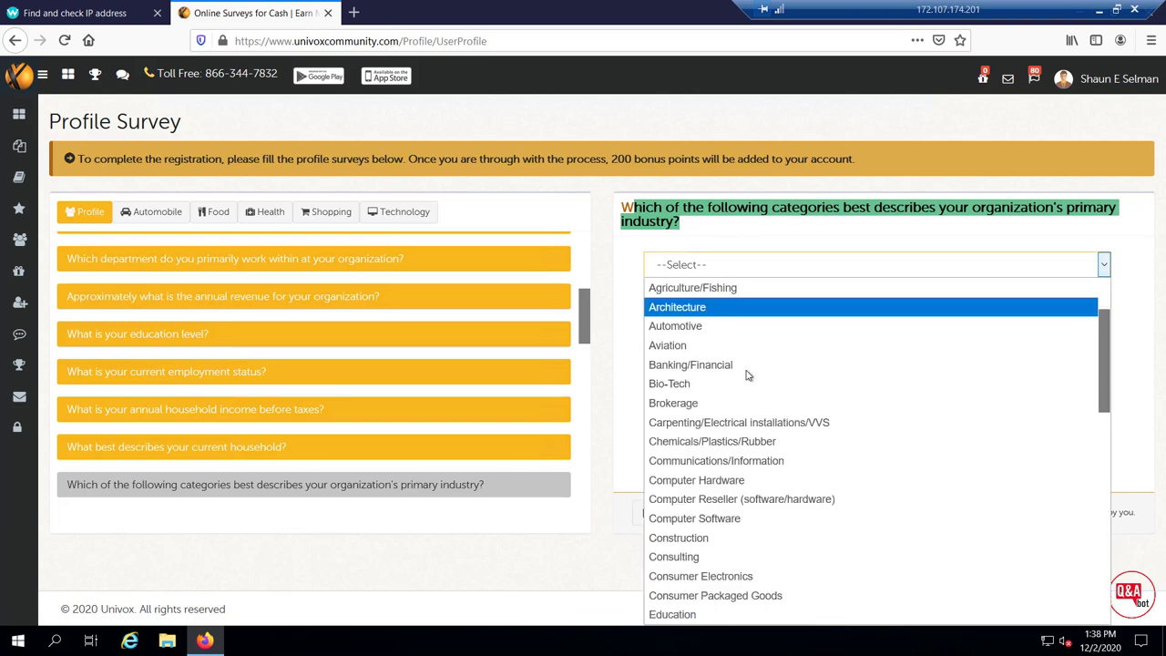
pyautogui.click(677, 519)
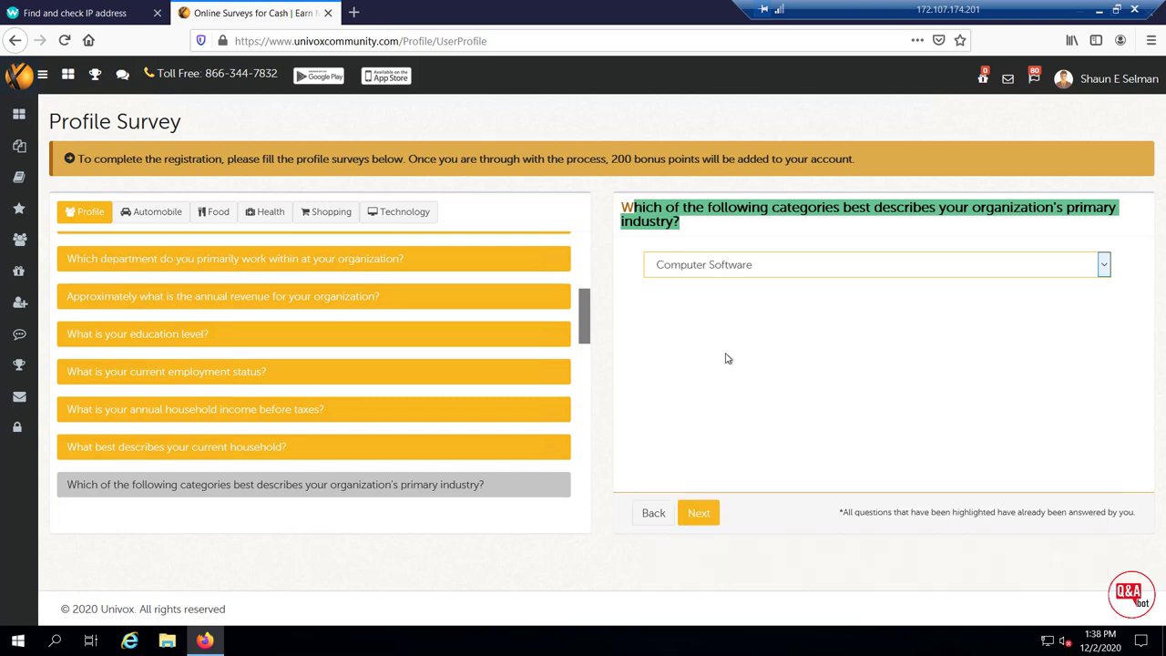
# Tick Cat(s) on the household pets question and continue
pyautogui.click(707, 517)
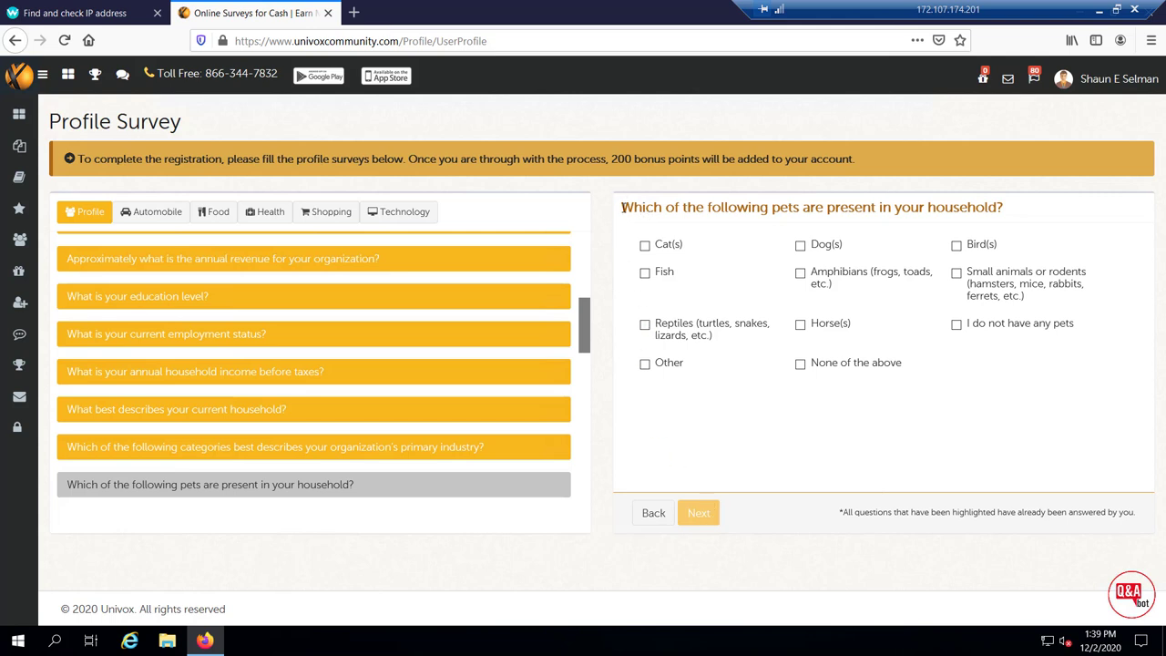
pyautogui.moveTo(621, 207); pyautogui.dragTo(803, 207)
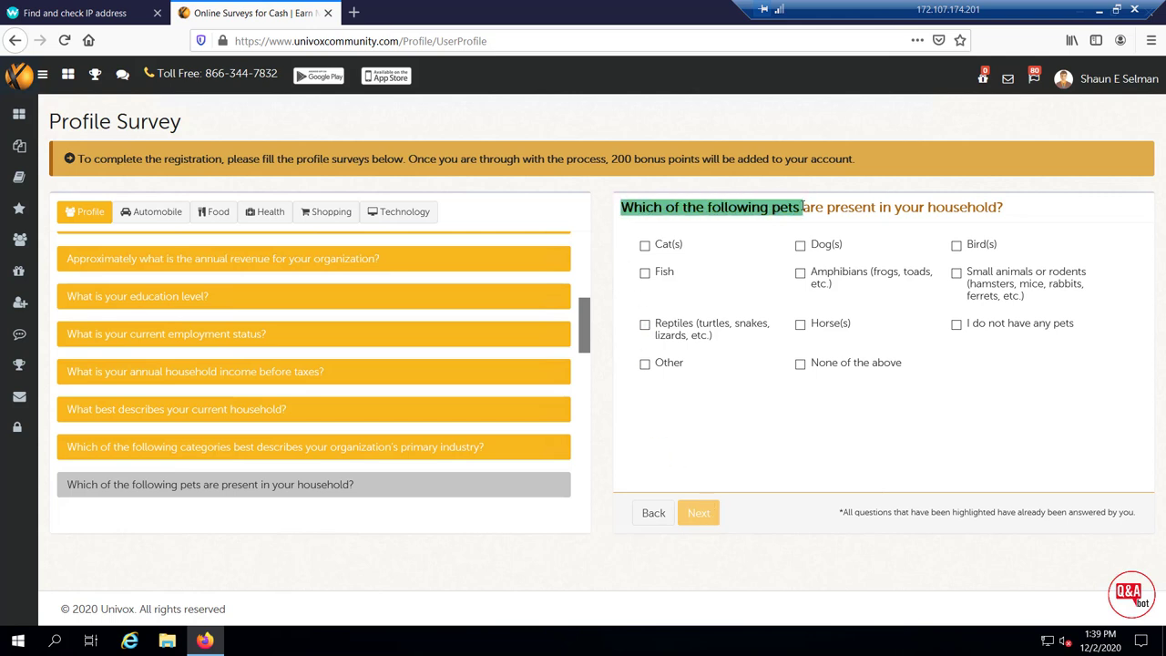
pyautogui.moveTo(905, 212); pyautogui.dragTo(1008, 214)
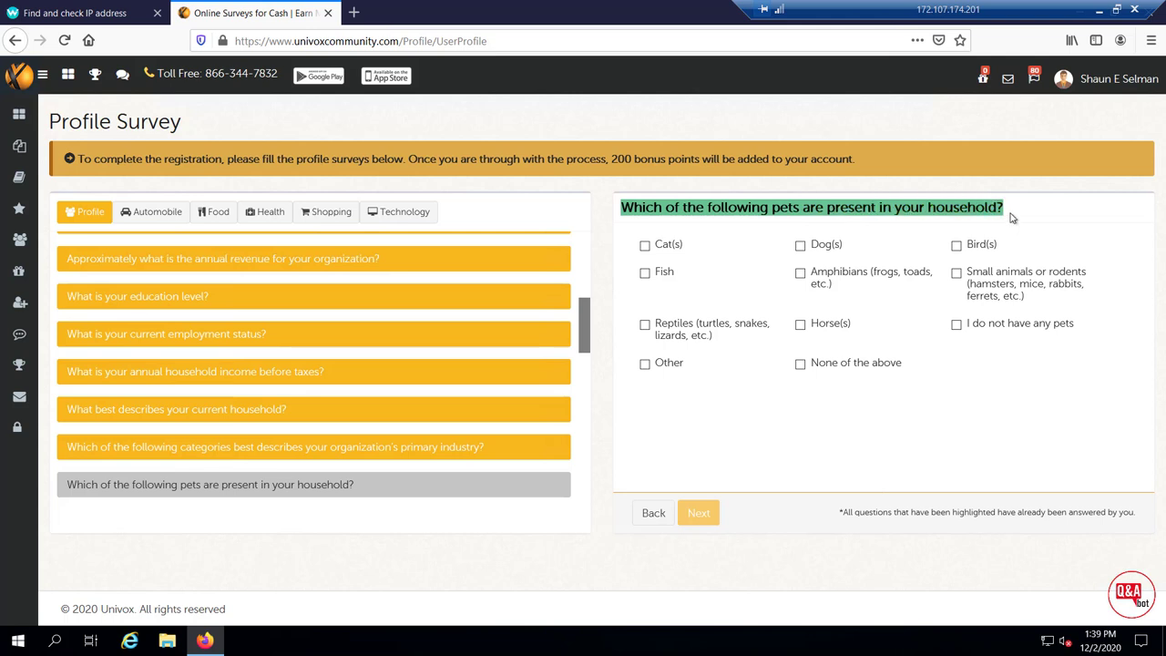
pyautogui.click(645, 246)
pyautogui.click(800, 245)
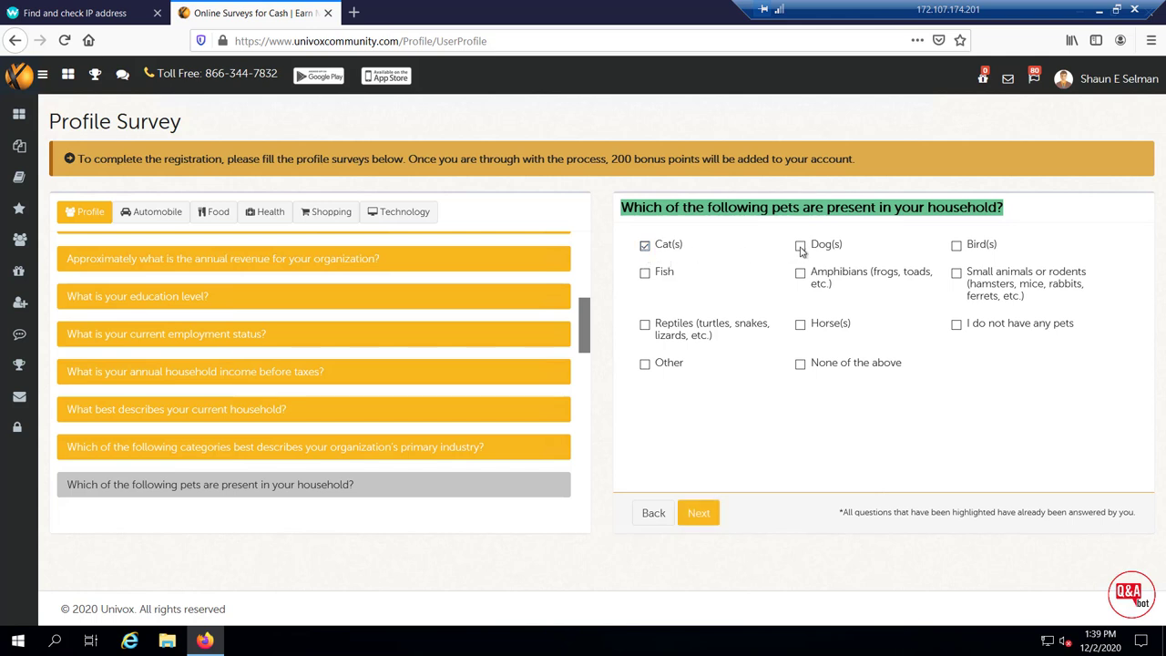
pyautogui.click(699, 516)
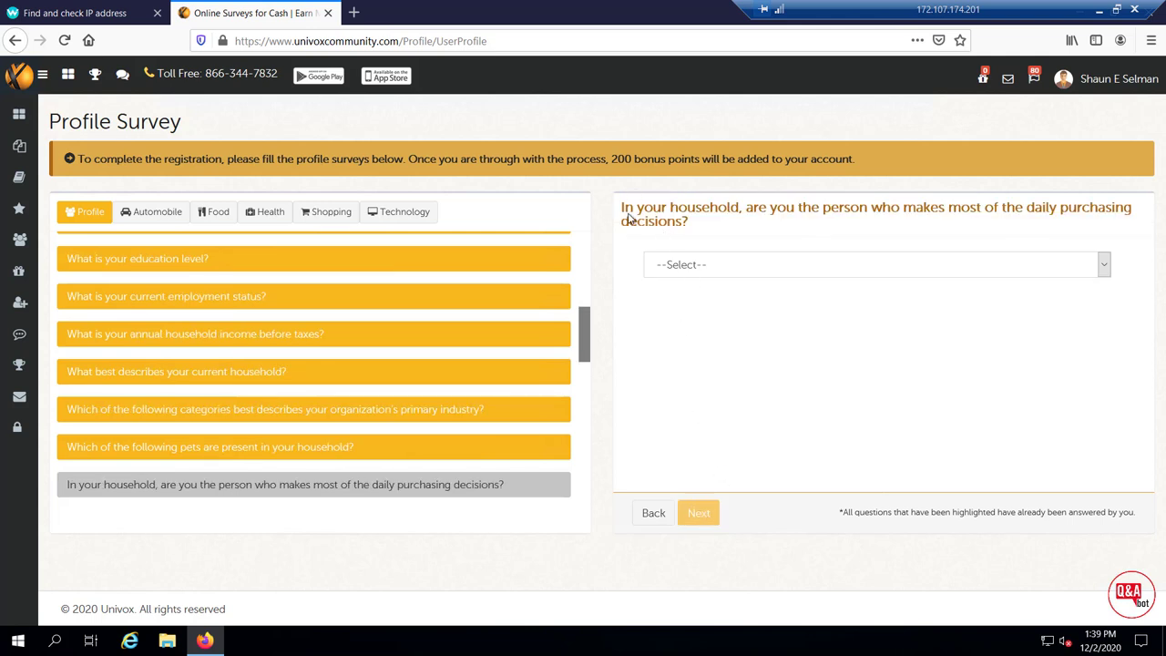
# Answer Yes to making daily purchasing decisions and set relationship status to Married
pyautogui.moveTo(621, 207); pyautogui.dragTo(724, 239)
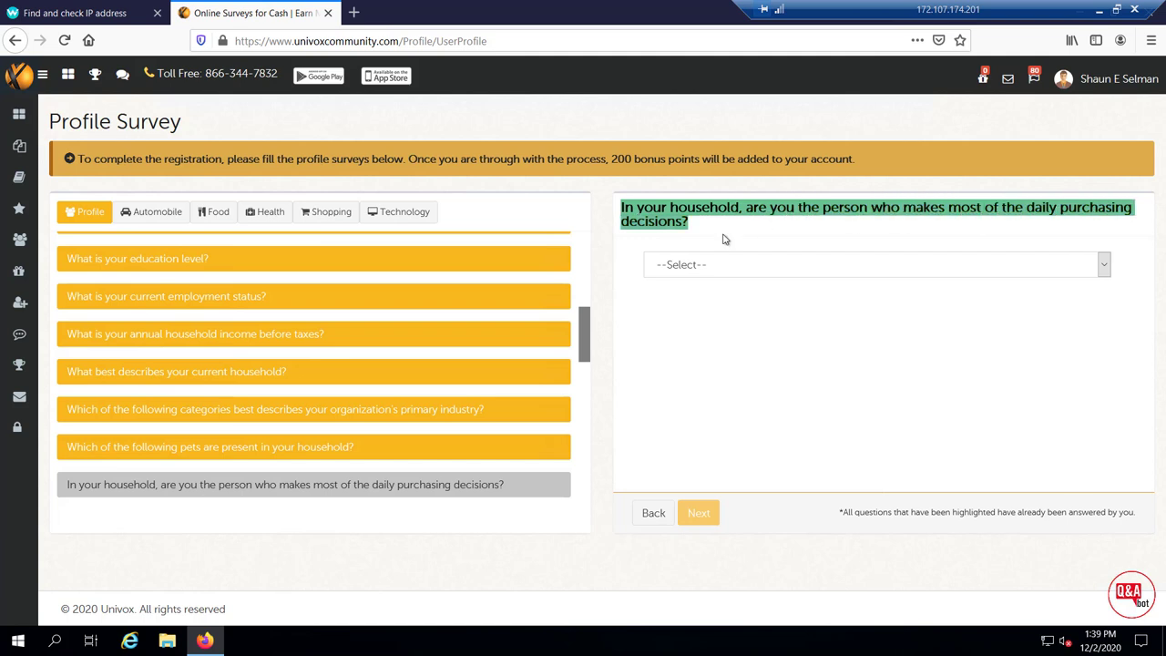
pyautogui.click(729, 265)
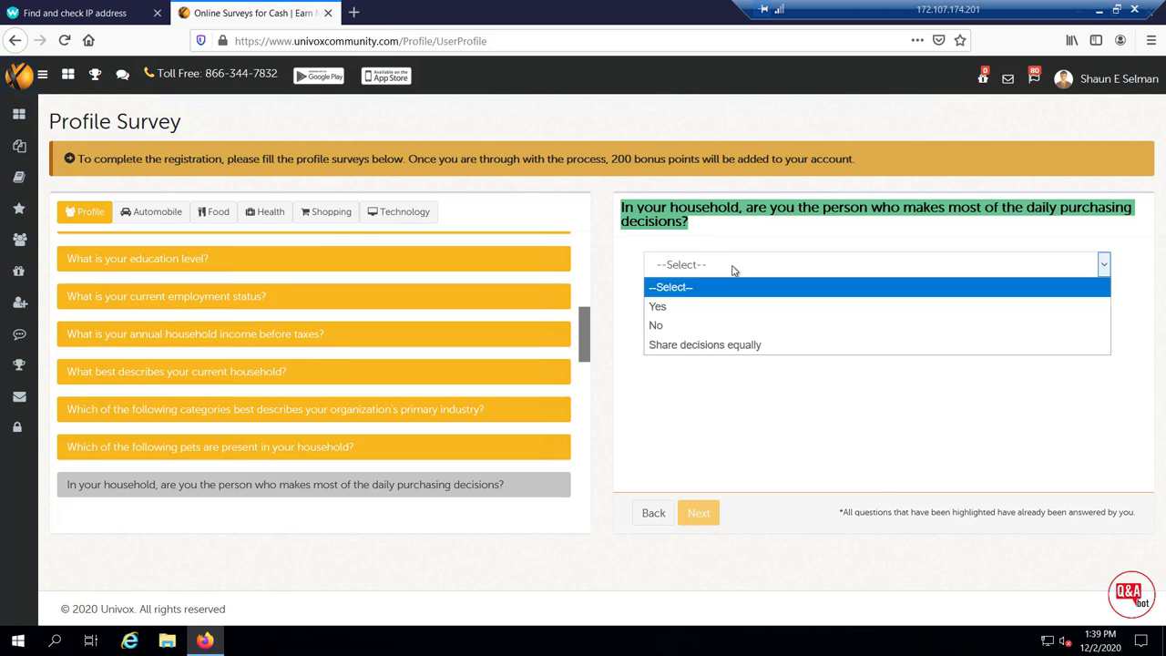
pyautogui.click(679, 307)
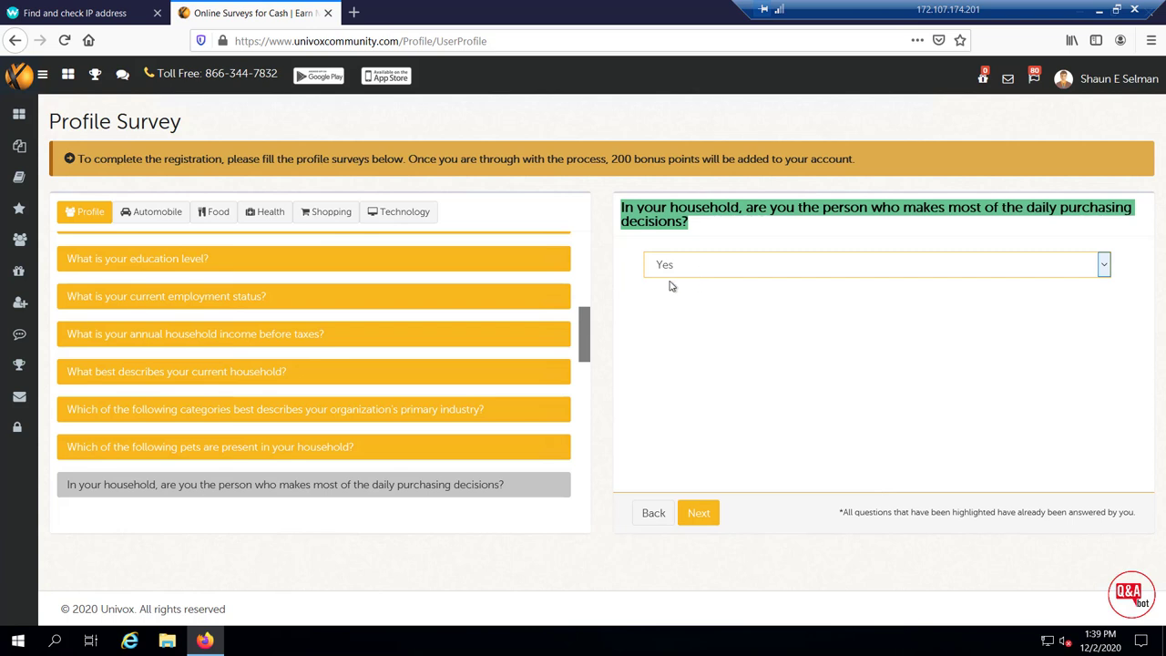
pyautogui.click(698, 514)
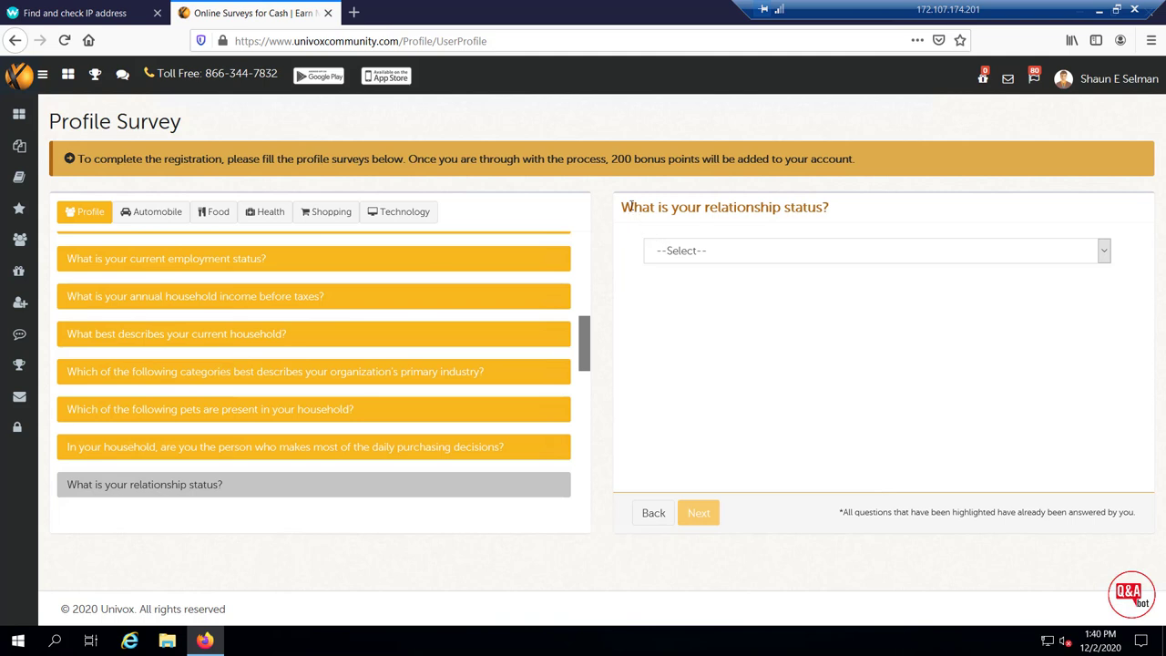
pyautogui.moveTo(635, 207); pyautogui.dragTo(827, 222)
pyautogui.click(807, 256)
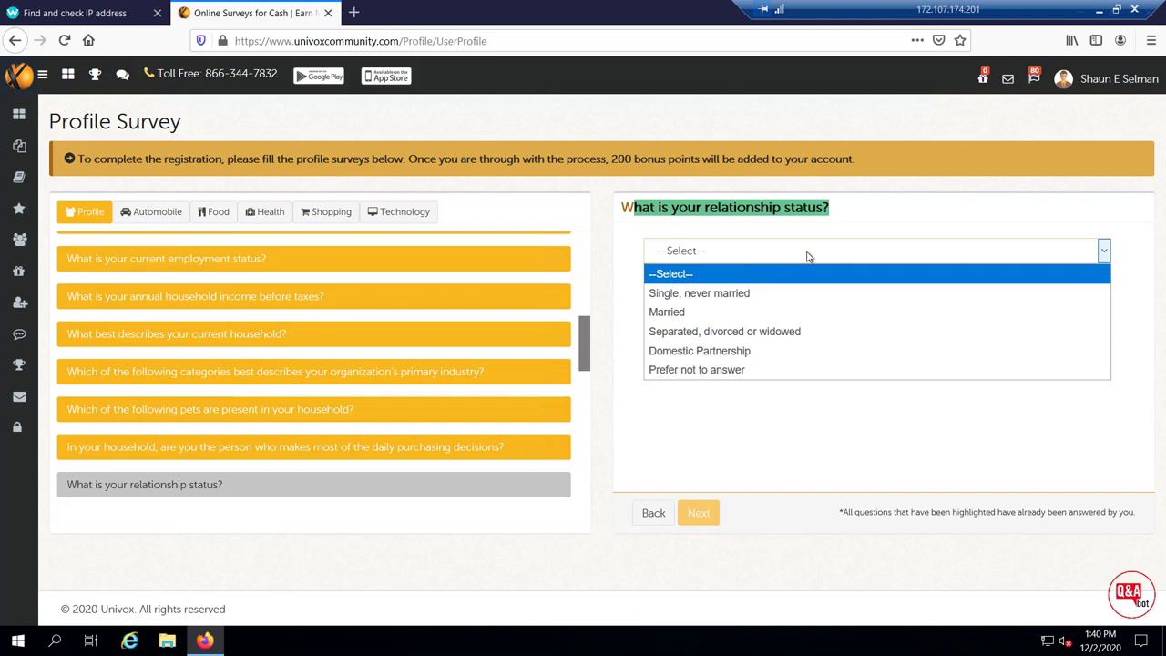
pyautogui.click(722, 312)
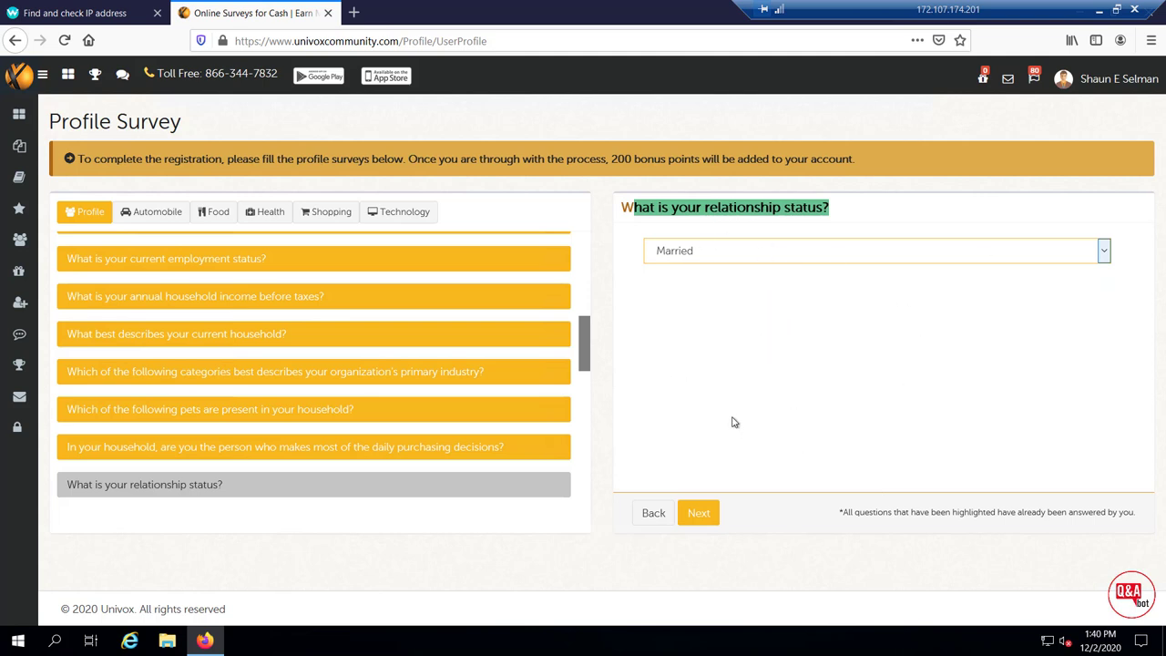
# Tick Computer Software as personal work industry and choose Engineer as profession
pyautogui.click(699, 516)
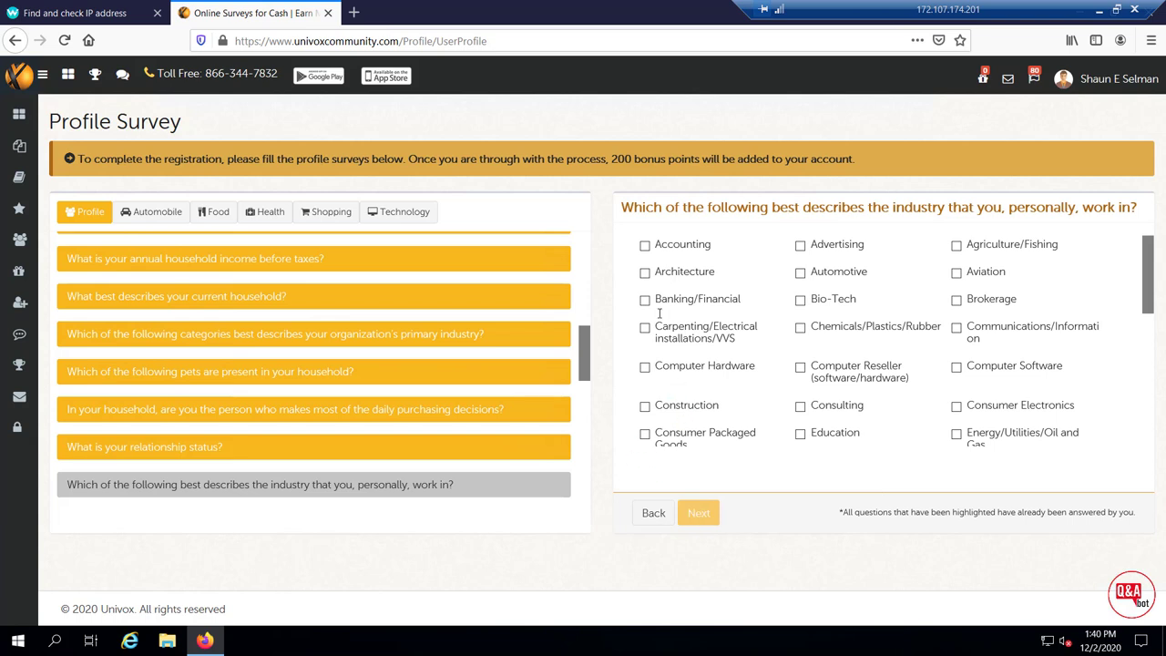
pyautogui.moveTo(631, 202); pyautogui.dragTo(1144, 217)
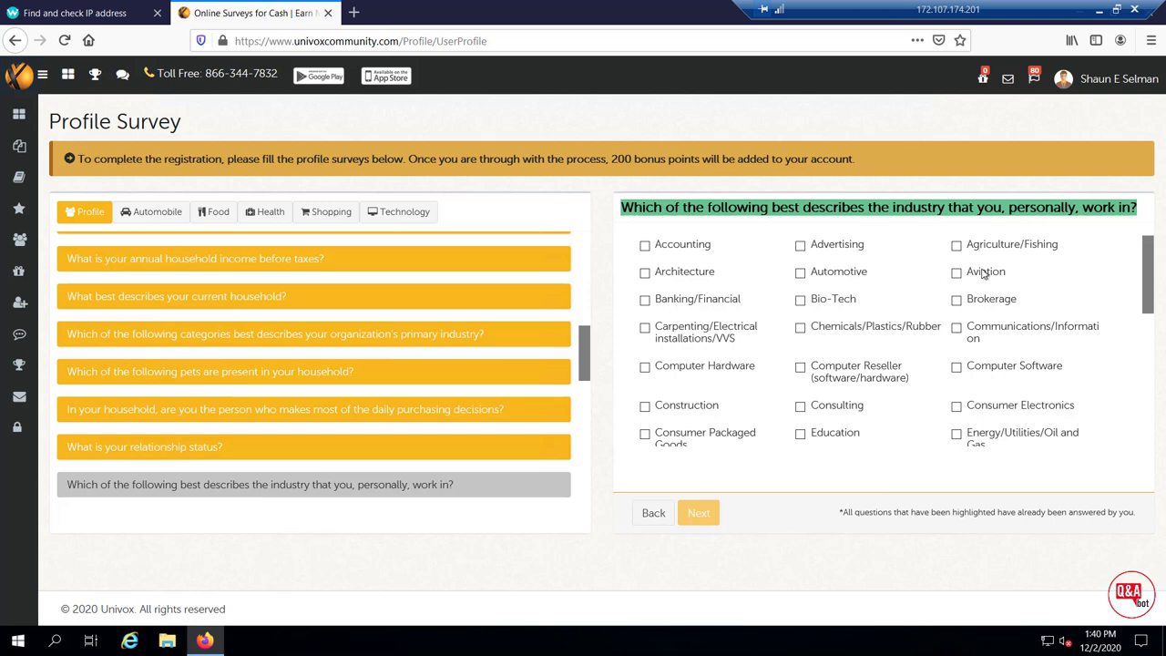
pyautogui.click(955, 369)
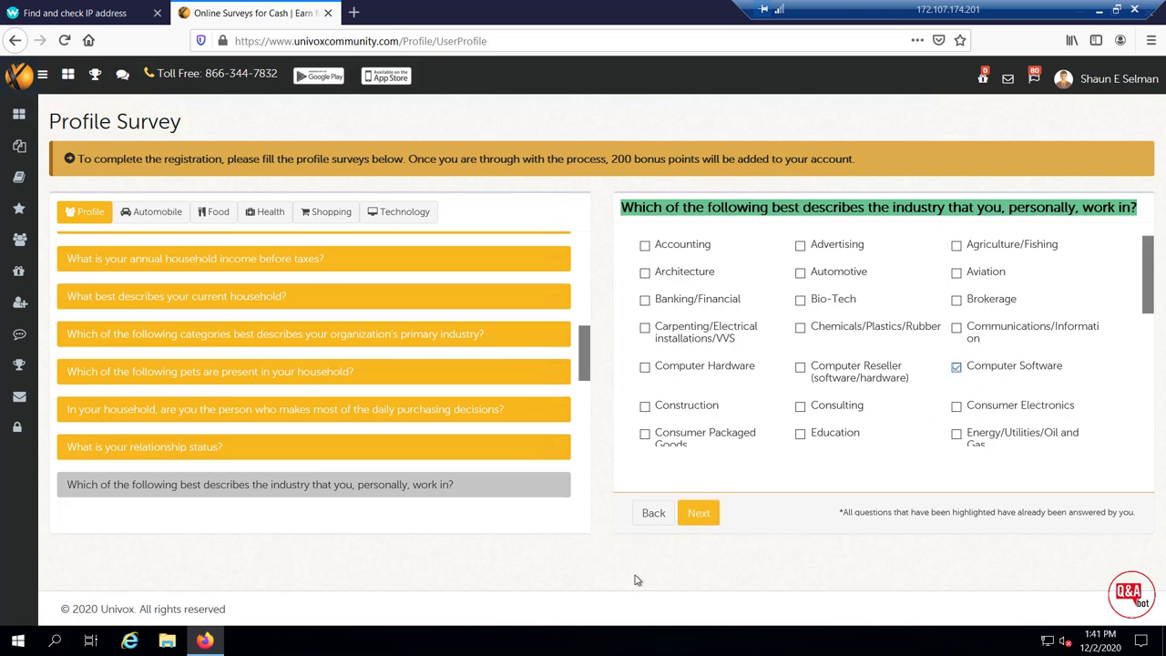
pyautogui.click(698, 515)
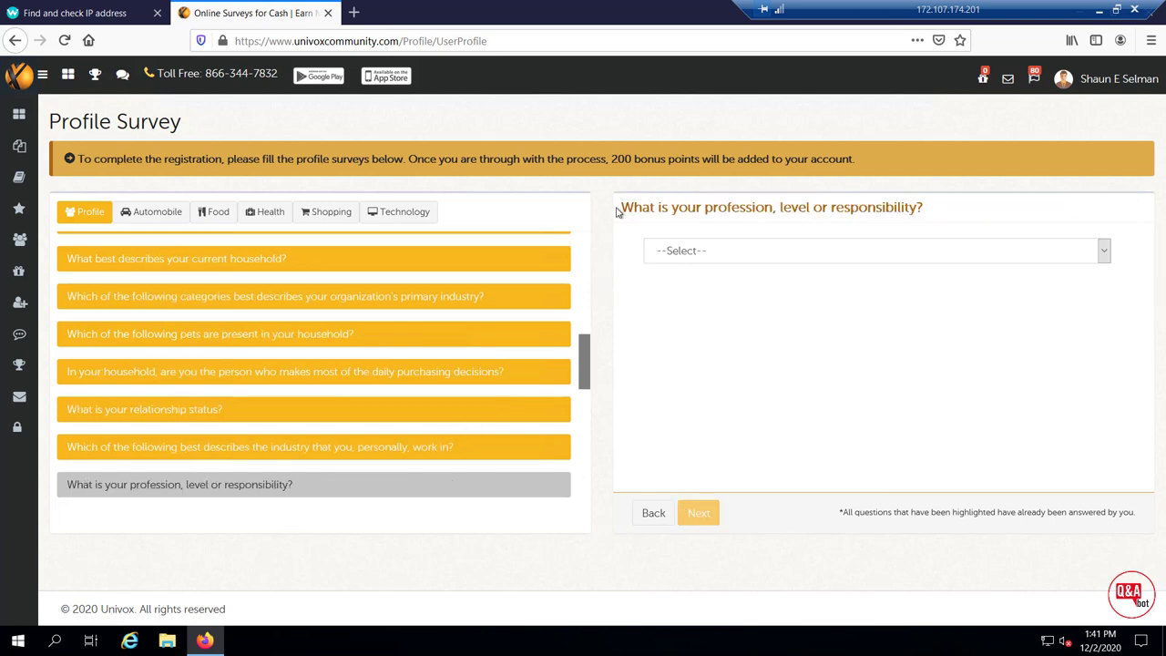
pyautogui.moveTo(621, 207); pyautogui.dragTo(930, 212)
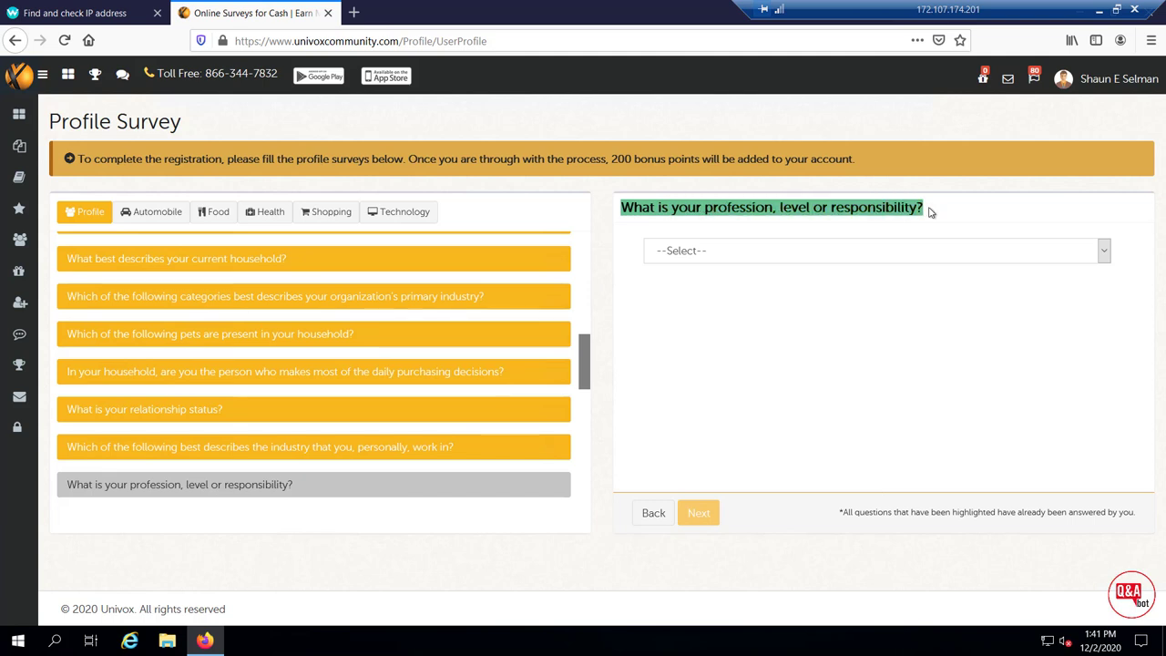
pyautogui.click(944, 261)
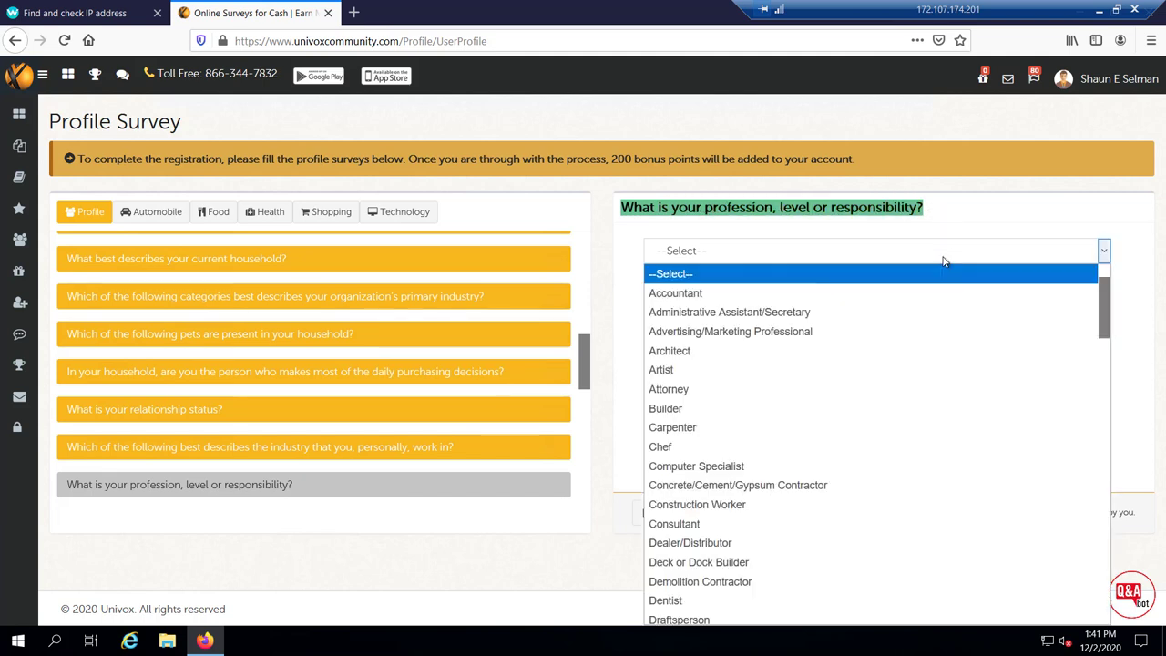
pyautogui.scroll(-1, 742, 503)
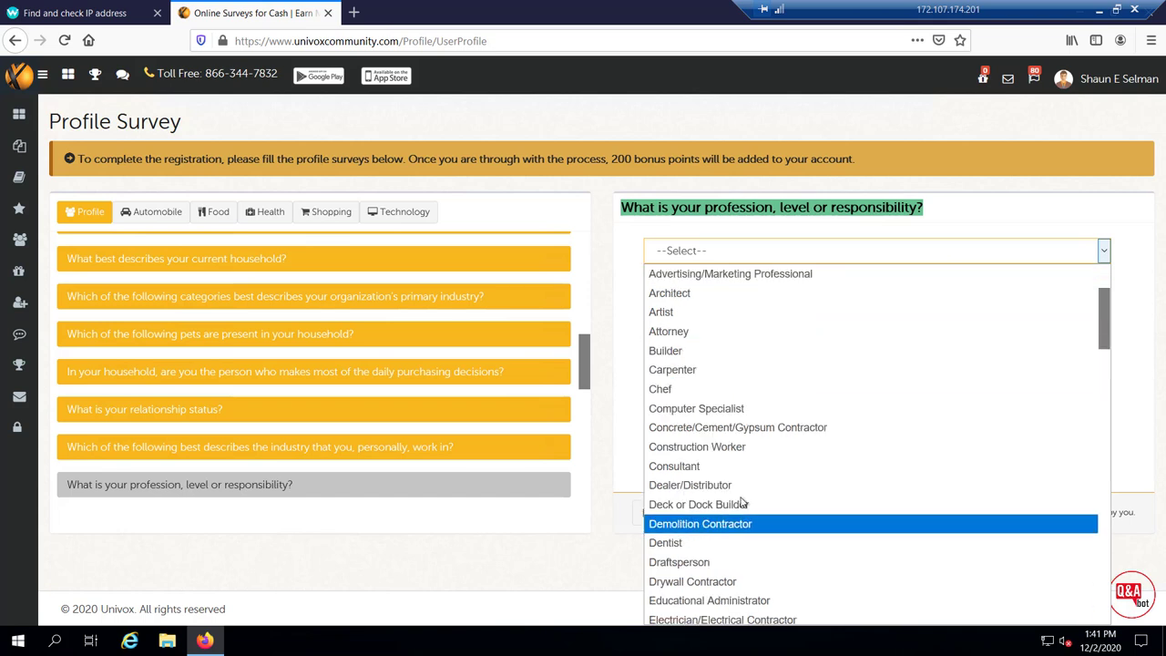
pyautogui.scroll(-3, 743, 504)
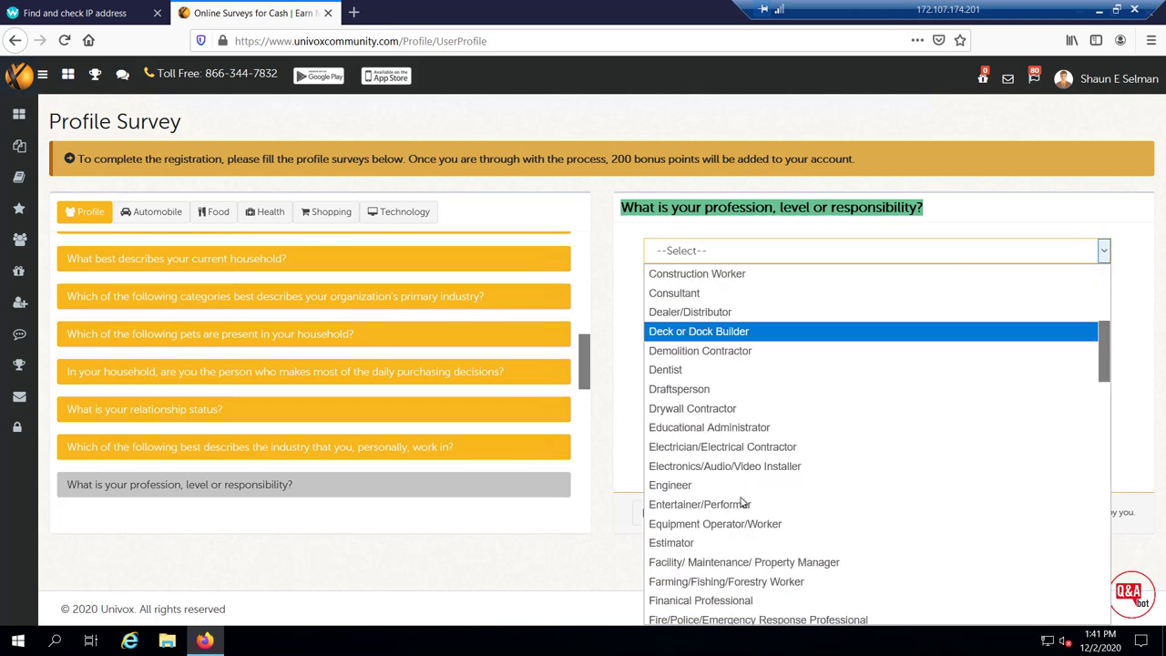
pyautogui.click(687, 490)
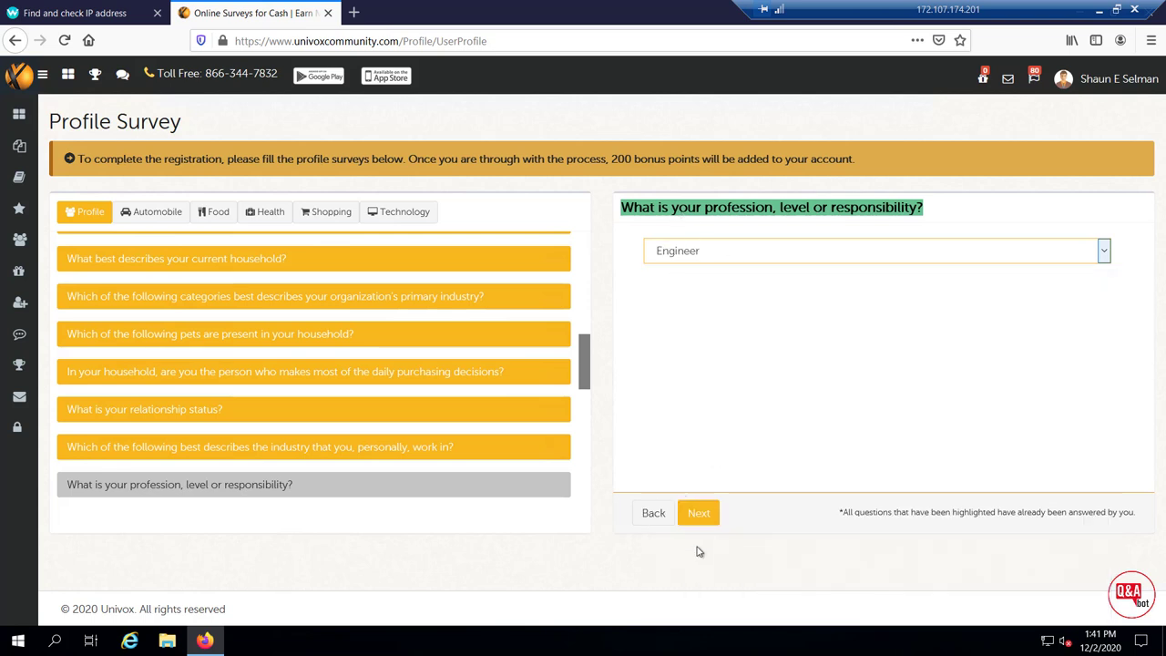
# Set the job title level to Manager and move to the employee-count question
pyautogui.click(703, 516)
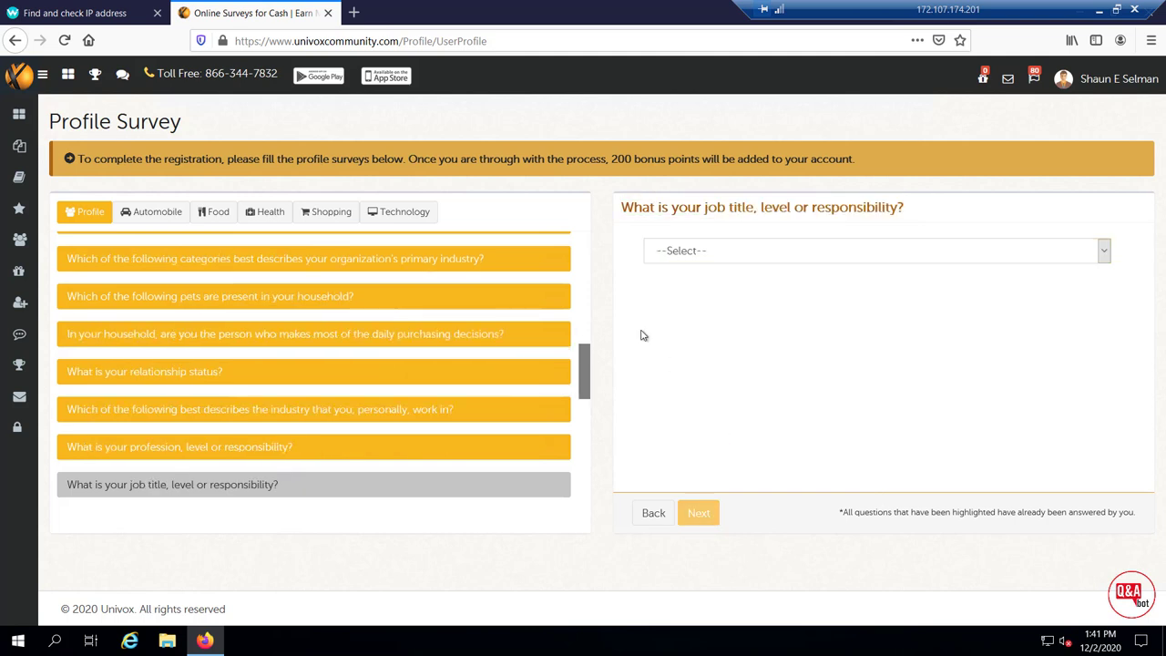
pyautogui.moveTo(621, 210); pyautogui.dragTo(903, 204)
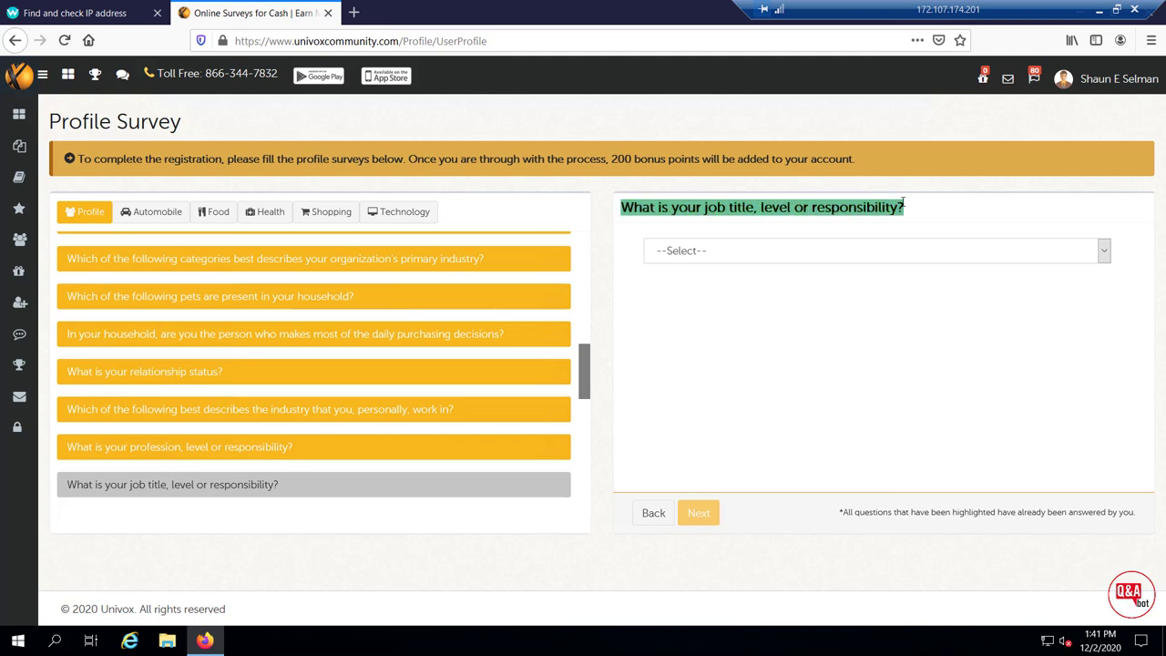
pyautogui.click(799, 256)
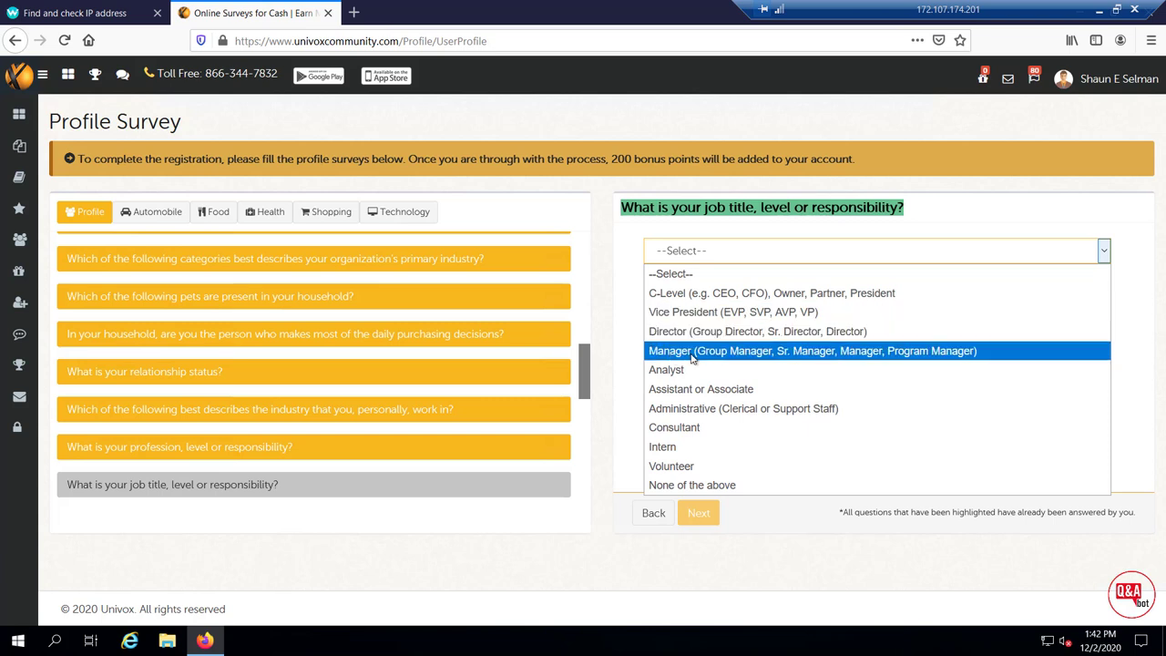
pyautogui.click(692, 358)
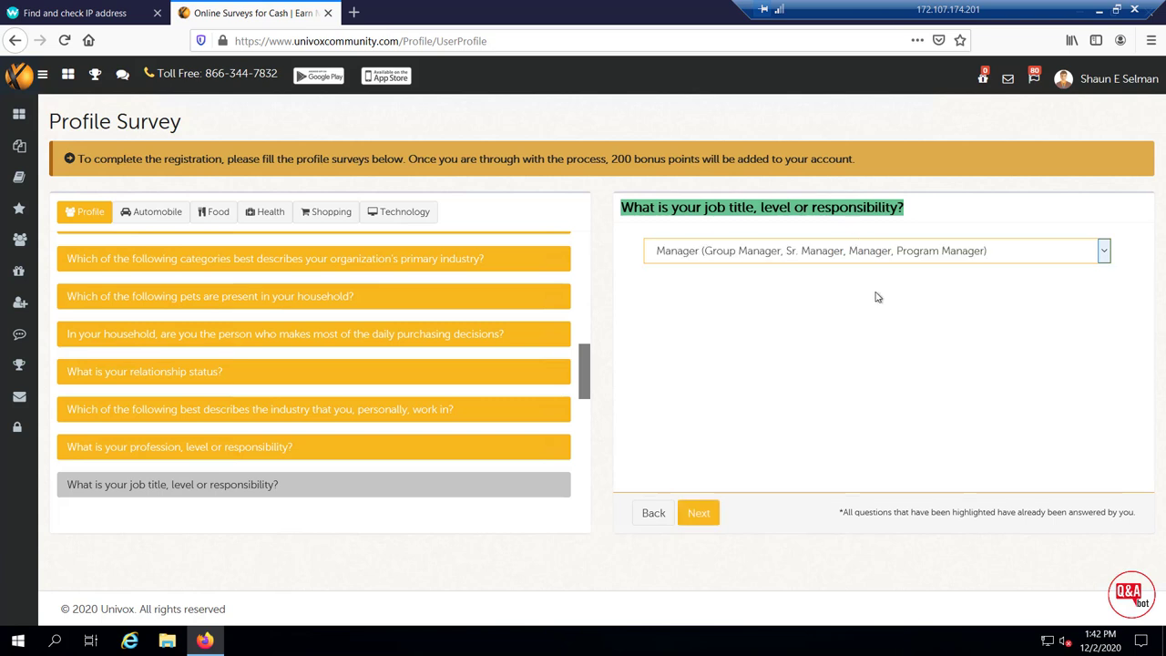
pyautogui.click(702, 514)
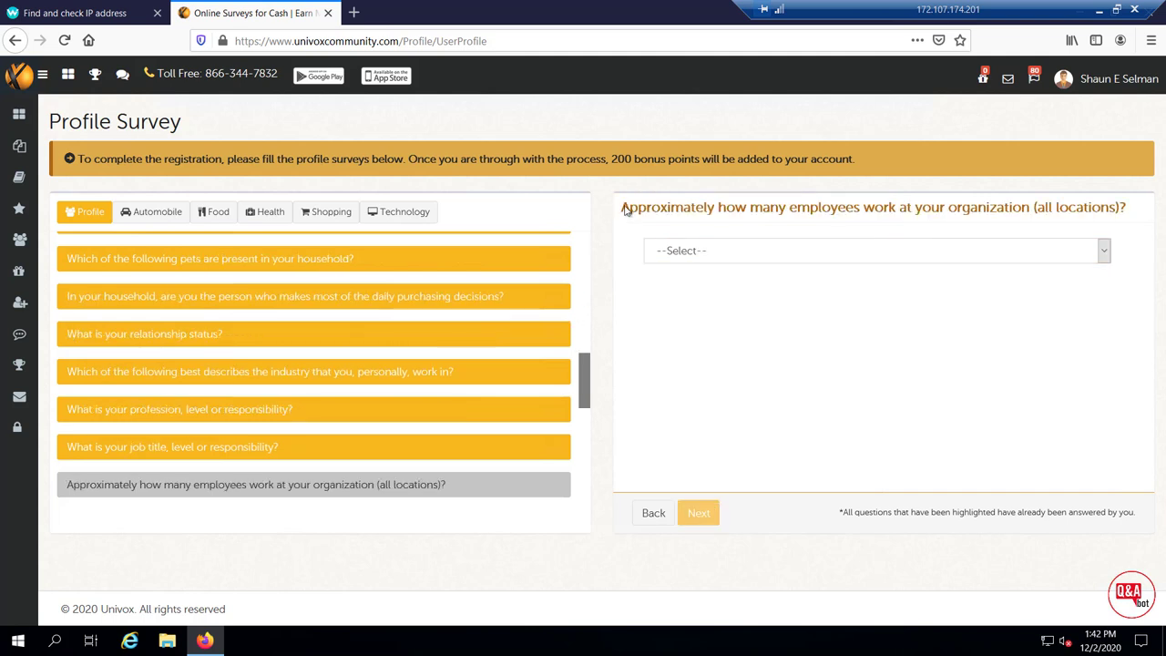
# Answer 101-500 employees and tick IT Software and IT Hardware as purchasing departments
pyautogui.moveTo(623, 207); pyautogui.dragTo(1099, 207)
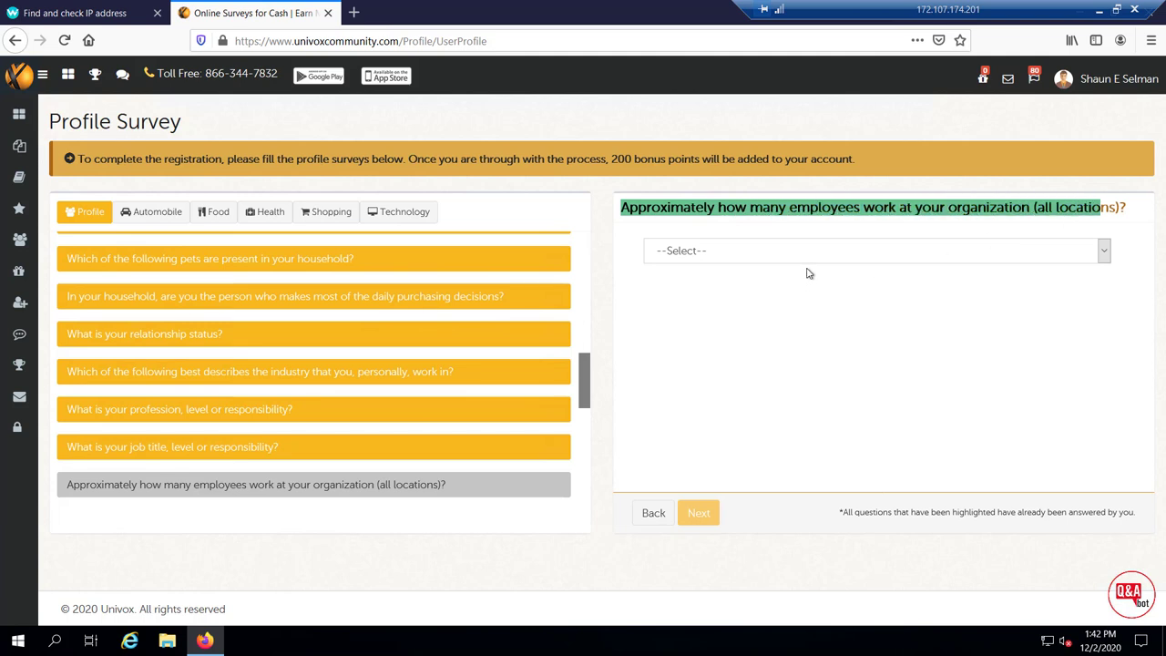
pyautogui.click(811, 252)
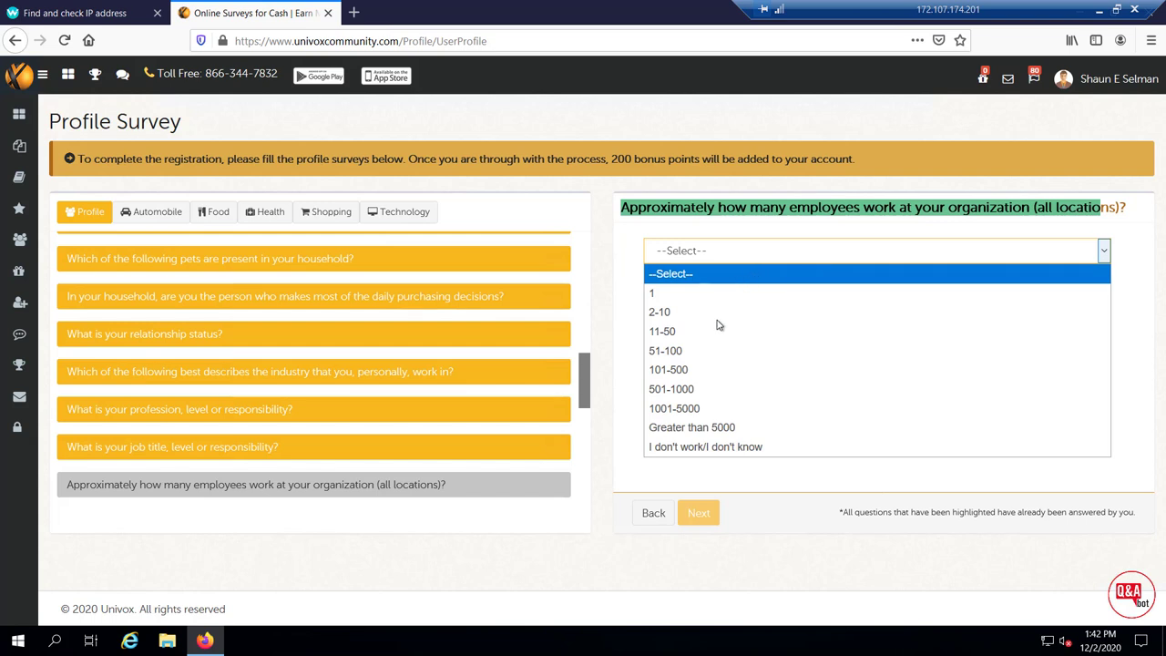
pyautogui.click(704, 373)
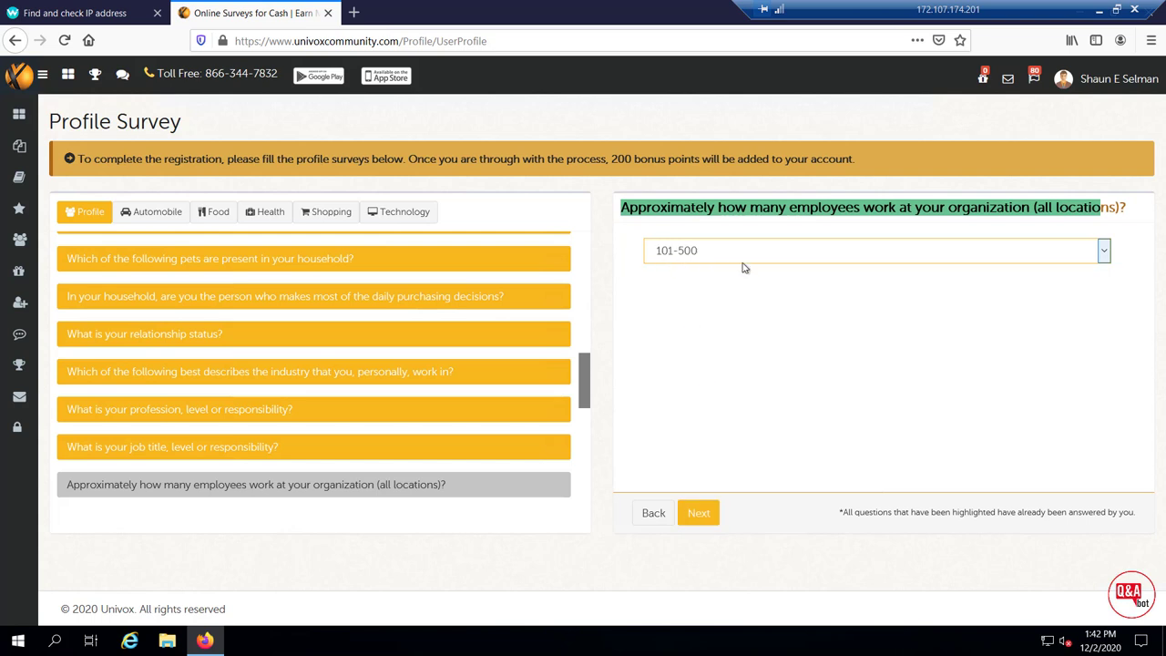
pyautogui.click(711, 515)
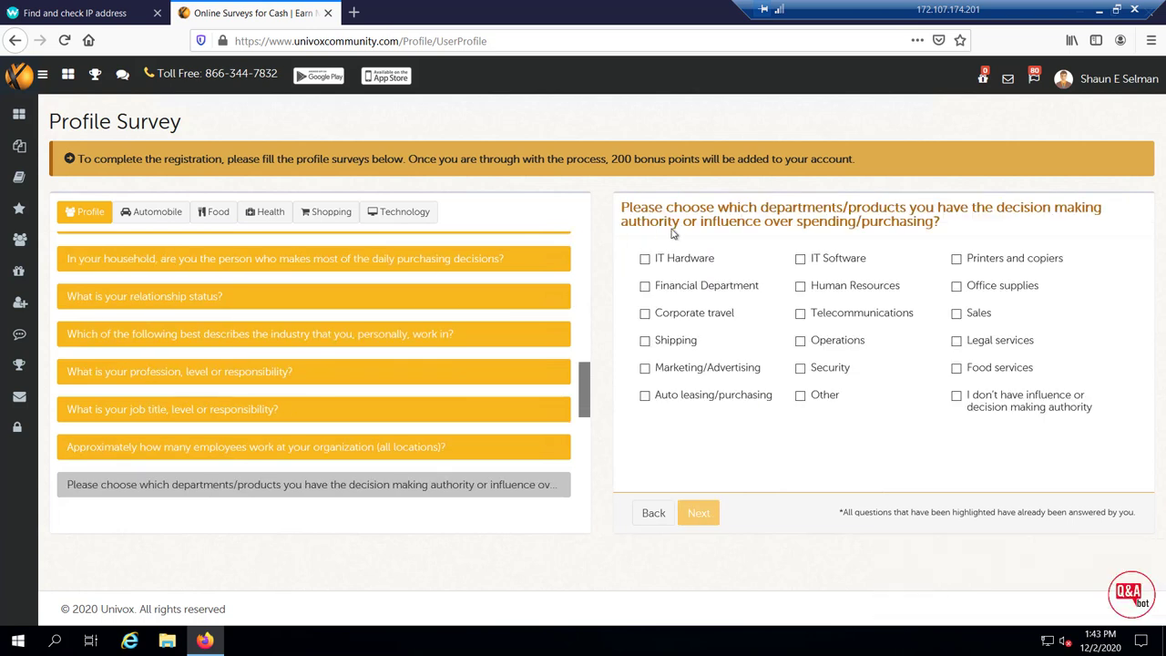
pyautogui.moveTo(621, 208); pyautogui.dragTo(849, 208)
pyautogui.moveTo(945, 207); pyautogui.dragTo(938, 225)
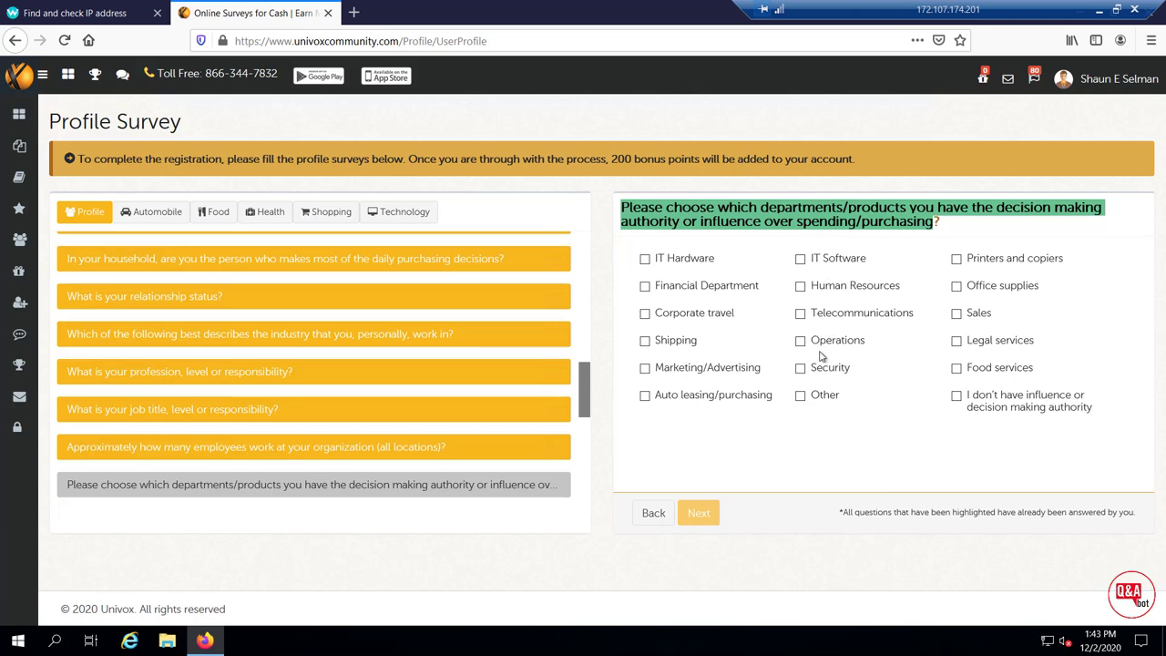
pyautogui.click(800, 259)
pyautogui.click(645, 259)
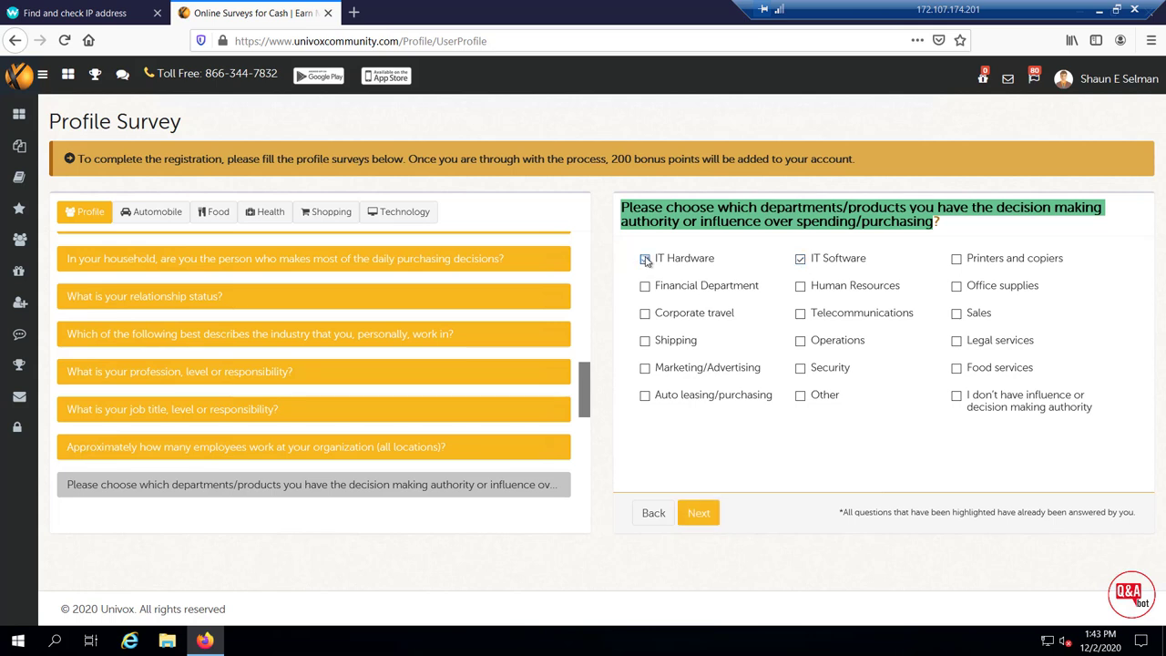
pyautogui.click(697, 514)
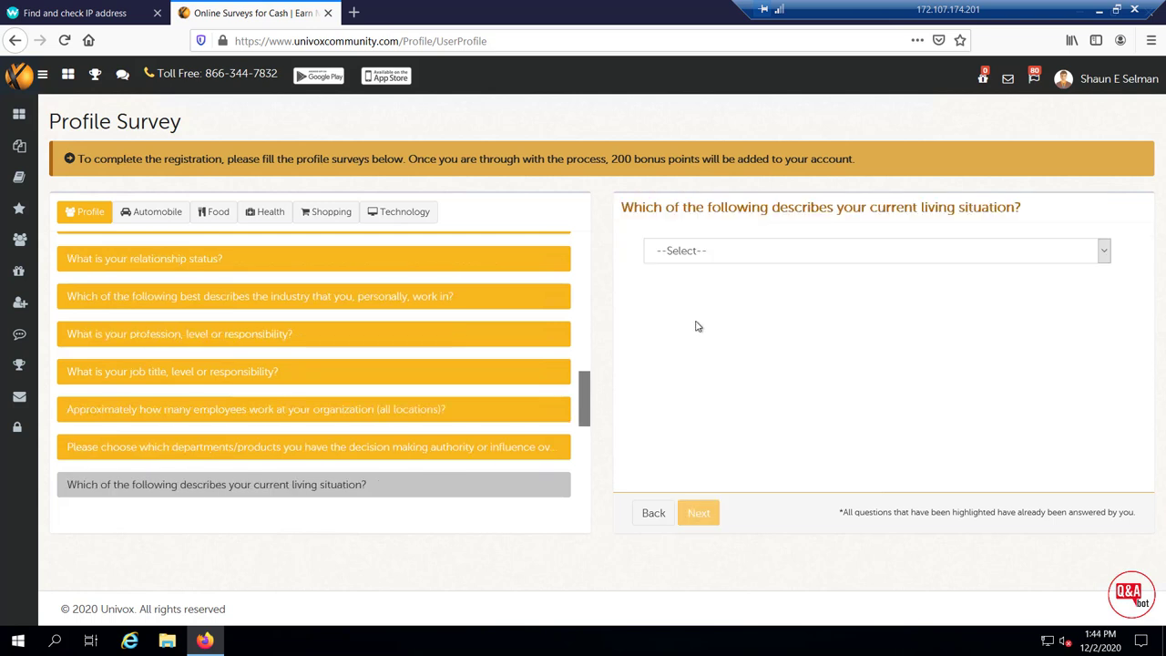
# Answer Own for living situation and Web Browser for the browsers question
pyautogui.moveTo(622, 210); pyautogui.dragTo(1025, 215)
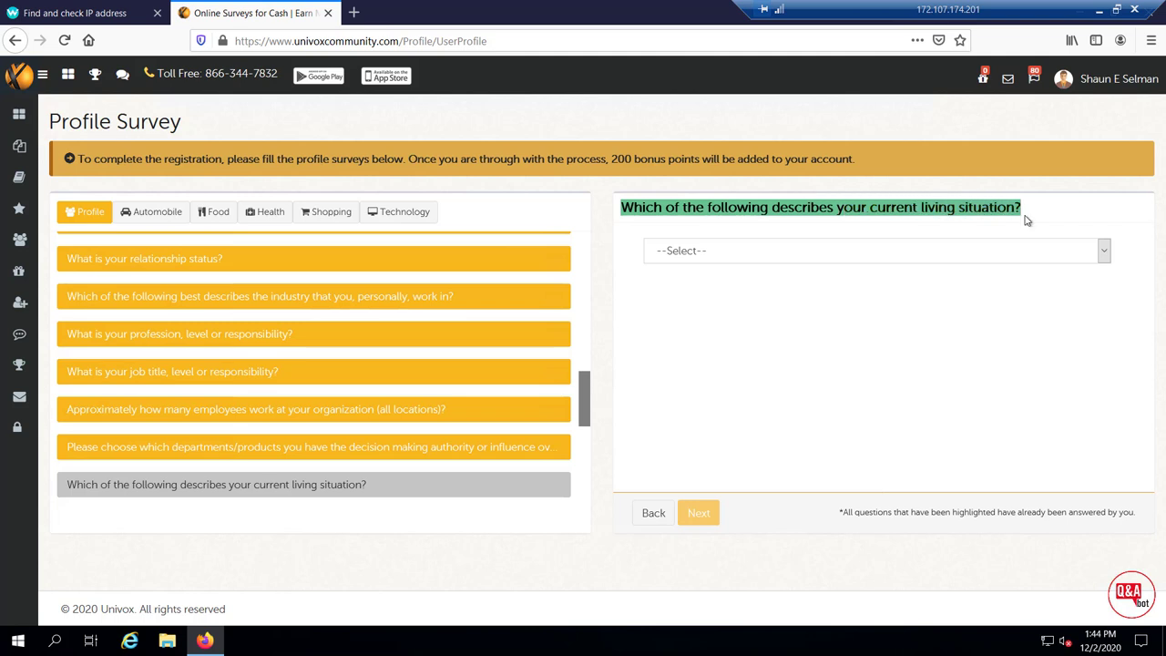
pyautogui.click(1026, 254)
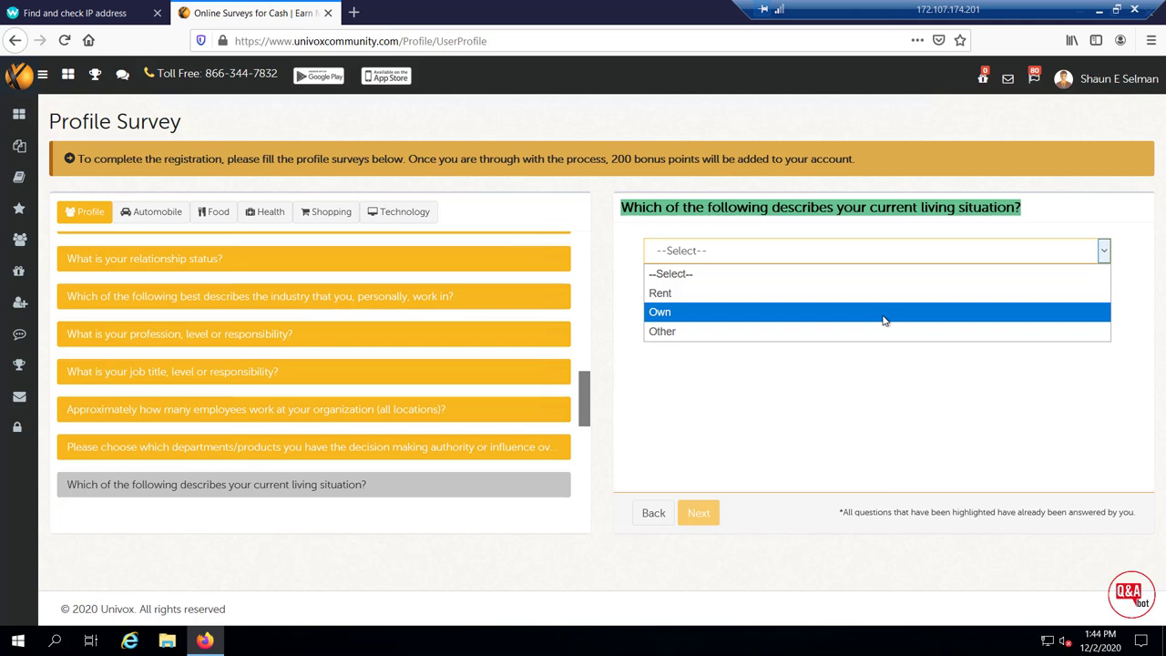
pyautogui.click(882, 321)
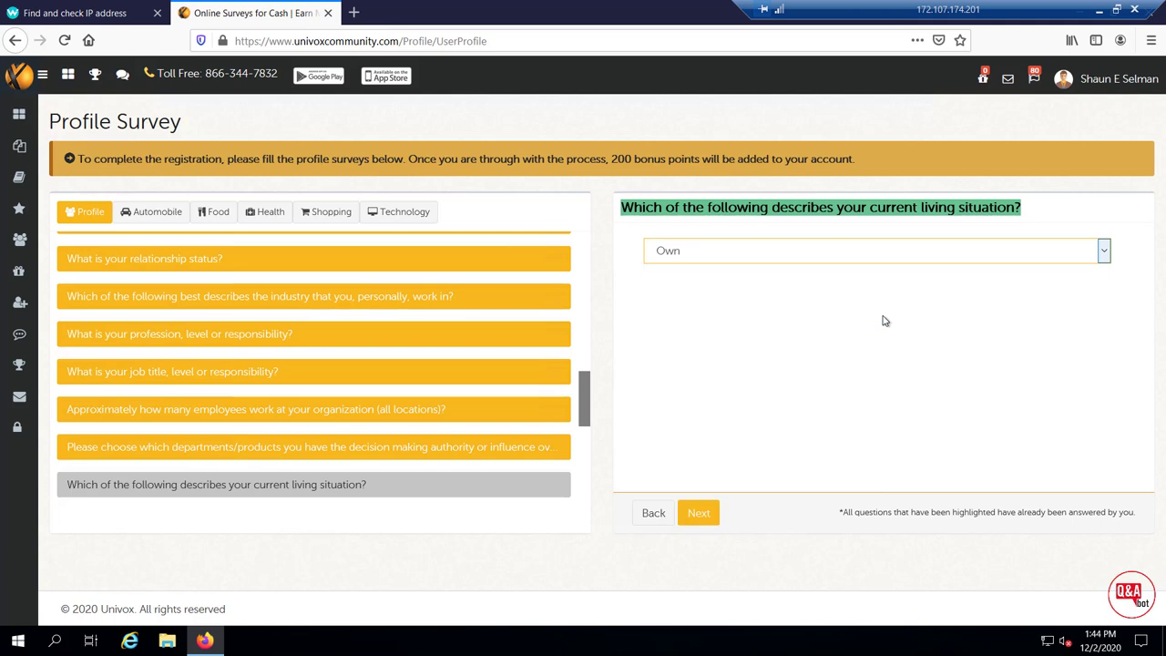
pyautogui.click(697, 515)
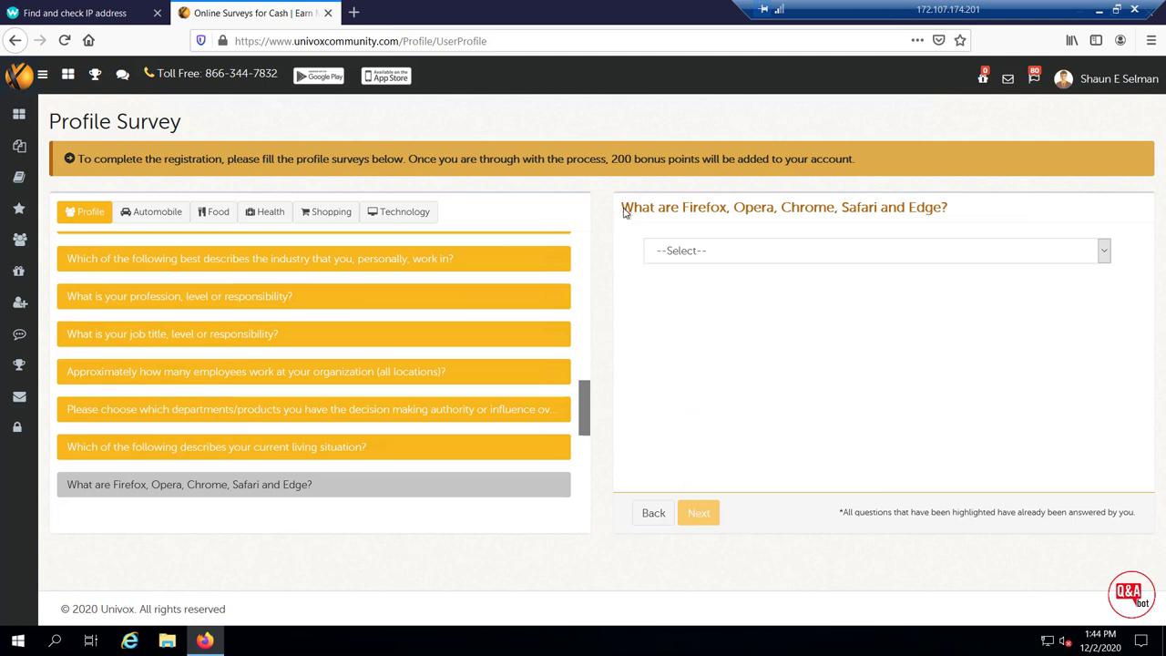
pyautogui.moveTo(621, 207); pyautogui.dragTo(948, 207)
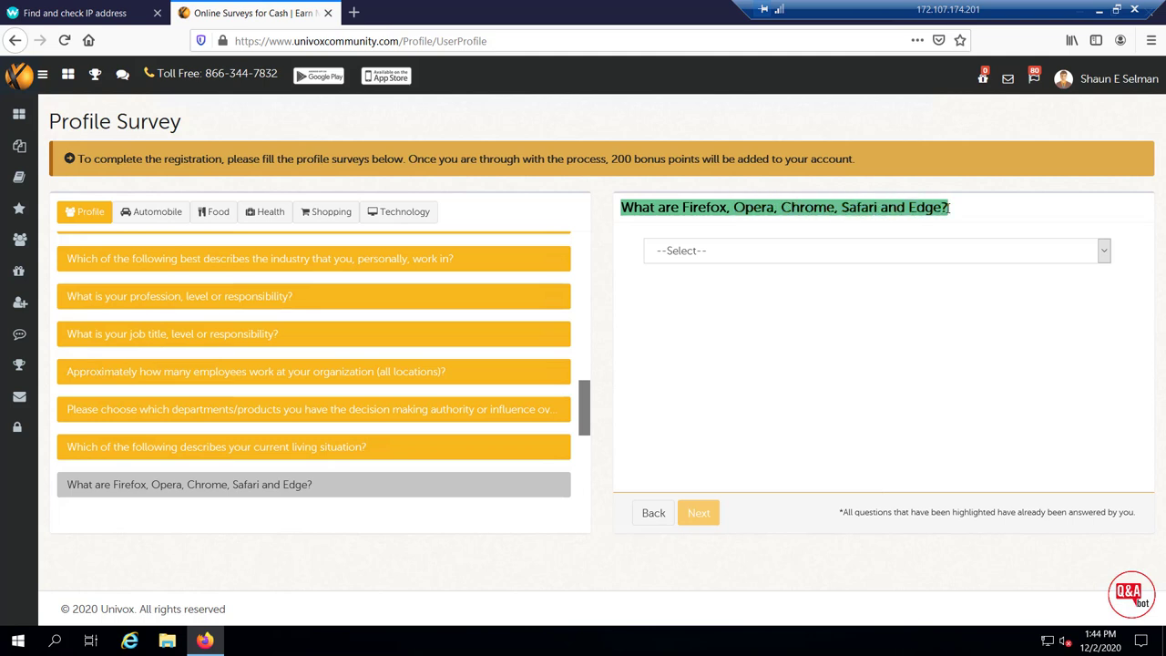
pyautogui.click(960, 257)
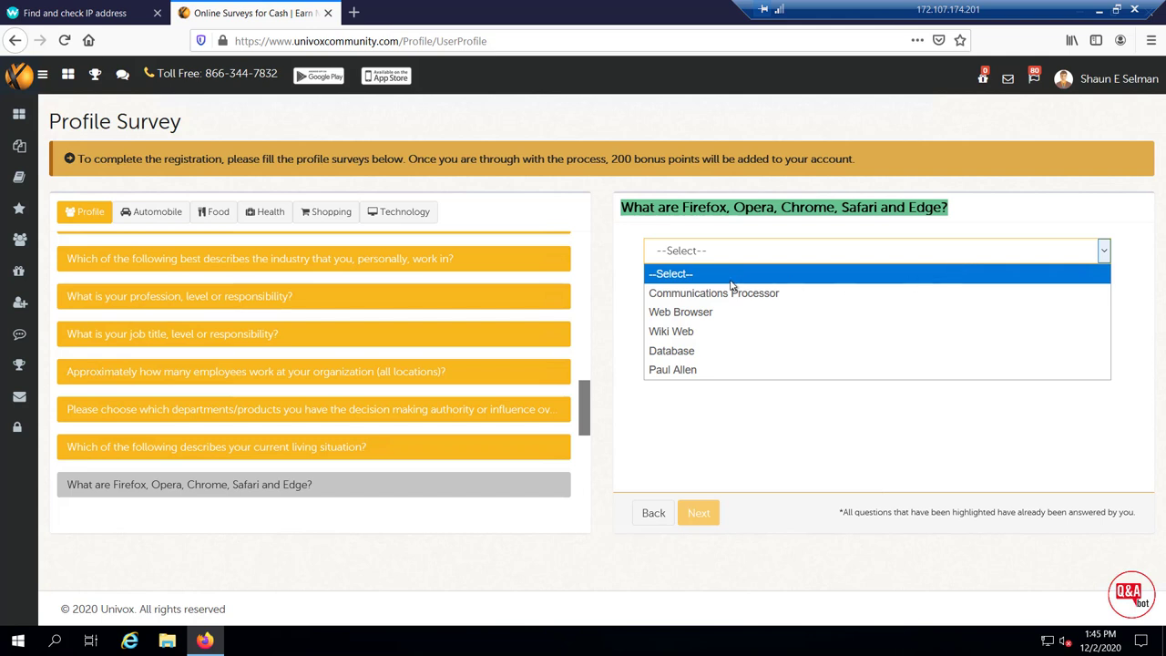
pyautogui.click(721, 296)
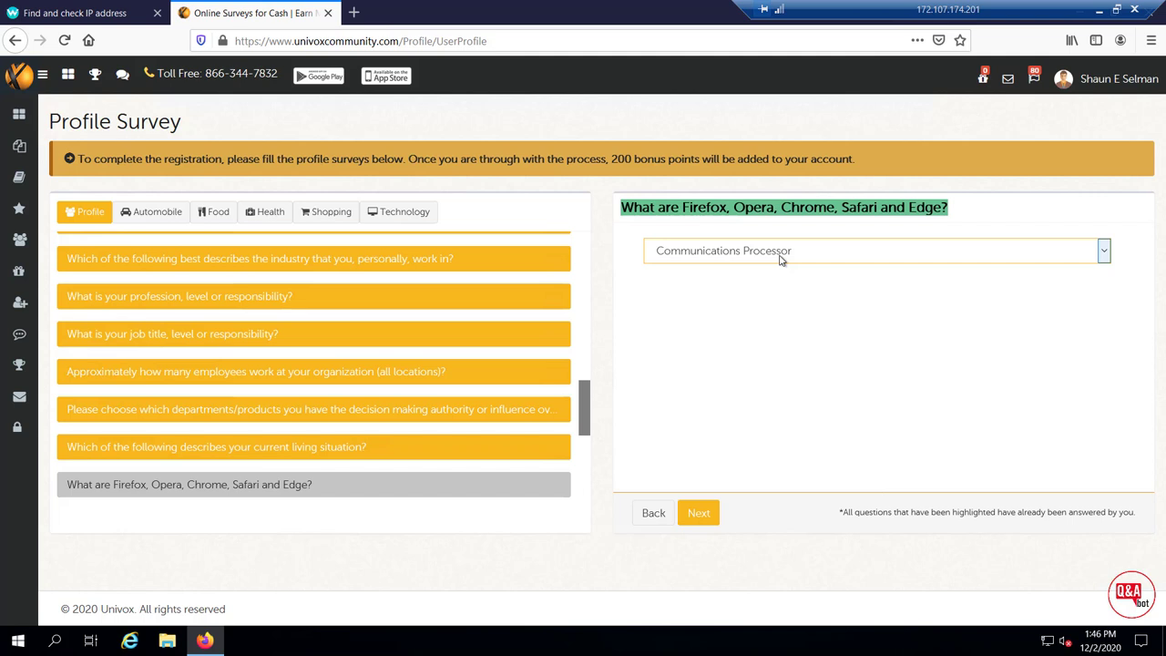
pyautogui.click(780, 259)
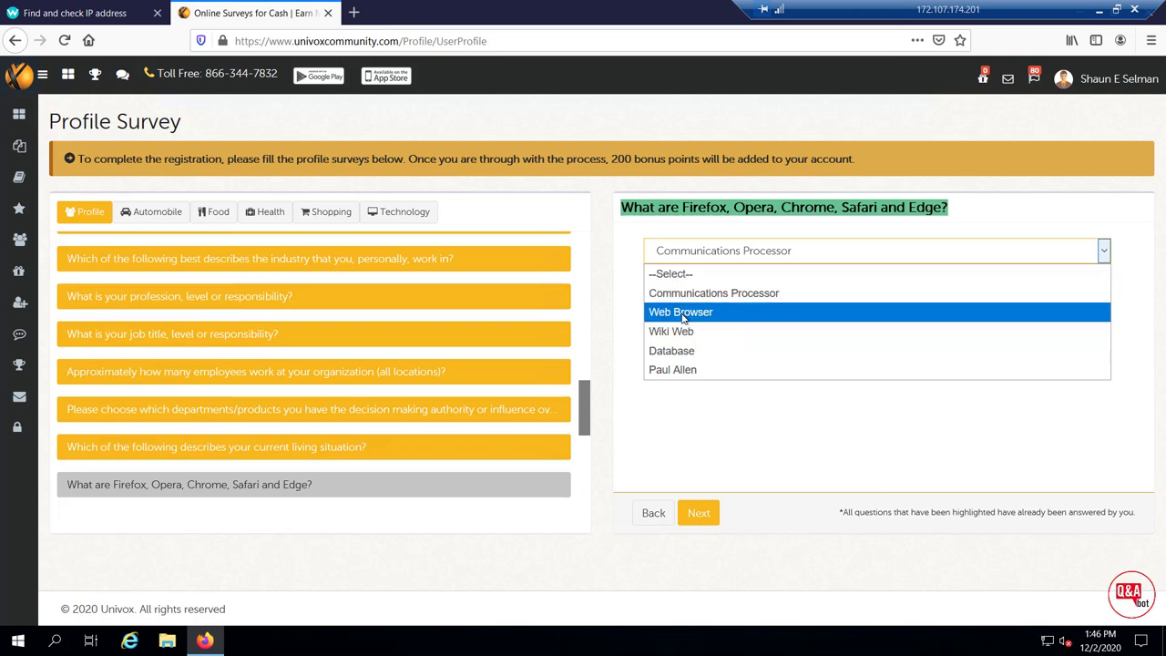
pyautogui.click(683, 315)
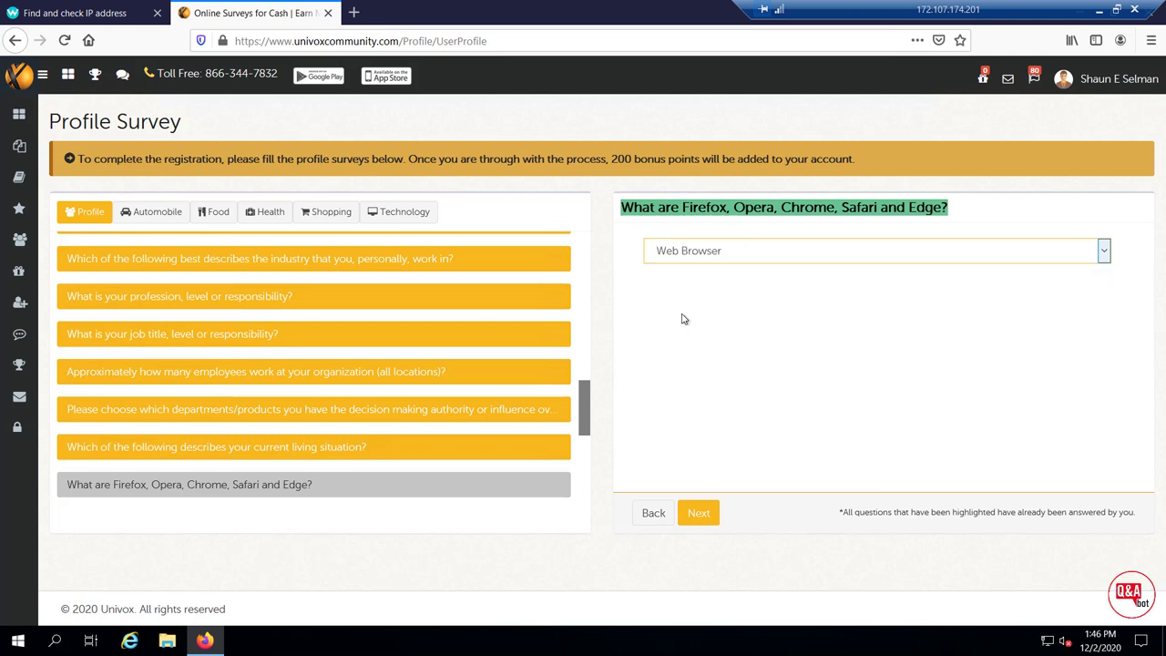
pyautogui.click(701, 513)
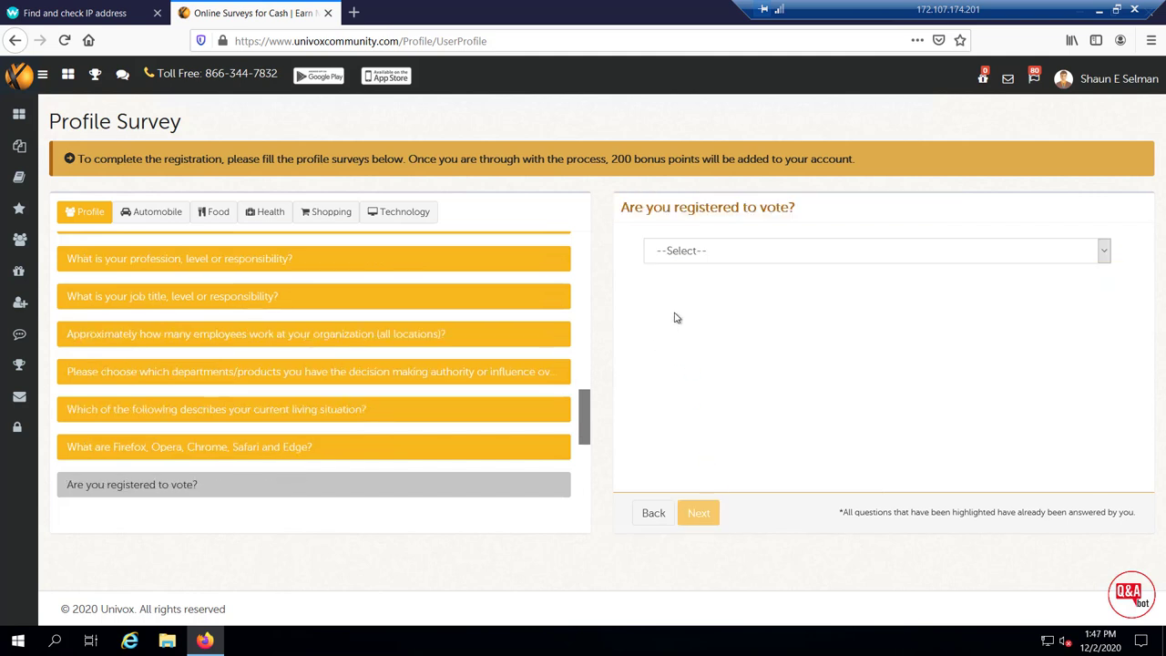
# Answer Yes to voter registration and $100,000 - $149,999 for investable assets
pyautogui.moveTo(617, 213); pyautogui.dragTo(791, 207)
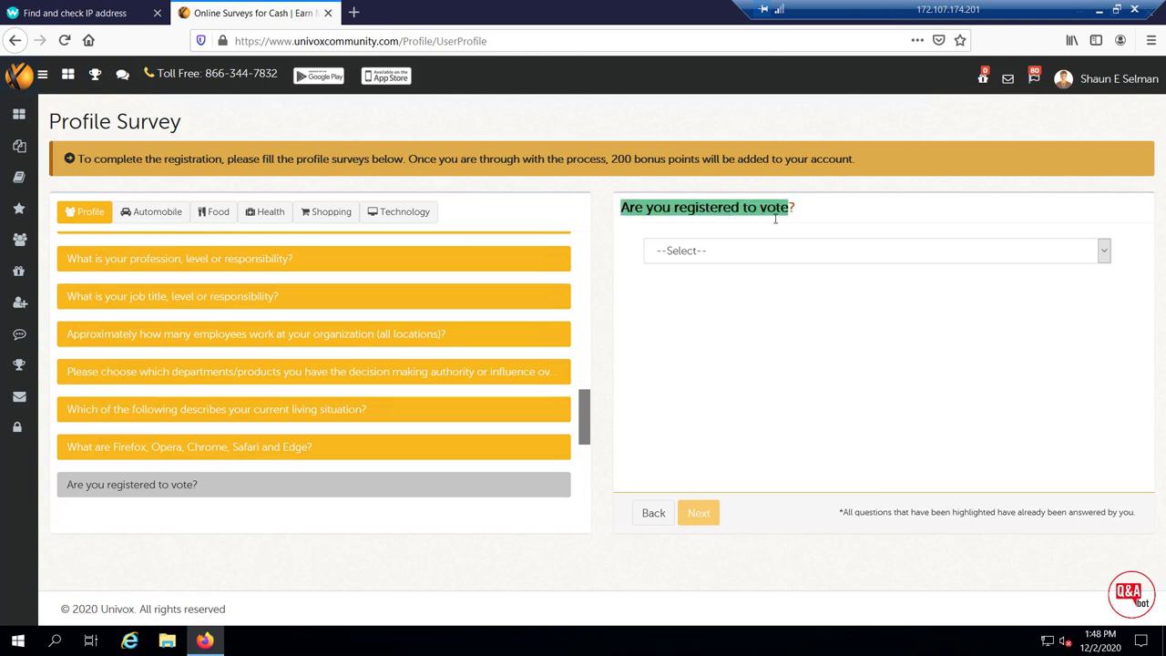
pyautogui.click(739, 253)
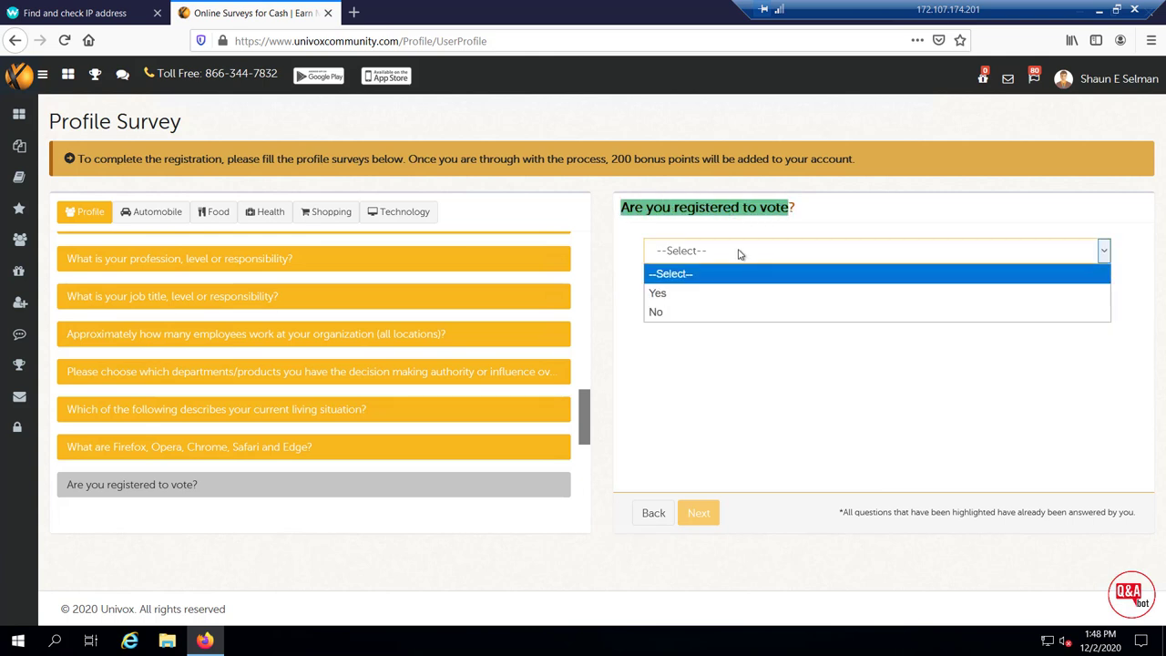
pyautogui.click(709, 293)
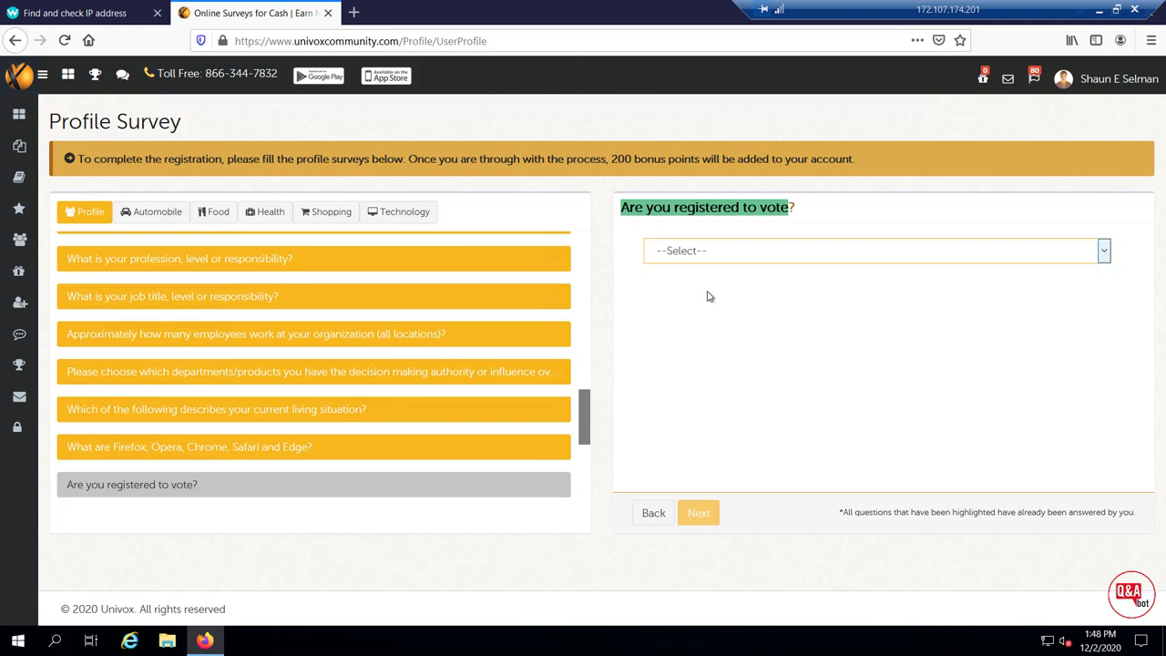
pyautogui.click(699, 512)
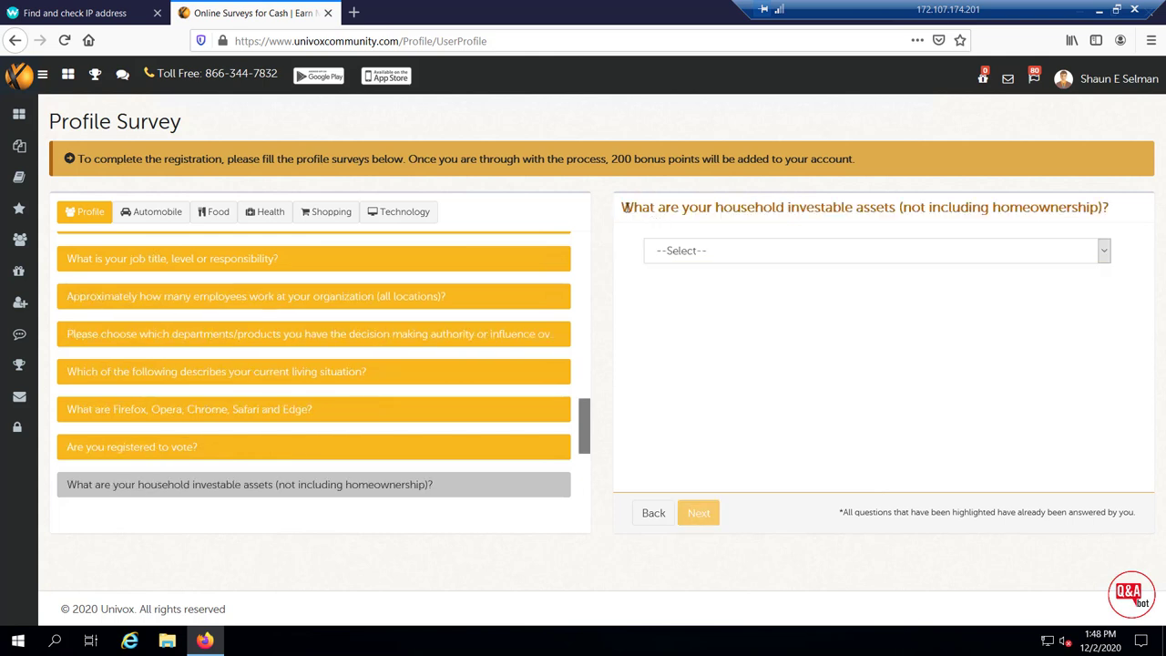
pyautogui.moveTo(621, 207); pyautogui.dragTo(908, 214)
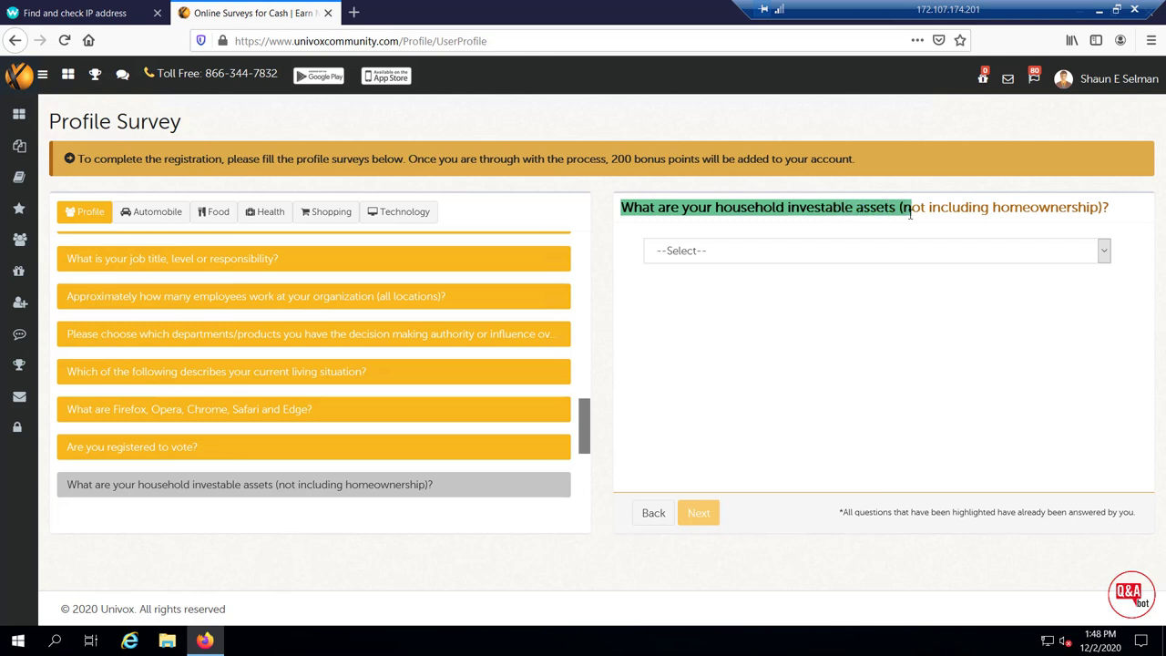
pyautogui.click(943, 257)
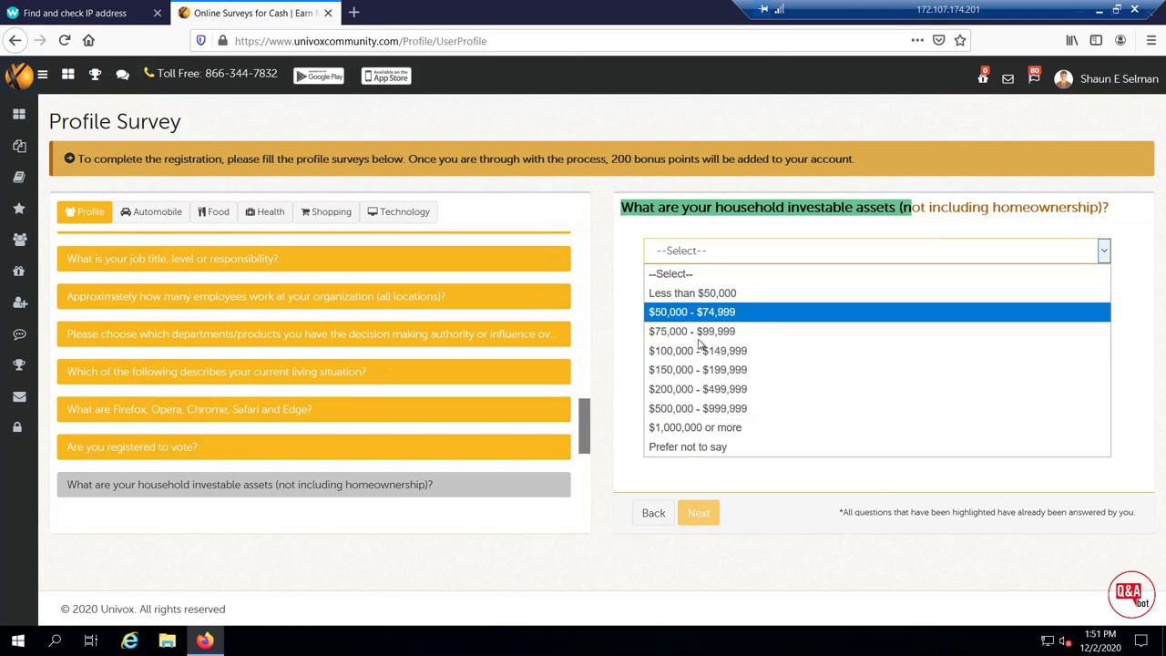
pyautogui.click(697, 353)
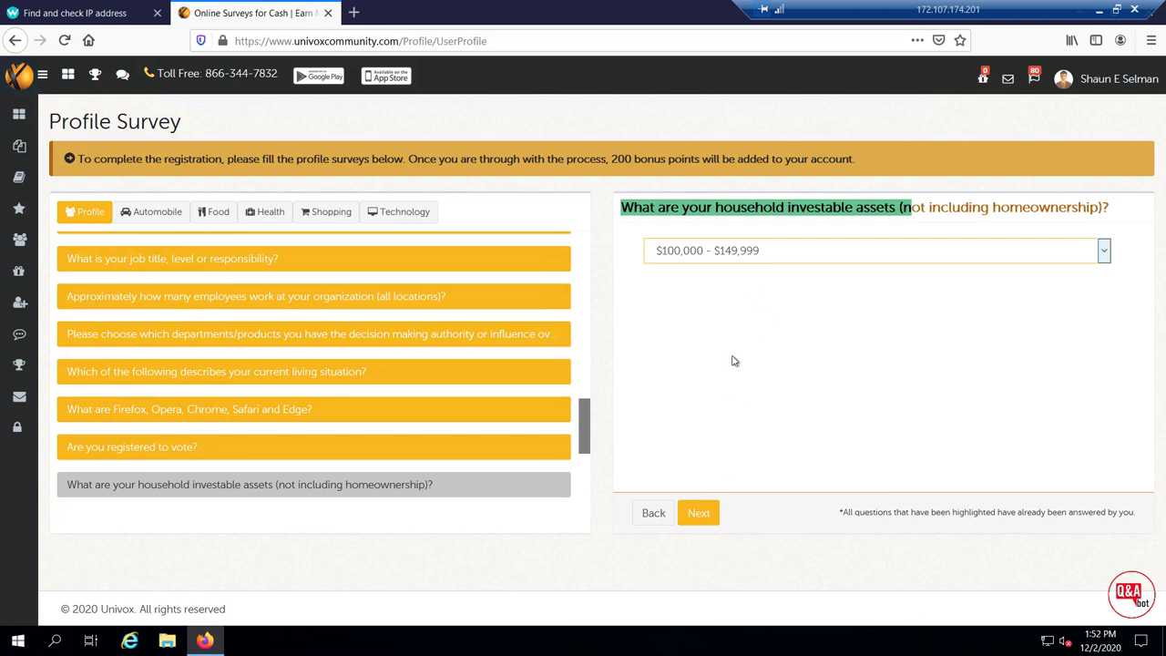
pyautogui.click(707, 518)
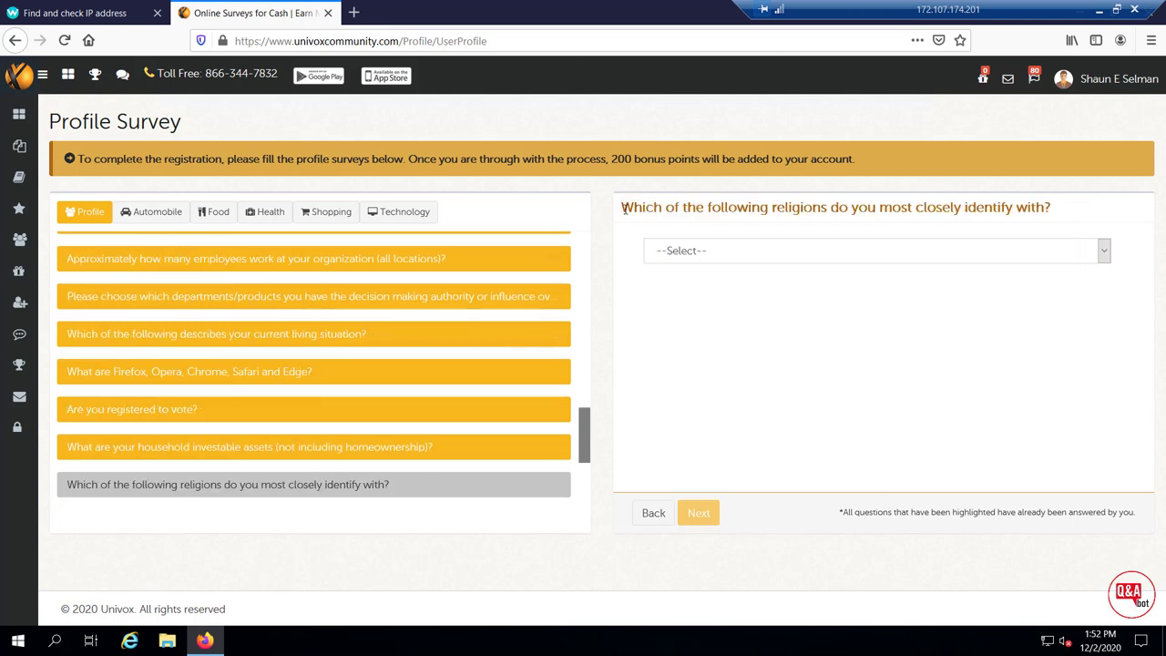
# Answer Muslim for religion and continue to the group insurance question
pyautogui.moveTo(620, 207); pyautogui.dragTo(1038, 239)
pyautogui.click(1047, 247)
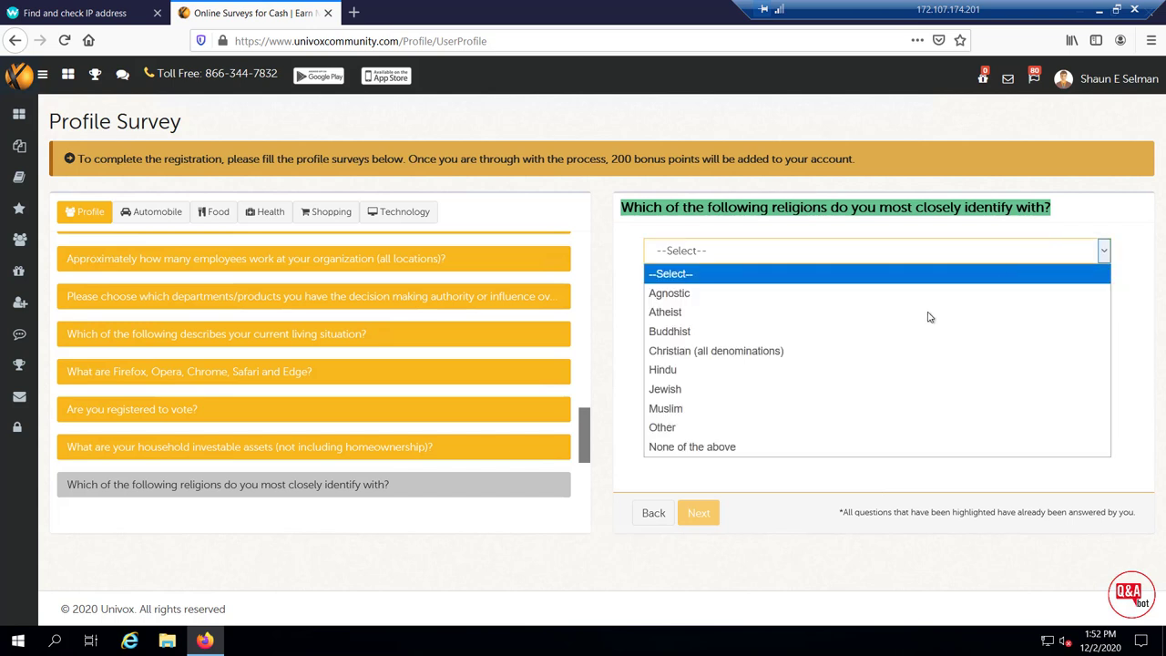
pyautogui.click(698, 409)
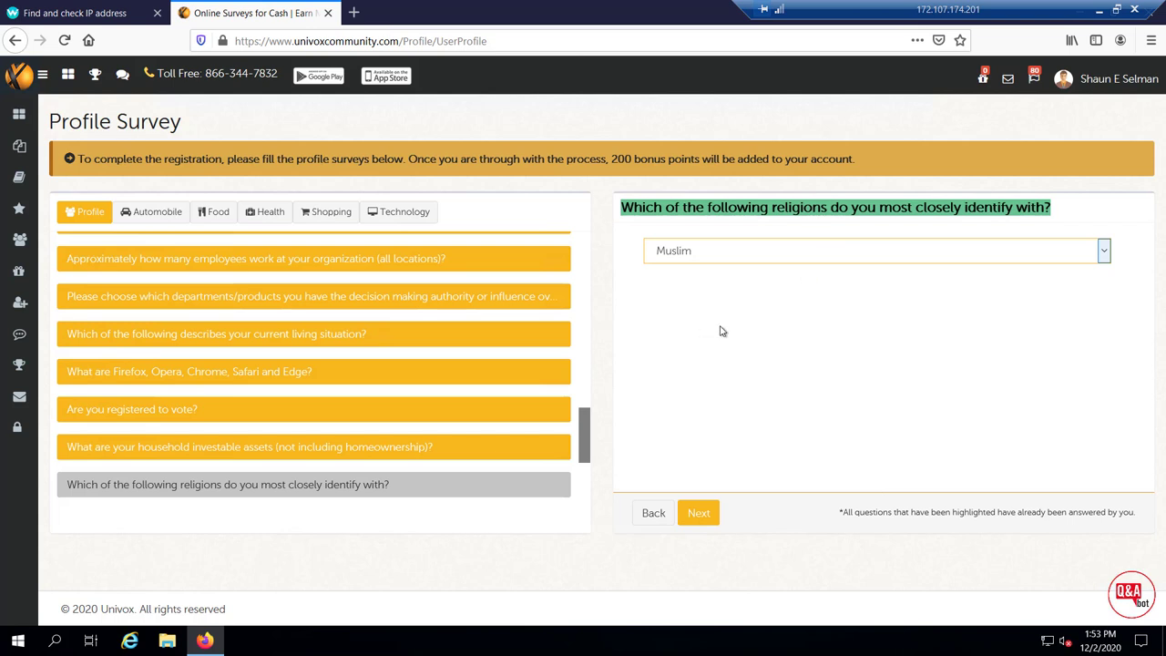
pyautogui.click(697, 513)
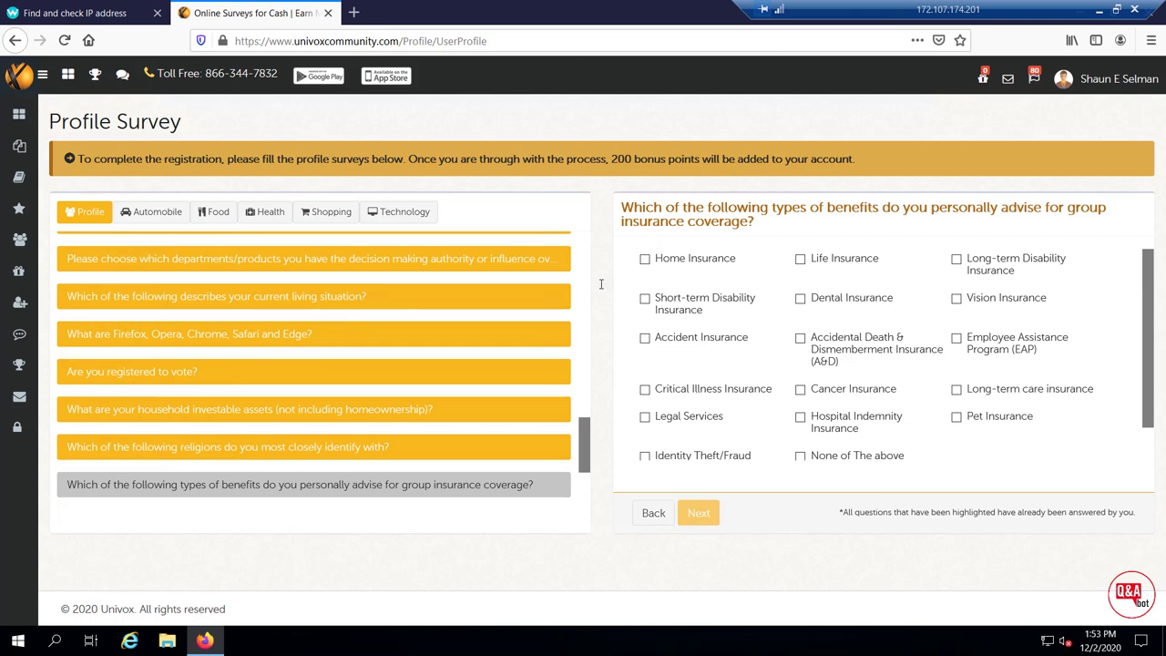
# Tick Life Insurance, Accident Insurance and Employee Assistance Program as advised group benefits
pyautogui.moveTo(622, 207); pyautogui.dragTo(795, 231)
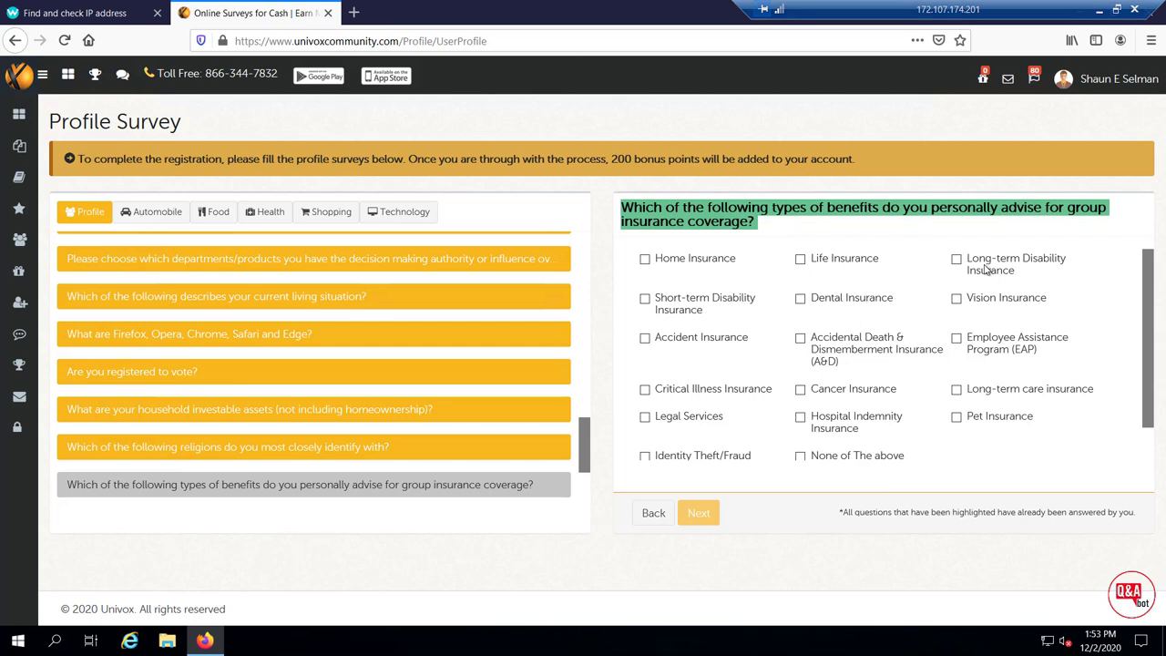
pyautogui.click(800, 261)
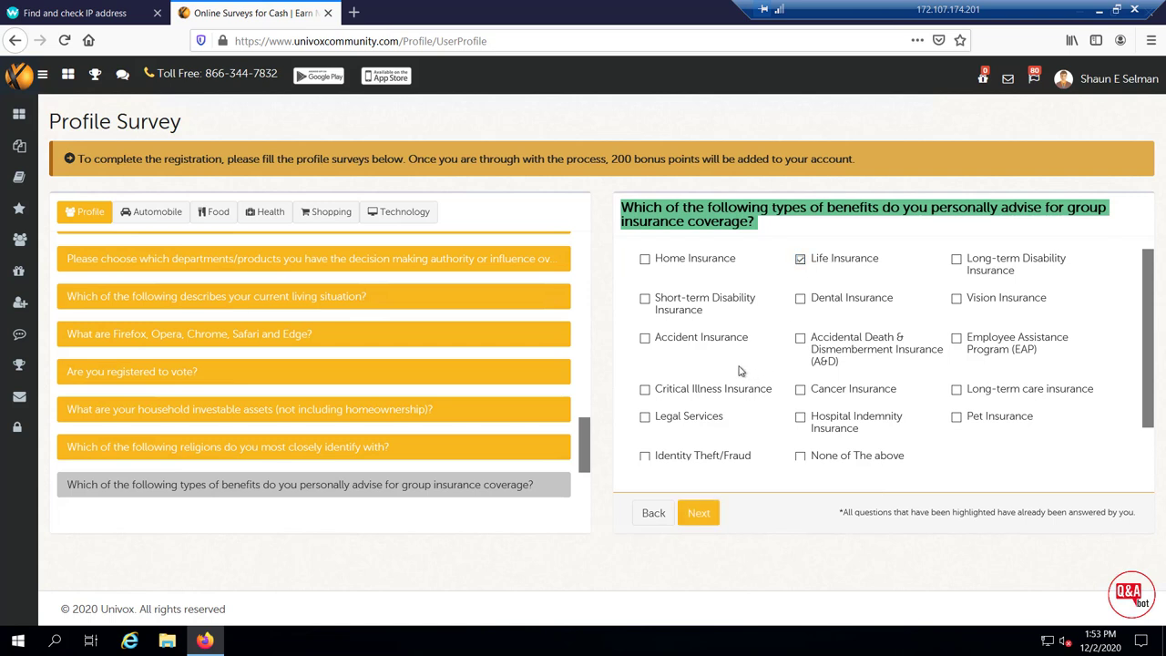
pyautogui.click(645, 338)
pyautogui.click(957, 338)
pyautogui.click(701, 516)
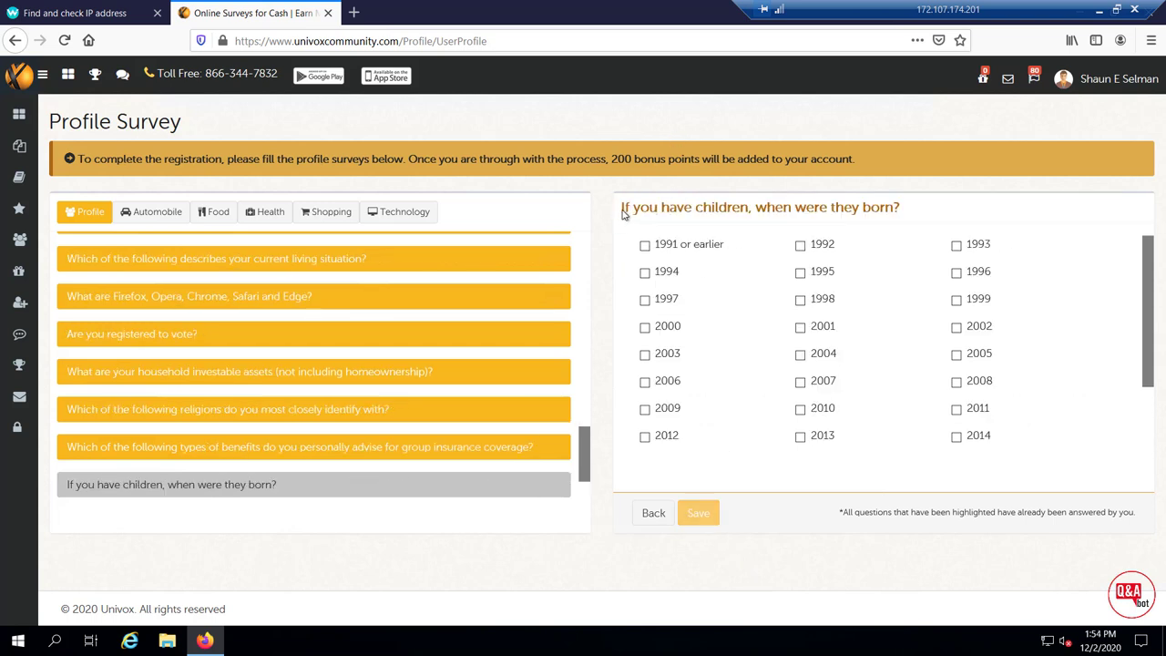
# Tick 2010 for the children's birth year and save the profile answers
pyautogui.moveTo(620, 207); pyautogui.dragTo(905, 213)
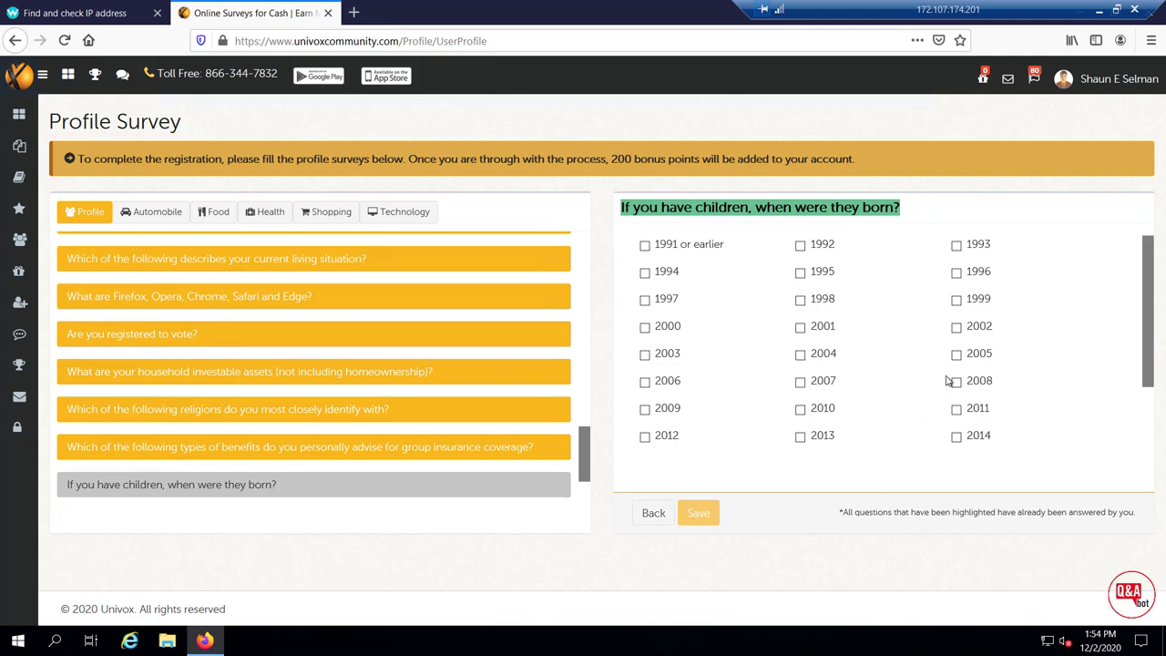
pyautogui.click(801, 411)
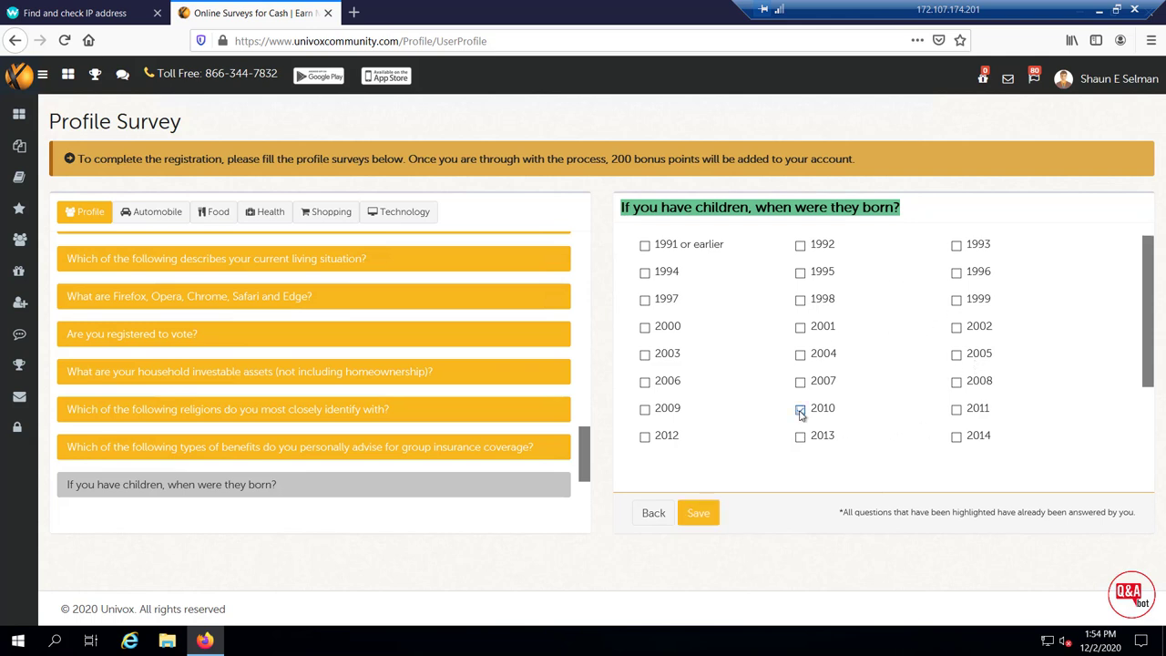
pyautogui.click(698, 514)
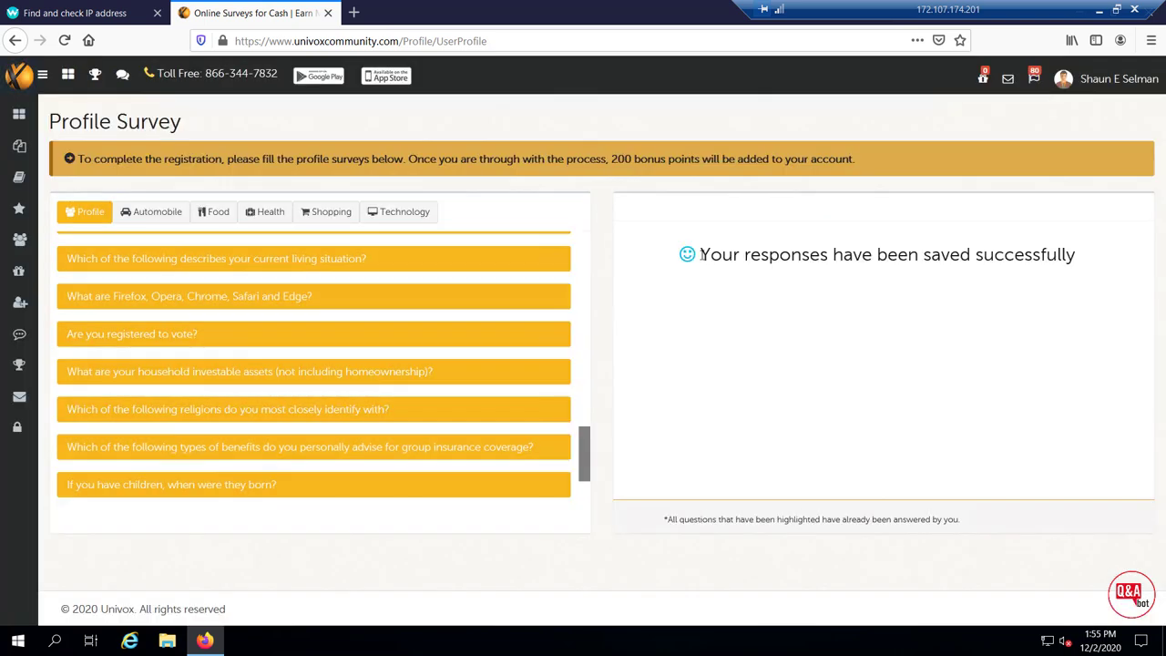
# Browse the Automobile, Food, Health and Shopping survey sections, ending on Technology's mobile carrier question
pyautogui.moveTo(698, 256); pyautogui.dragTo(1087, 258)
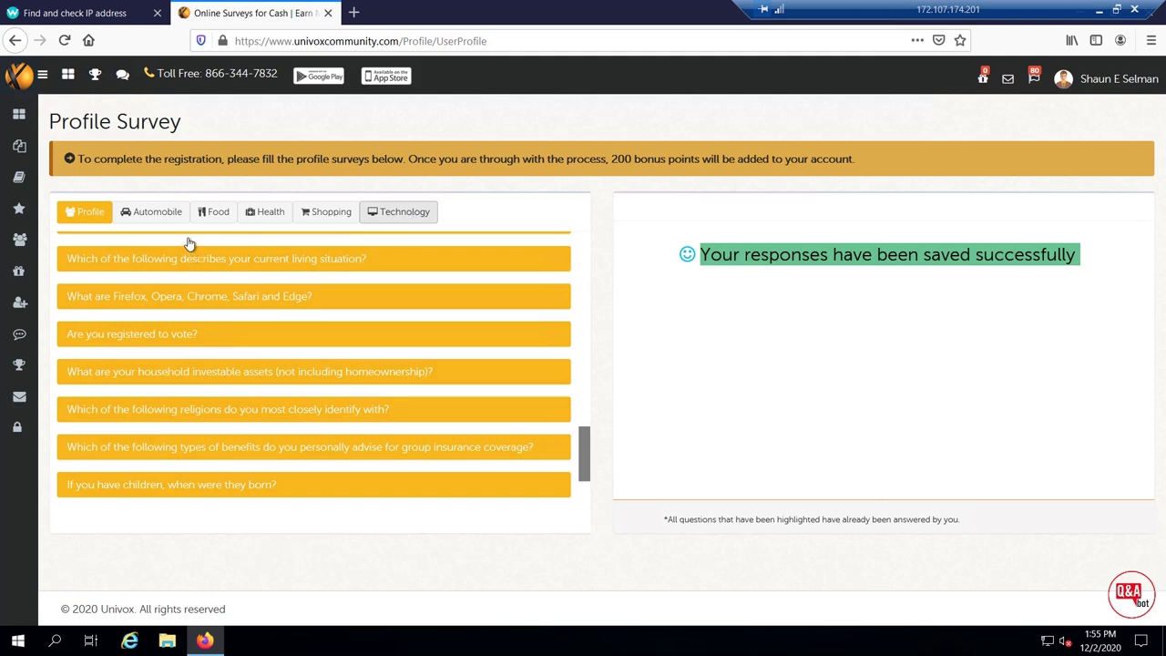
pyautogui.click(158, 215)
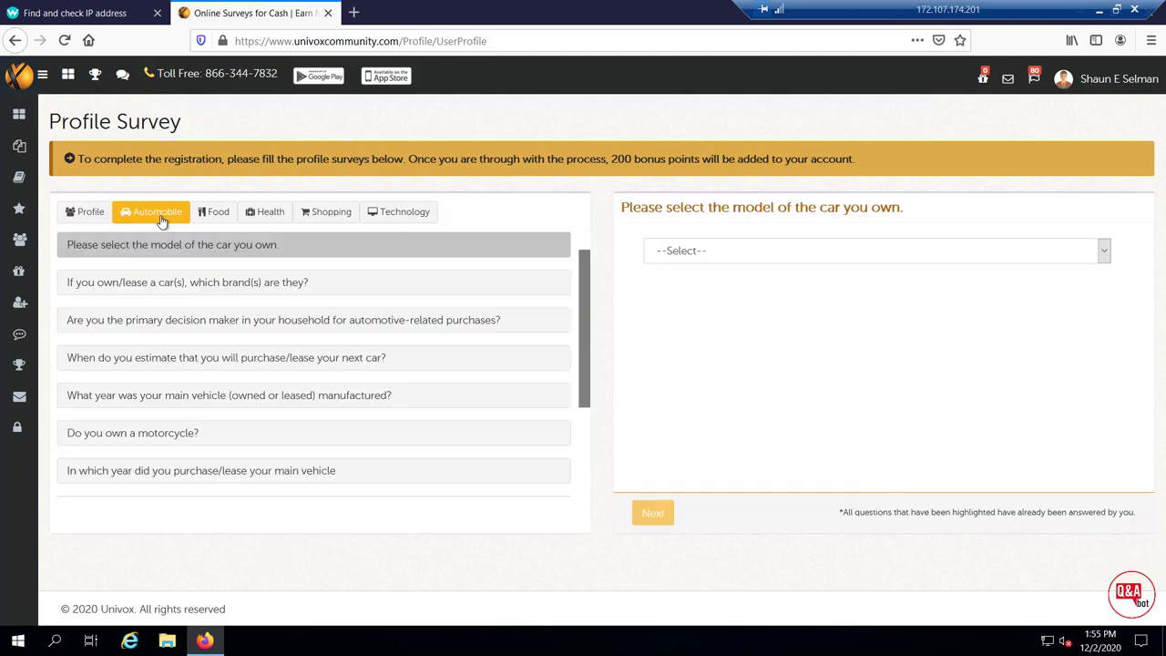
pyautogui.click(232, 211)
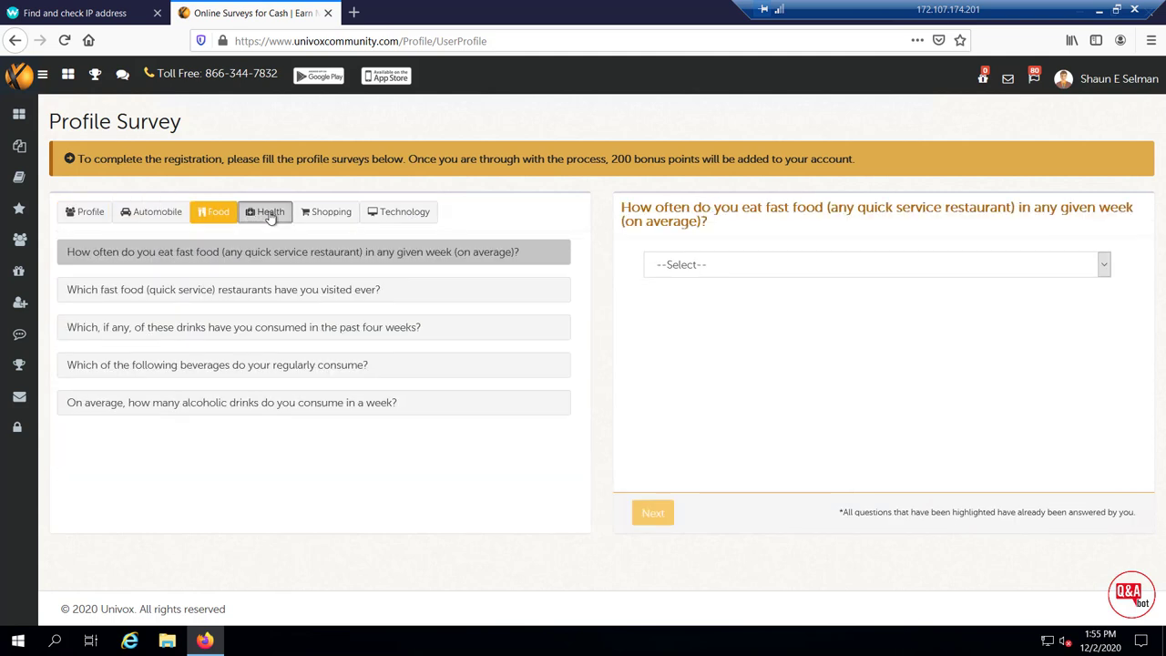
pyautogui.click(270, 215)
pyautogui.click(318, 218)
pyautogui.click(388, 216)
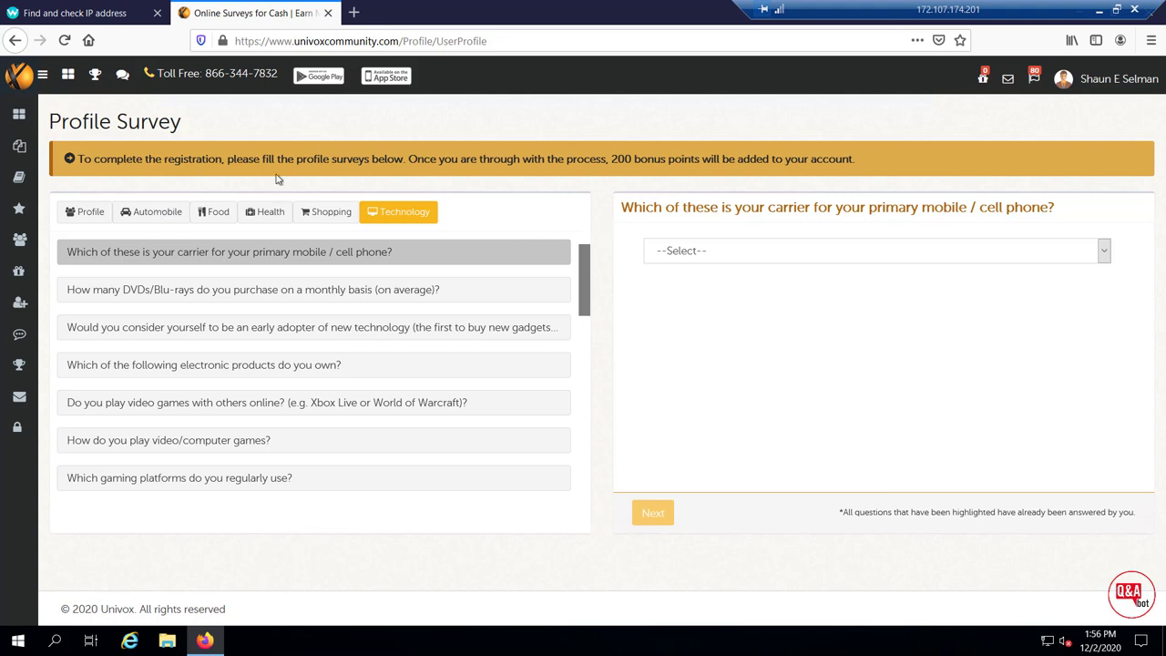
# Open the account dashboard and highlight the 100-point balance
pyautogui.click(18, 115)
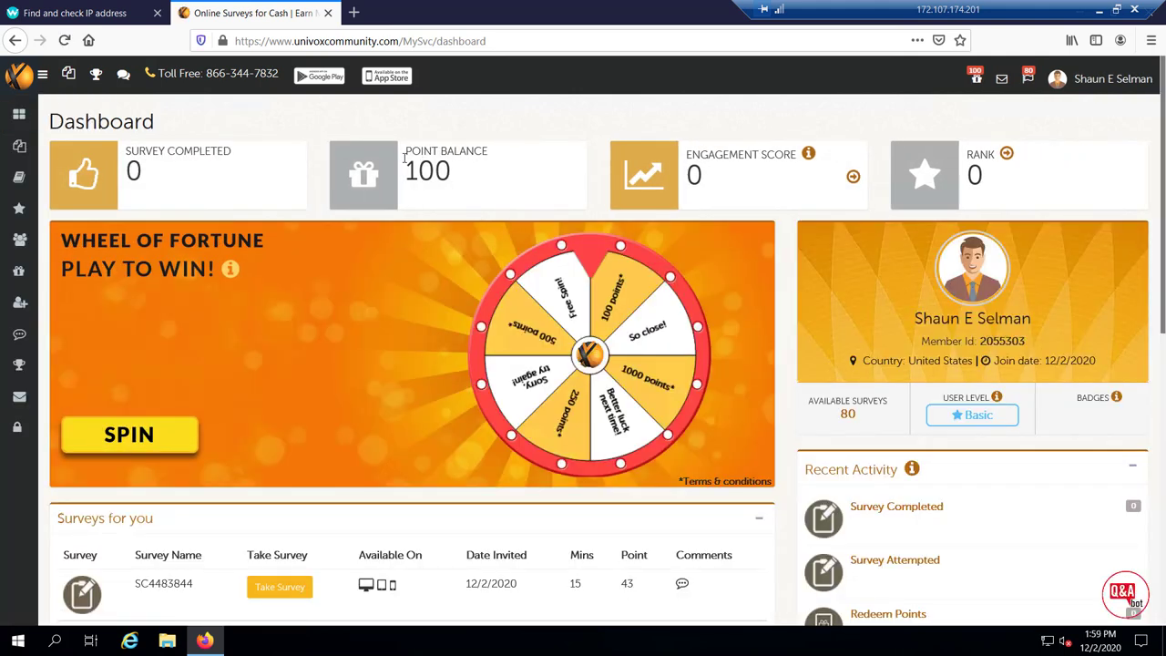
pyautogui.moveTo(405, 152); pyautogui.dragTo(459, 182)
pyautogui.scroll(-2, 312, 417)
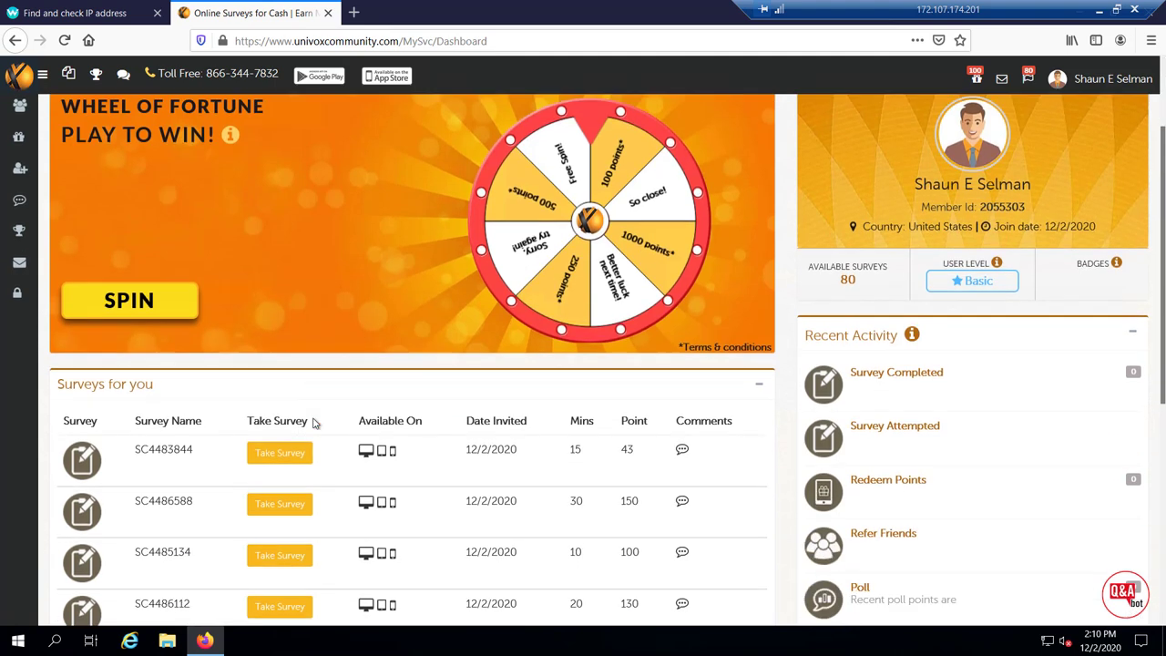
pyautogui.scroll(-1, 193, 355)
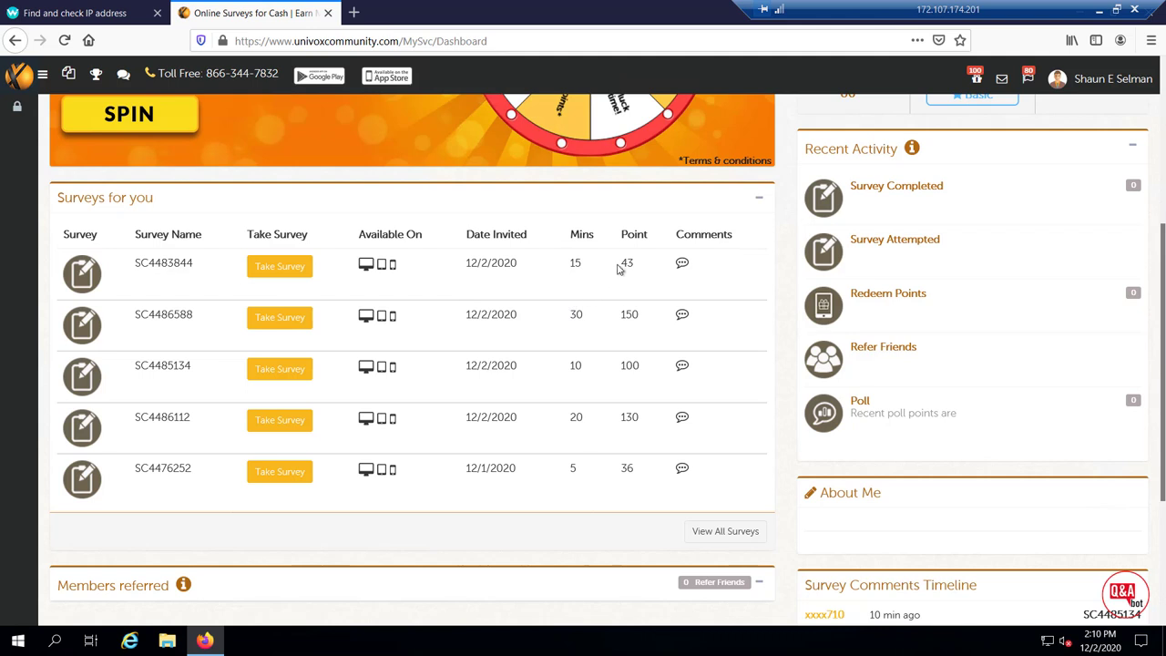
# Highlight the first two surveys' rewards and lengths: 43 points/15 minutes and 150 points/30 minutes
pyautogui.moveTo(619, 263); pyautogui.dragTo(637, 264)
pyautogui.doubleClick(580, 264)
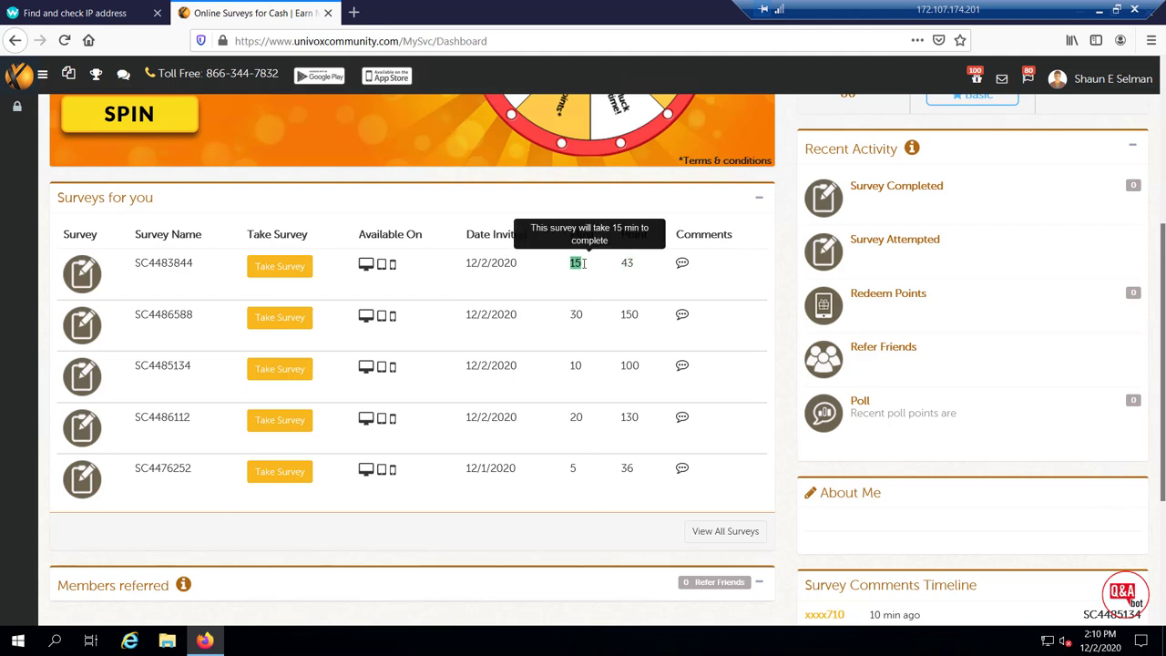
pyautogui.doubleClick(628, 315)
pyautogui.doubleClick(577, 315)
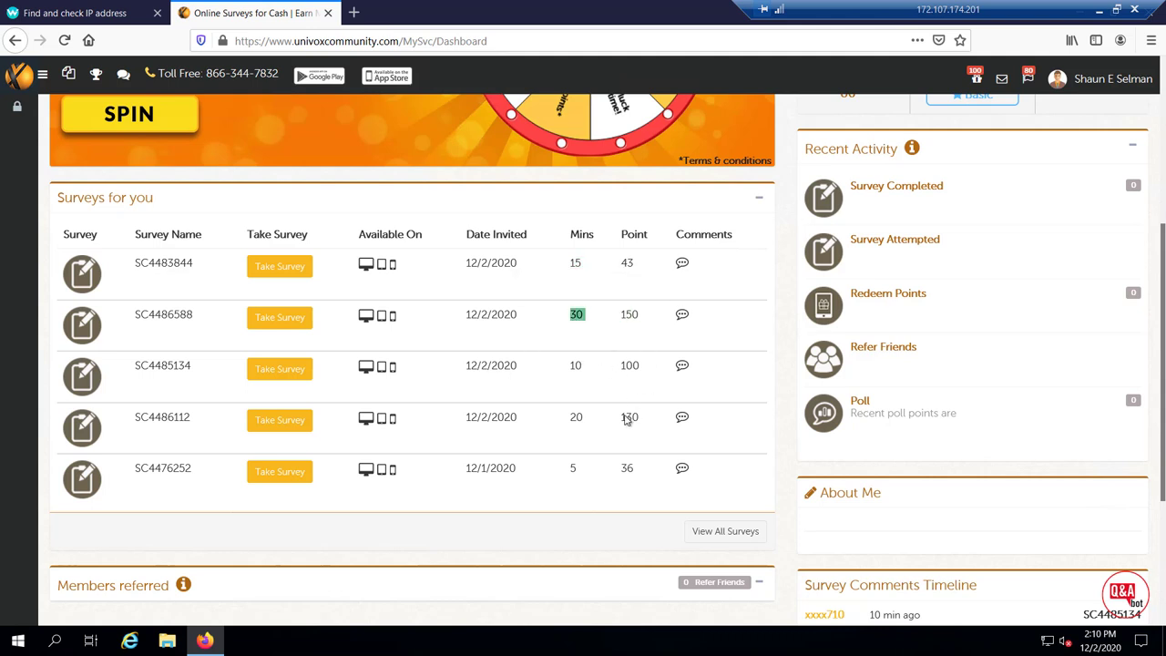
# Open the full survey offerwall and scroll through the Hot Surveys list
pyautogui.click(740, 536)
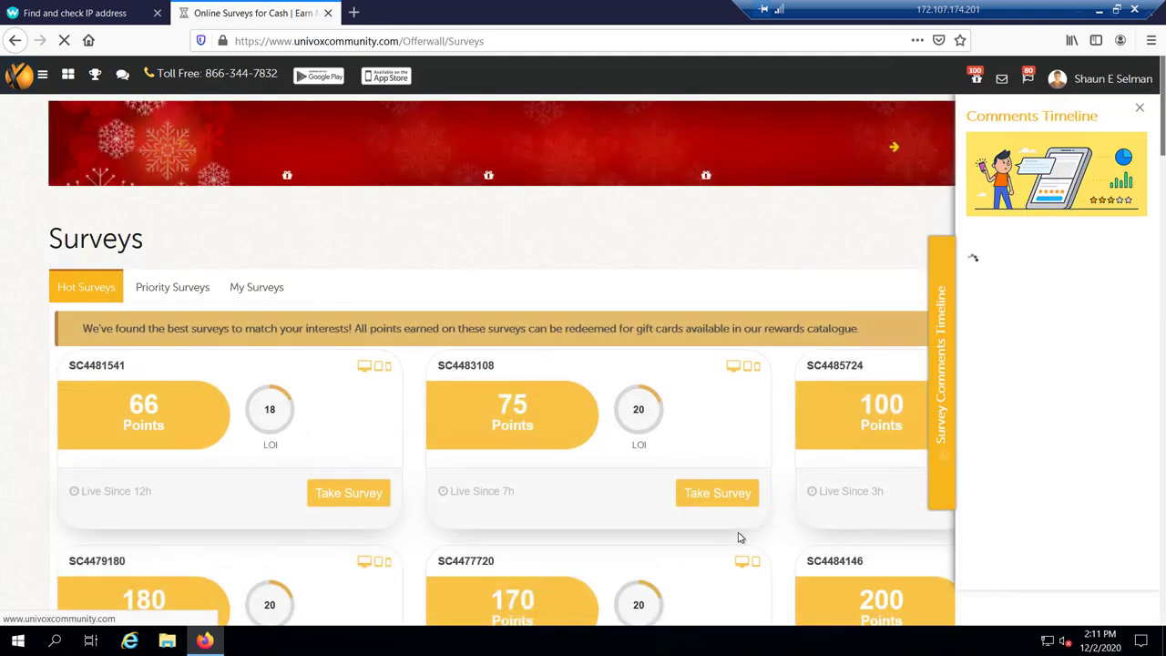
pyautogui.scroll(-2, 352, 321)
pyautogui.scroll(-3, 351, 321)
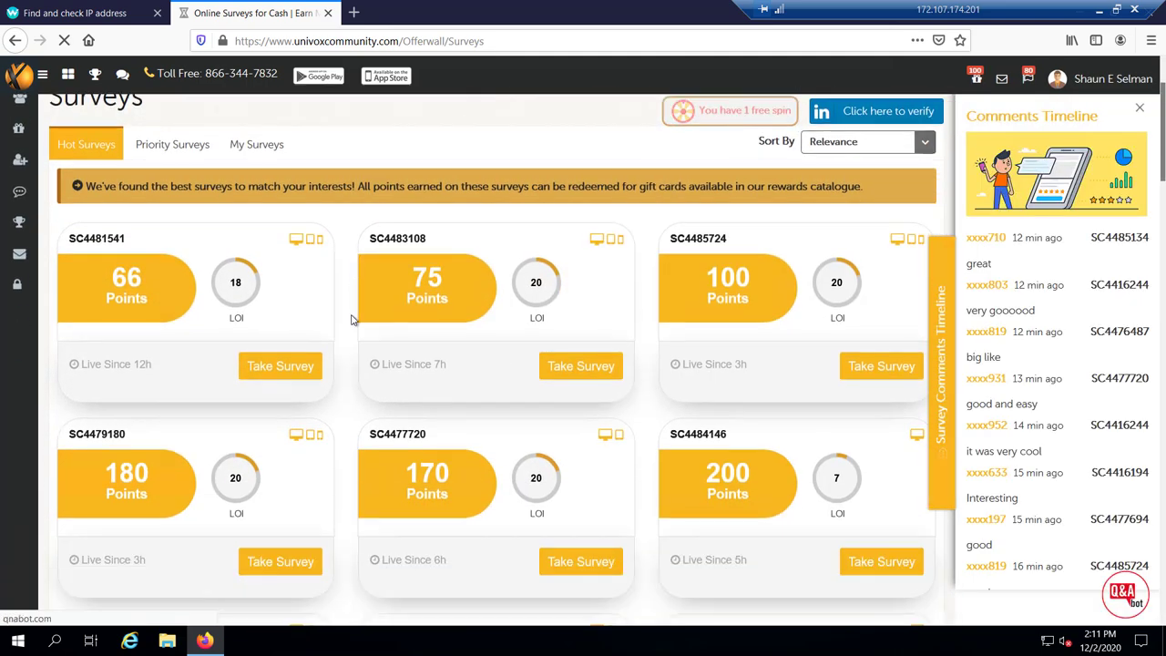
pyautogui.scroll(-1, 354, 320)
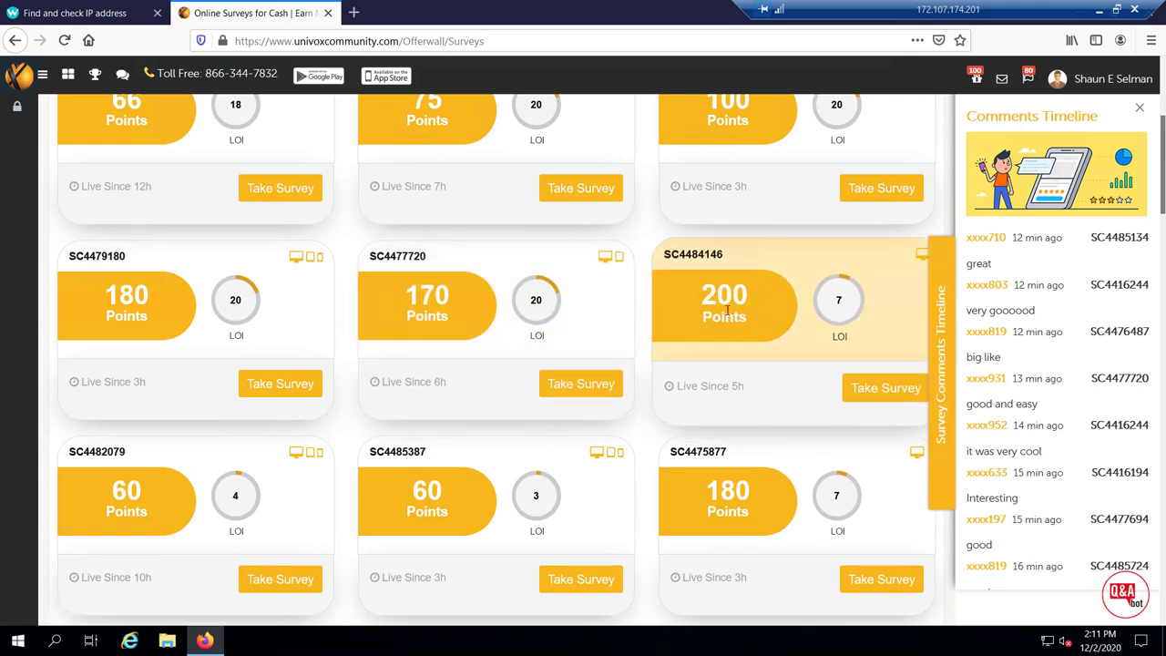
pyautogui.scroll(-1, 677, 426)
pyautogui.scroll(-4, 711, 390)
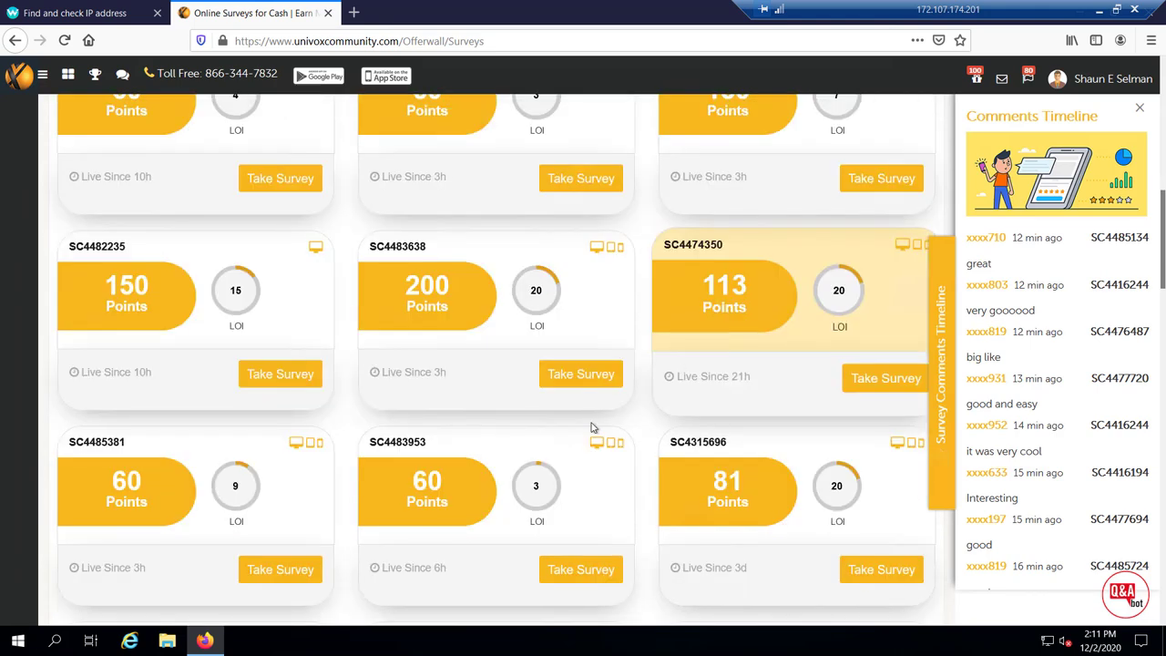
pyautogui.scroll(-5, 591, 427)
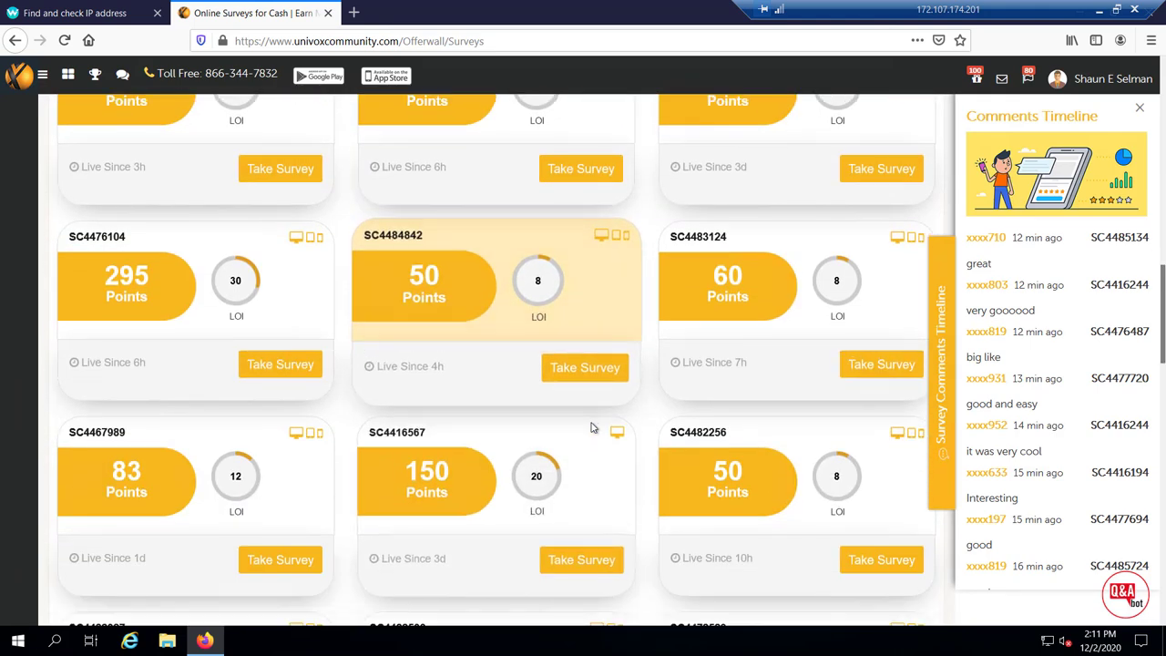
pyautogui.scroll(-11, 591, 427)
pyautogui.scroll(-7, 591, 427)
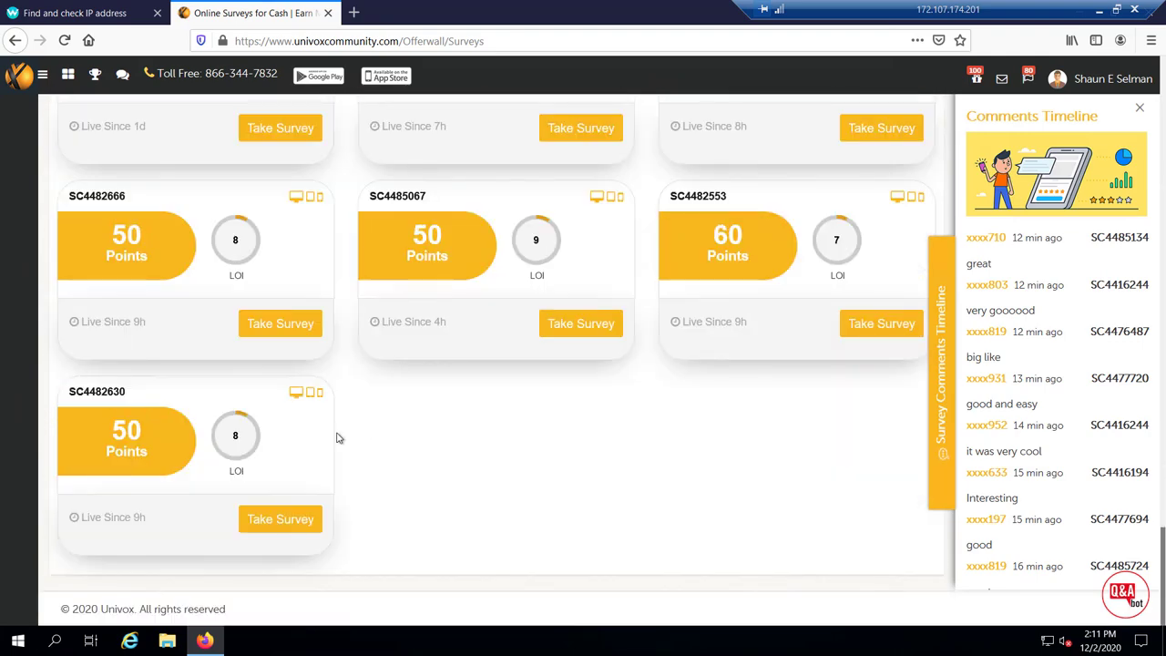
pyautogui.scroll(20, 336, 438)
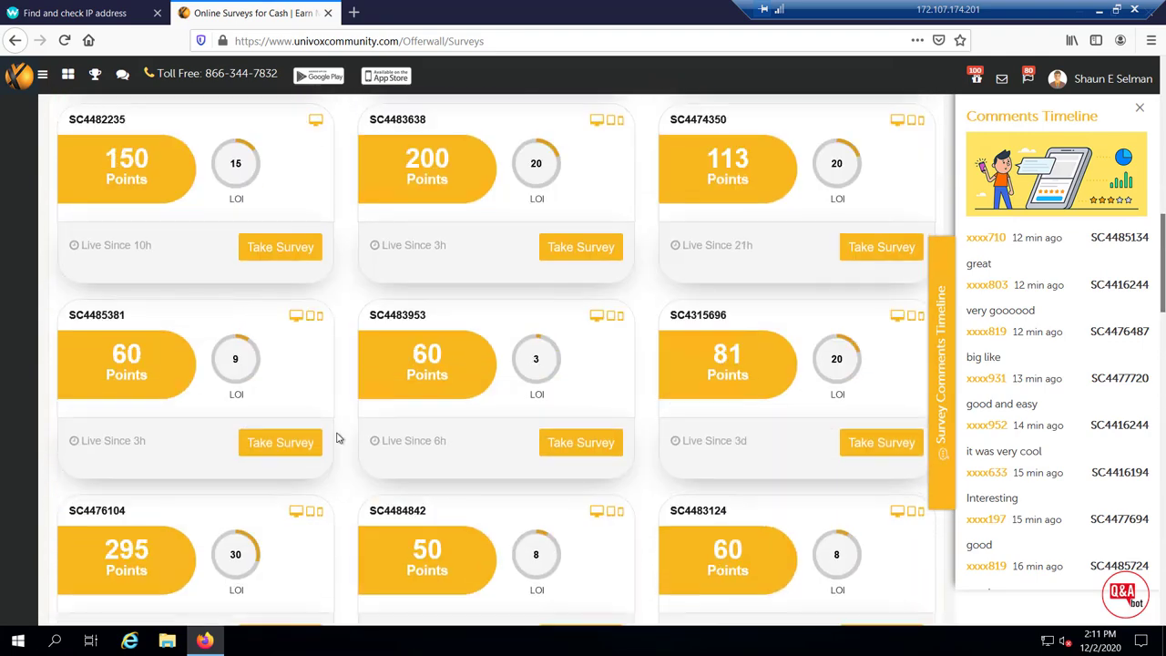
pyautogui.scroll(5, 336, 438)
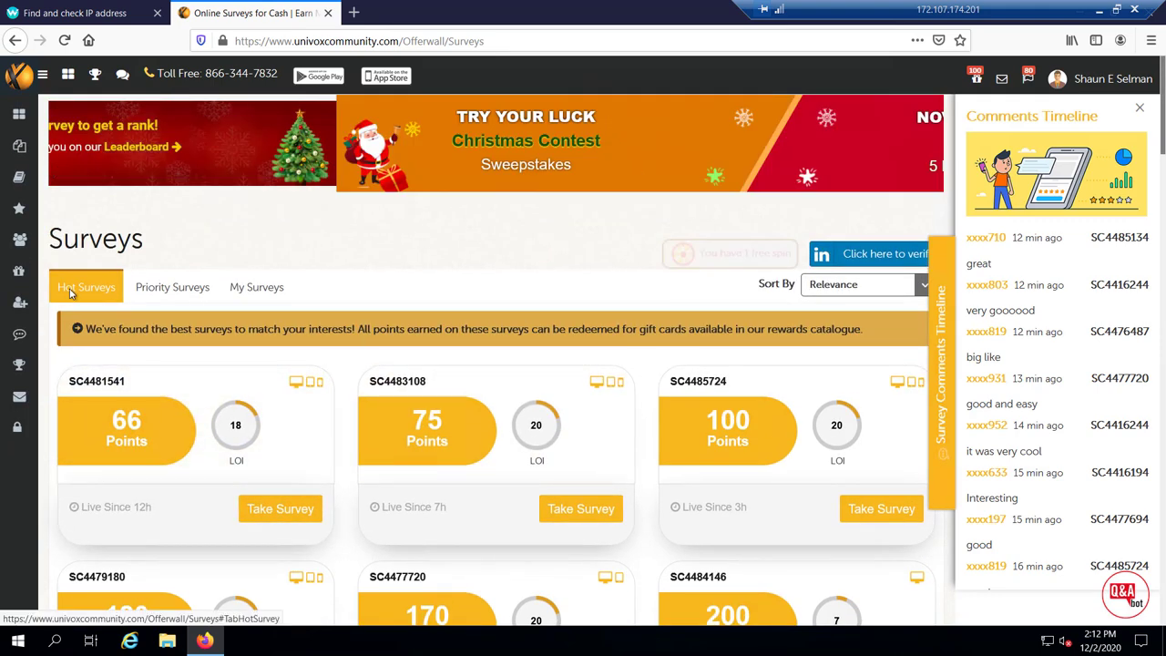
# Browse the Priority Surveys list, then return to the dashboard's free wheel spin offer
pyautogui.click(178, 288)
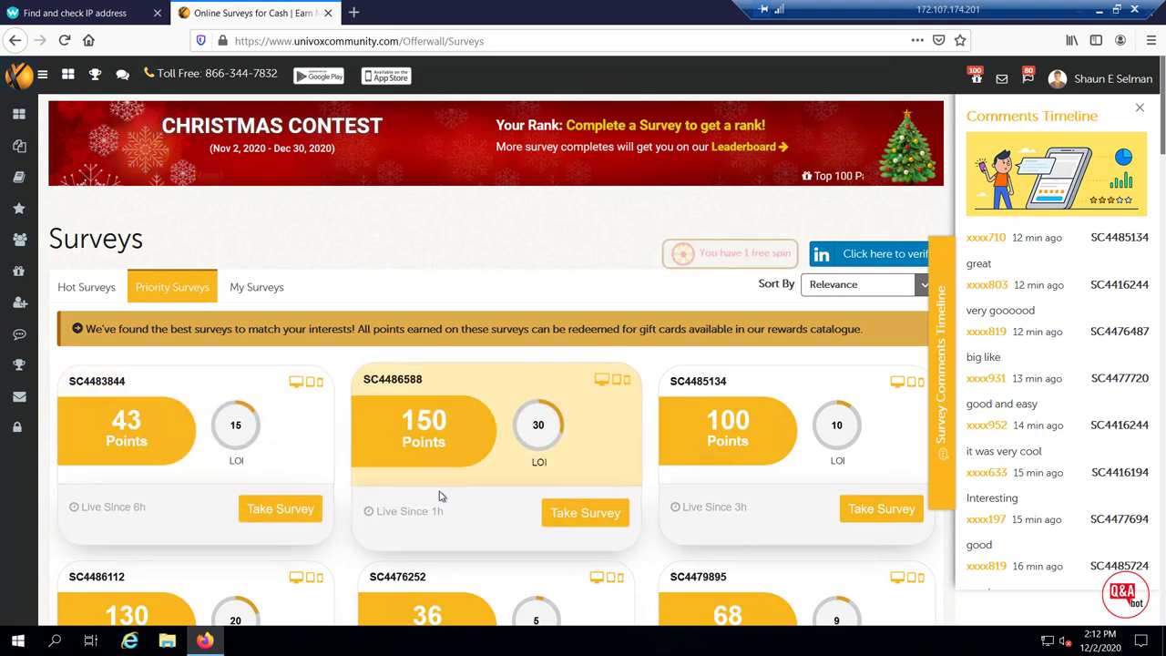
pyautogui.scroll(-1, 510, 487)
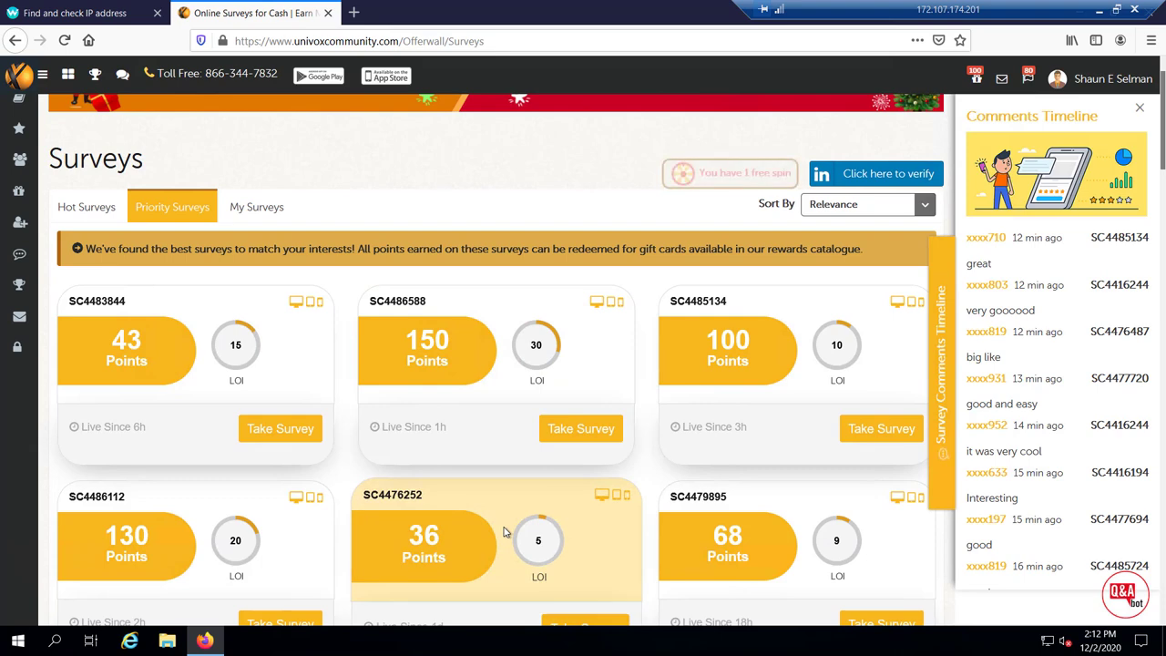
pyautogui.scroll(-3, 286, 398)
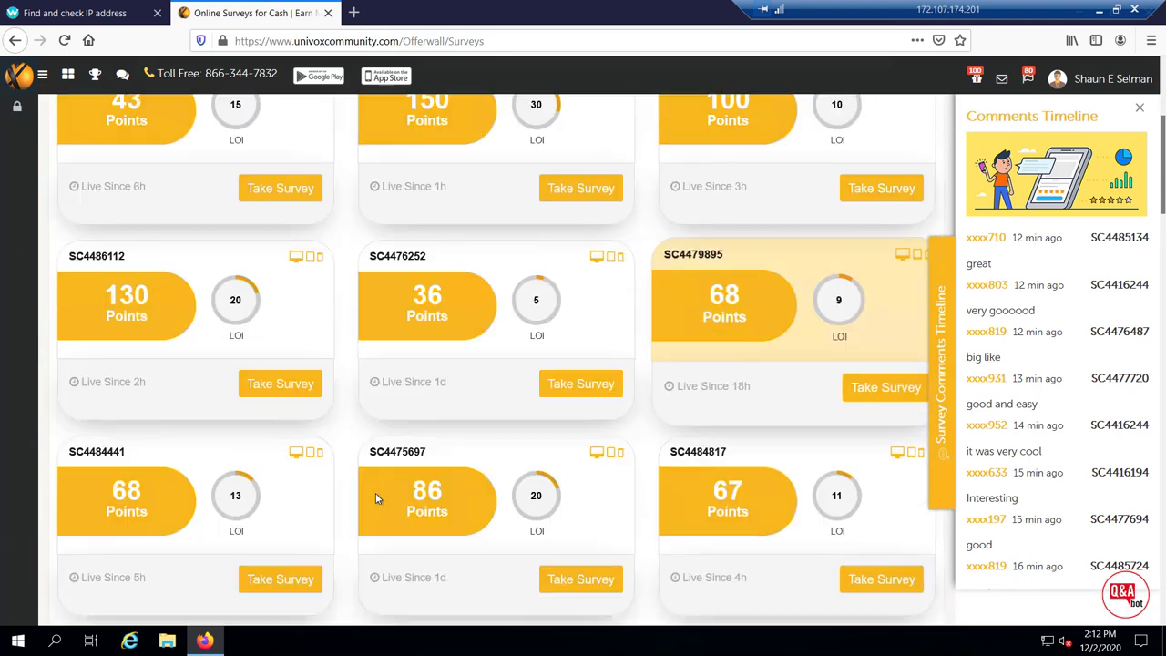
pyautogui.scroll(3, 473, 481)
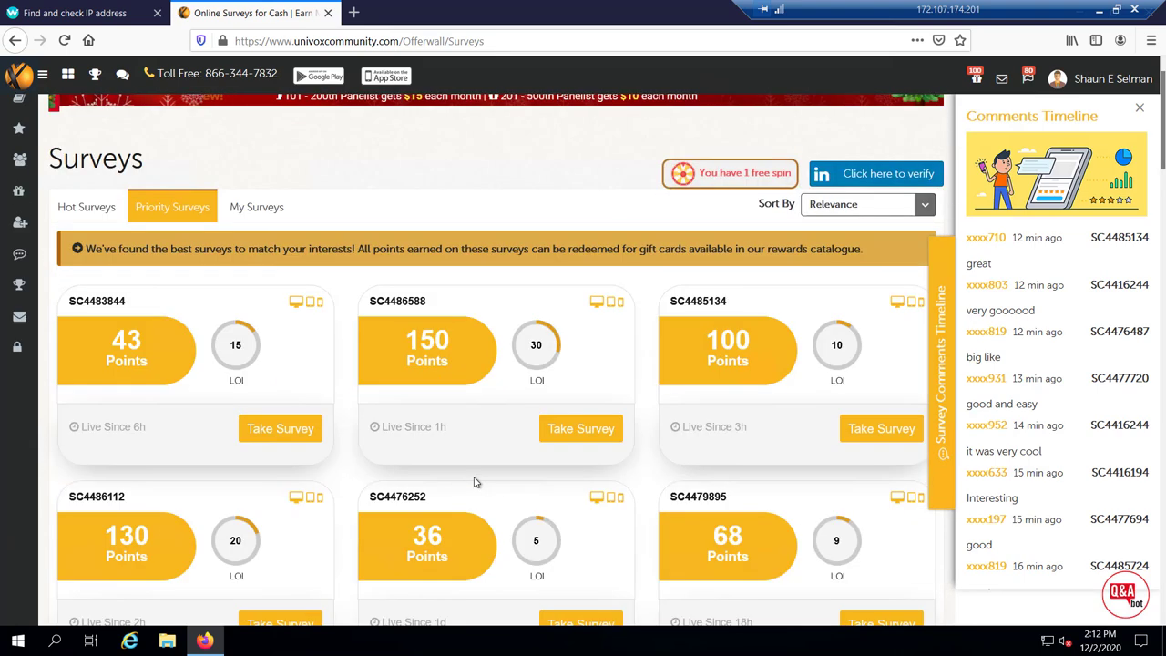
pyautogui.scroll(1, 474, 481)
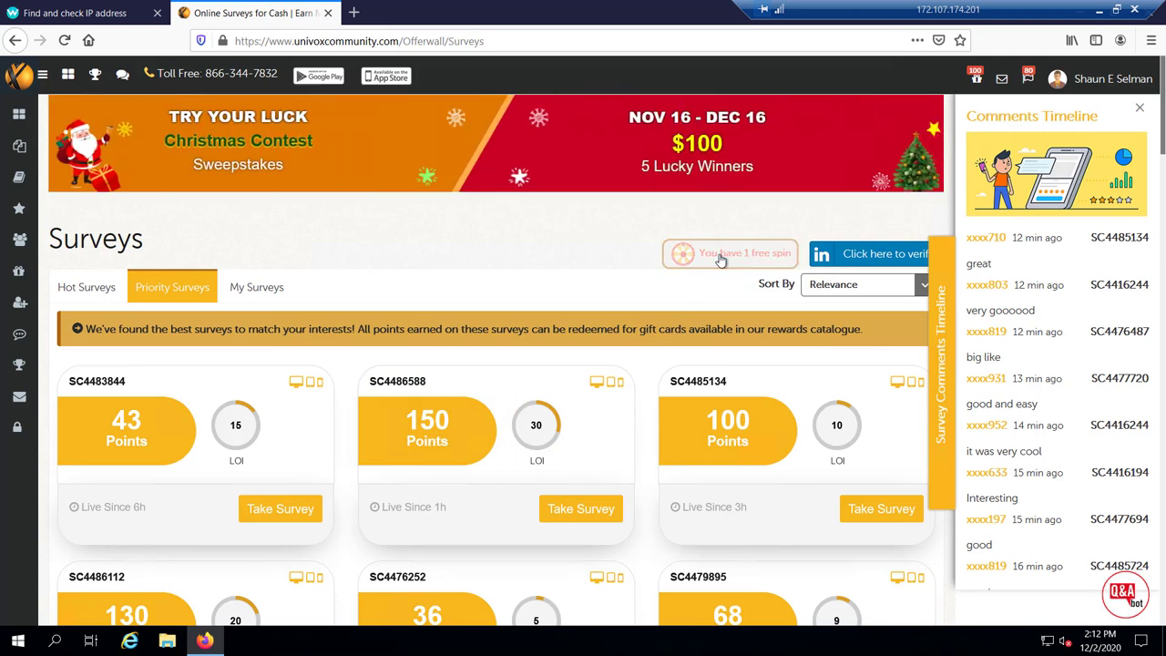
pyautogui.click(719, 259)
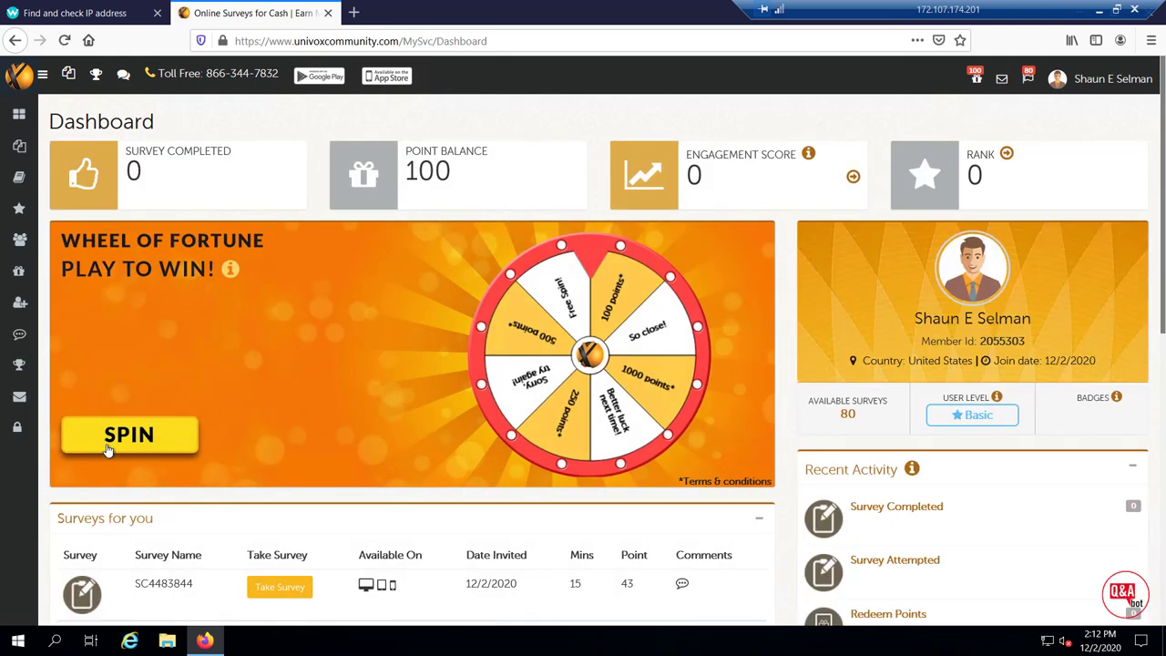
# Spin the Wheel of Fortune, landing on Better luck next time with 100 points kept
pyautogui.click(111, 443)
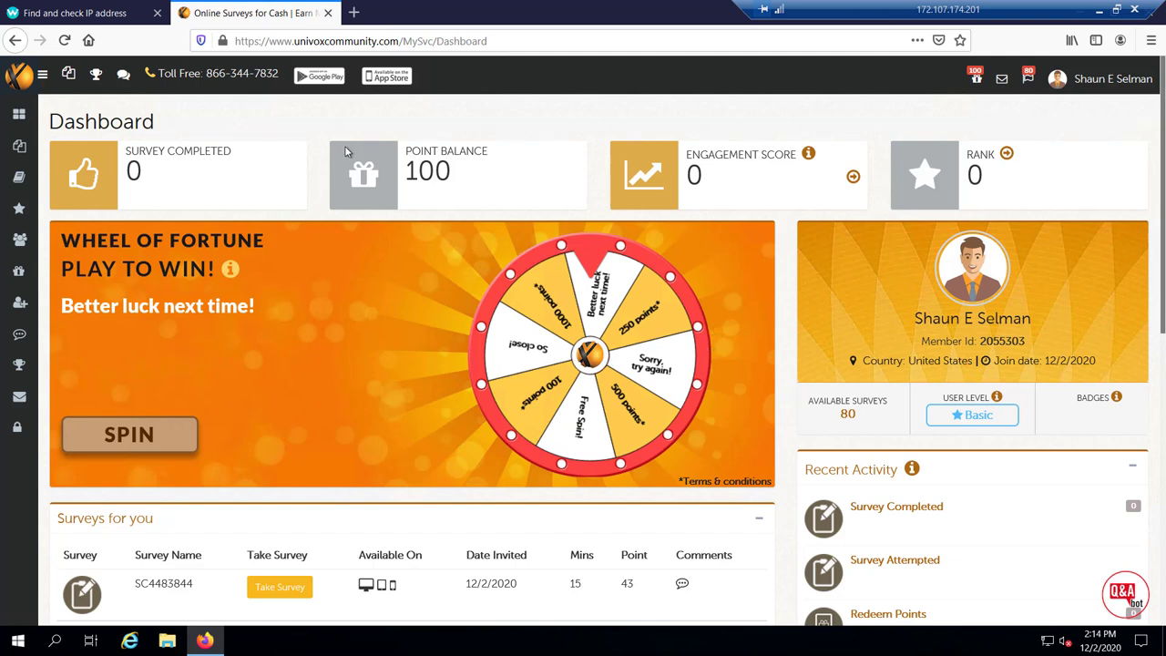
# Open Refer a Friend, highlight the Earn $1 per signup note, and copy the referral link
pyautogui.click(16, 311)
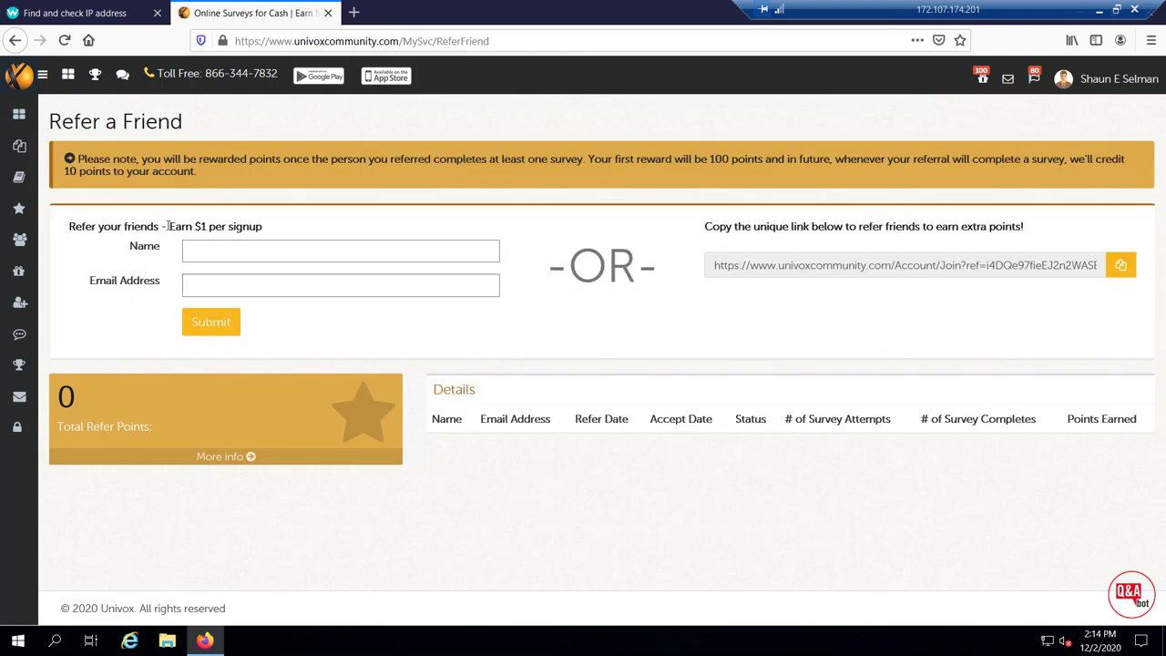
pyautogui.moveTo(233, 233); pyautogui.dragTo(262, 231)
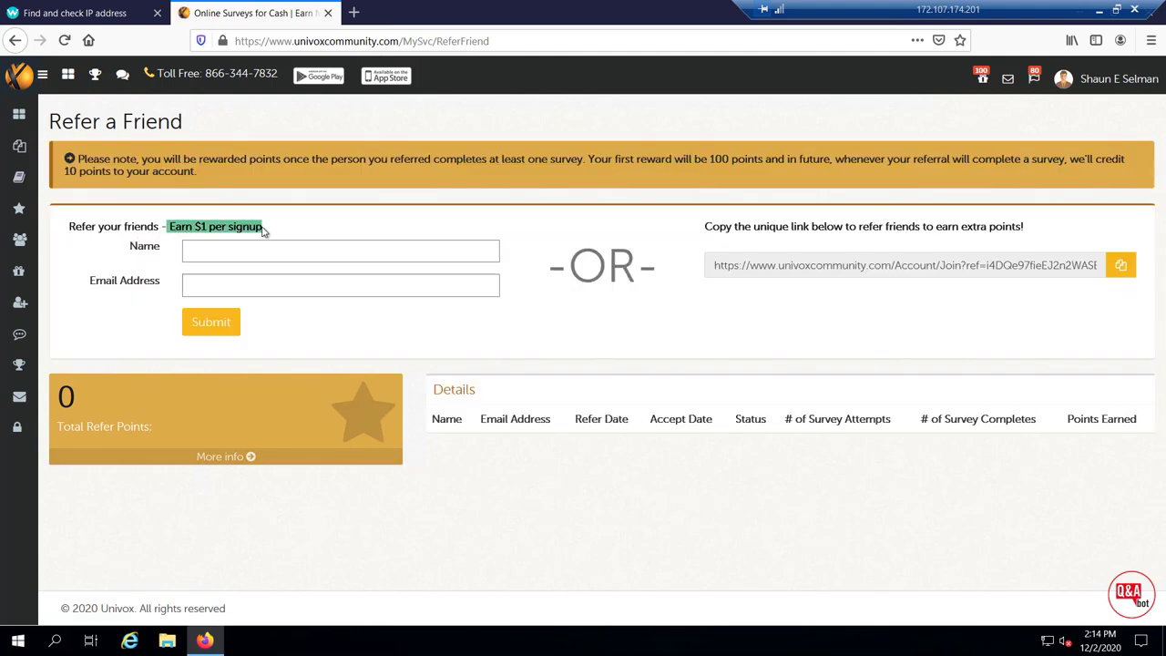
pyautogui.click(1121, 267)
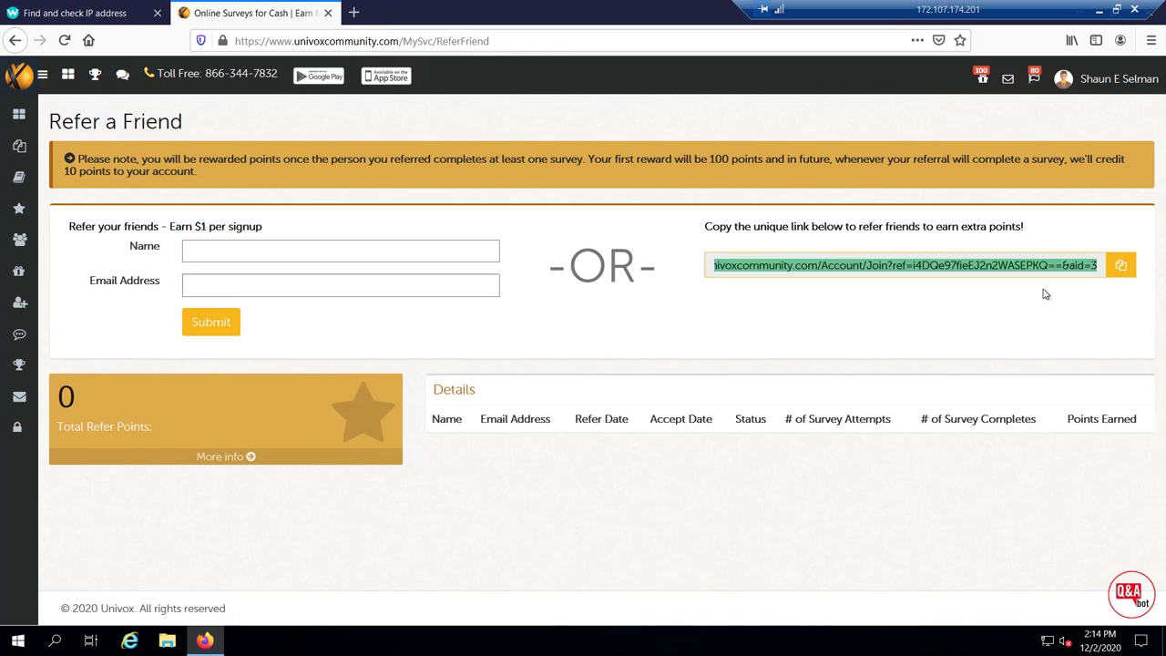